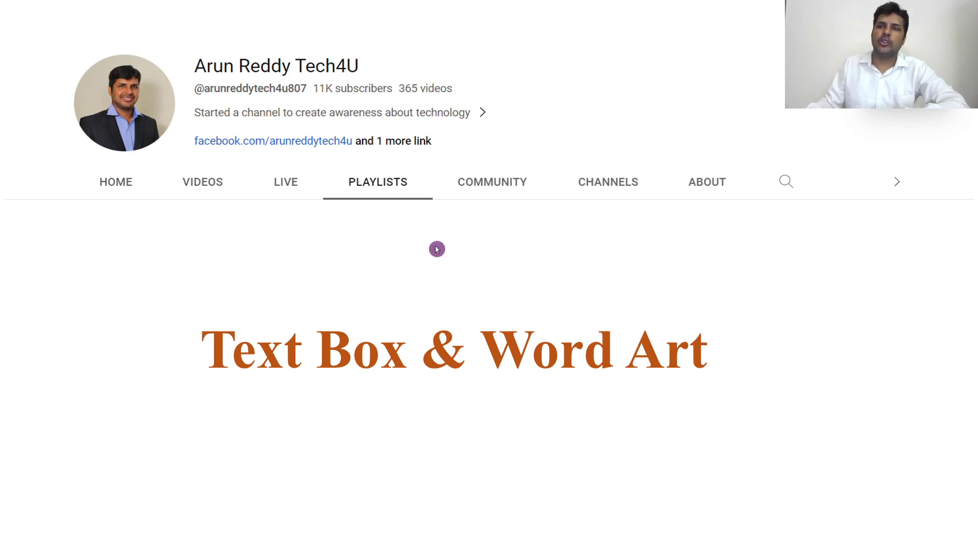
Step: Check the channel playlists in the browser, then advance the slideshow to the Typing text slide
key("alt+Tab")
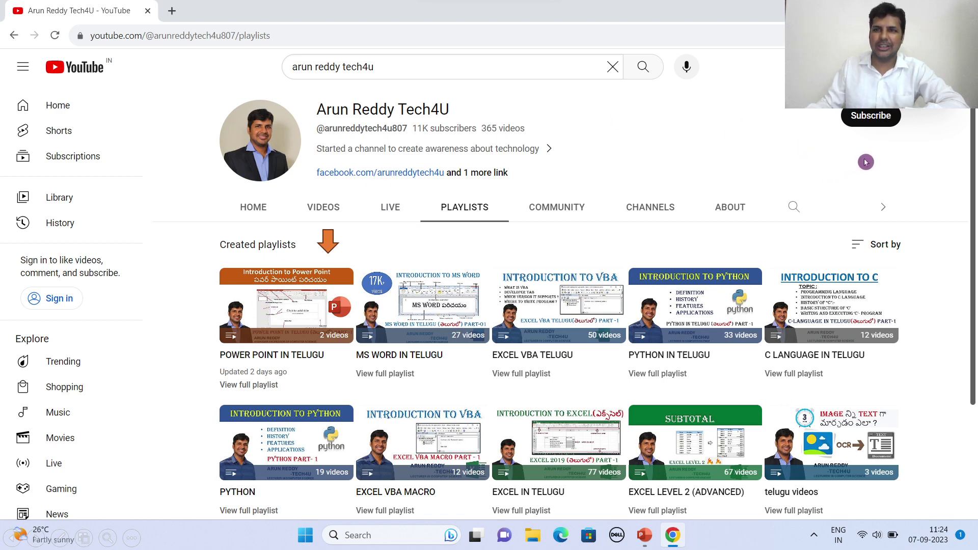
key("alt+Tab")
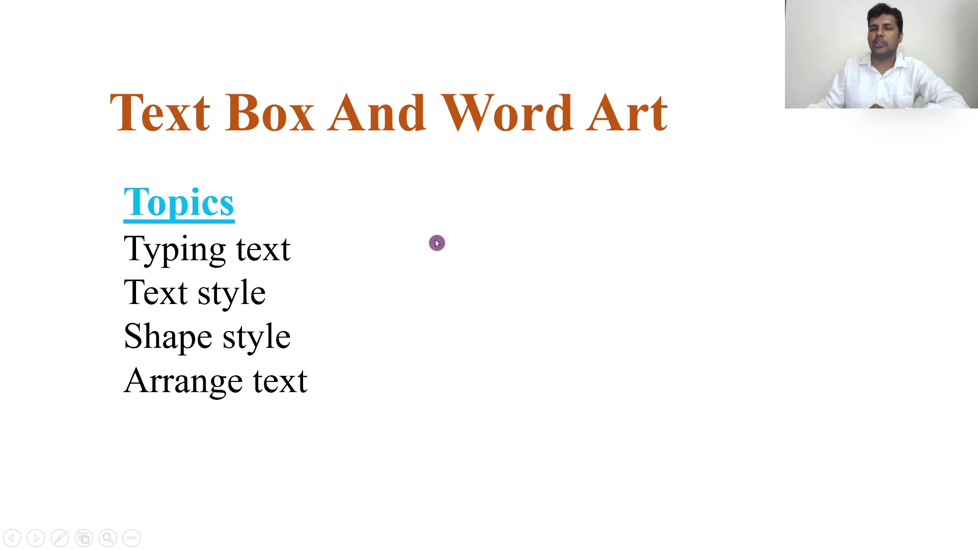
left_click(464, 239)
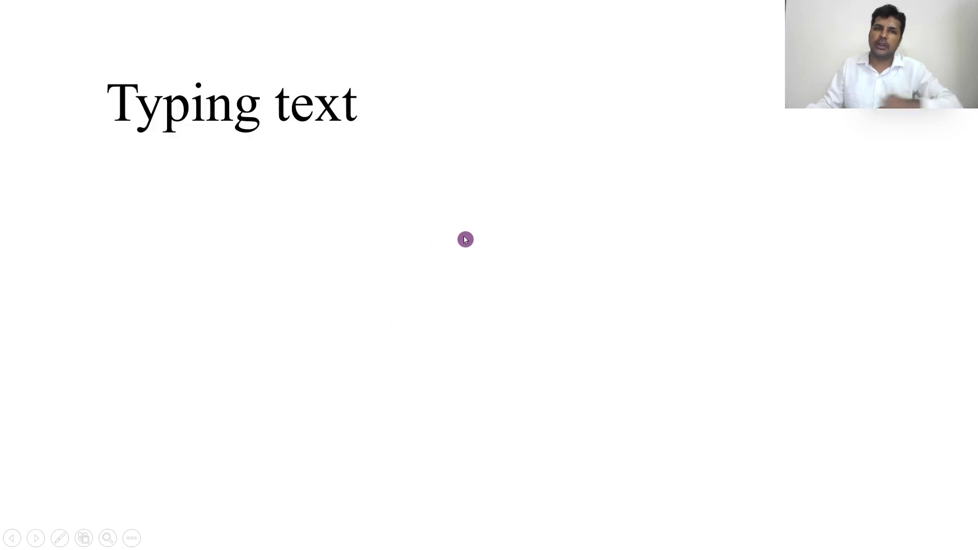
Step: Exit the slideshow to slide 4, 'Typing text', selecting and then deselecting its title box
key("Escape")
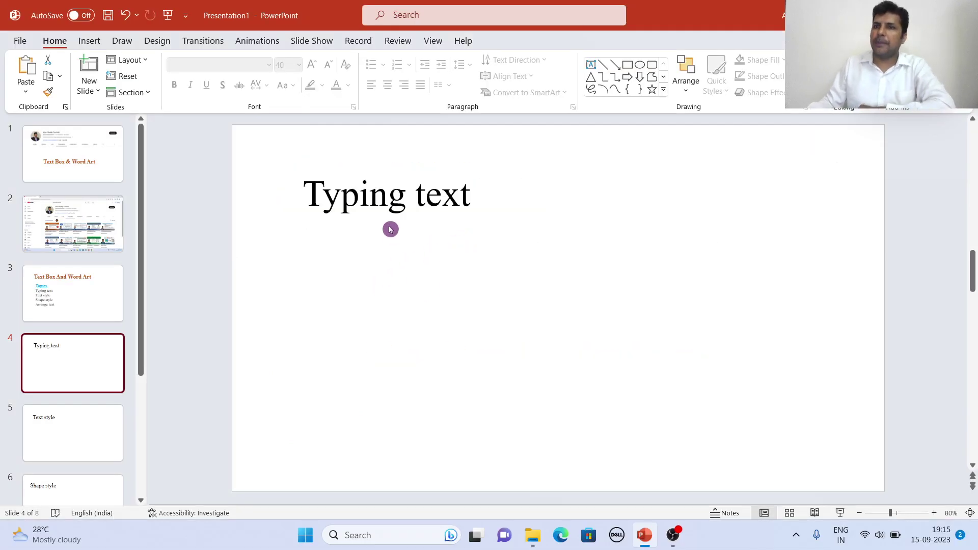
left_click(387, 207)
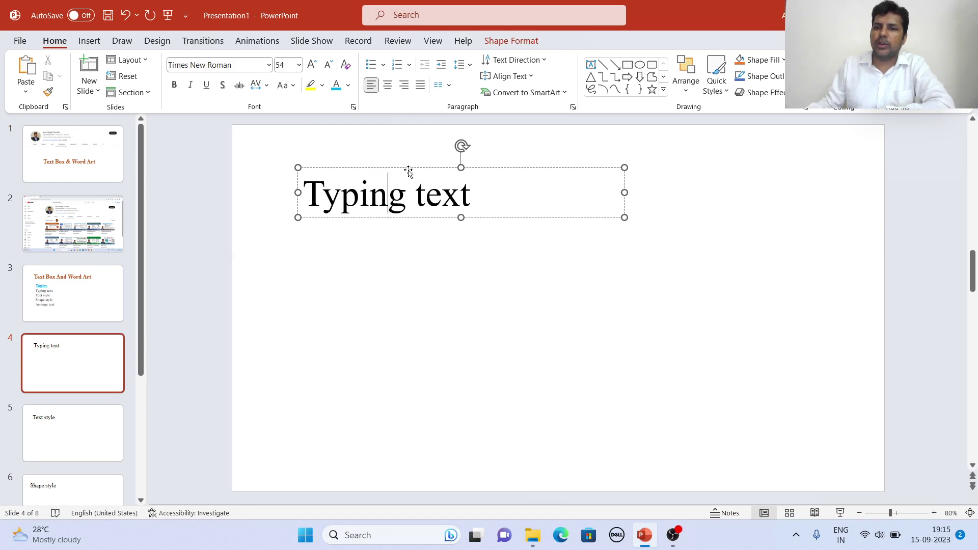
left_click(395, 270)
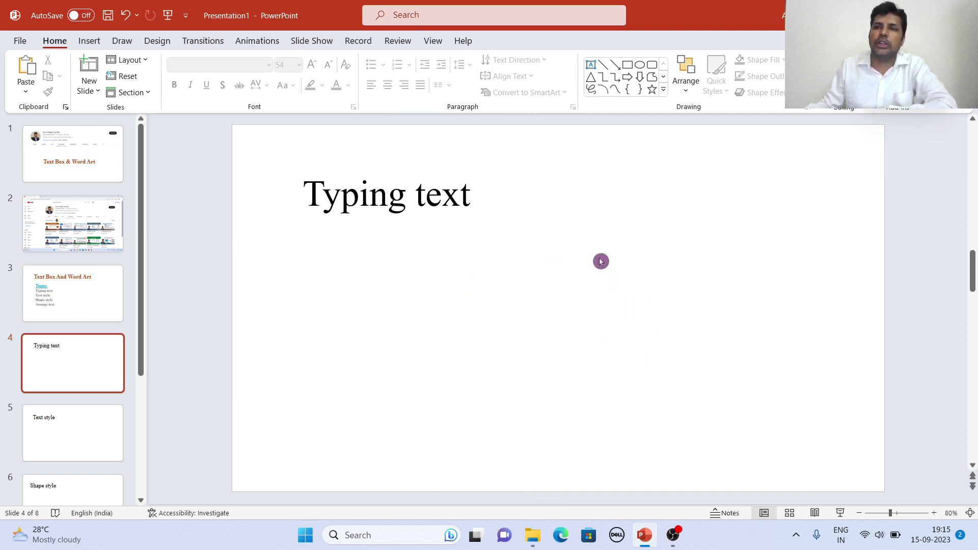
Step: Insert a WordArt in the first plain style on slide 4
left_click(89, 41)
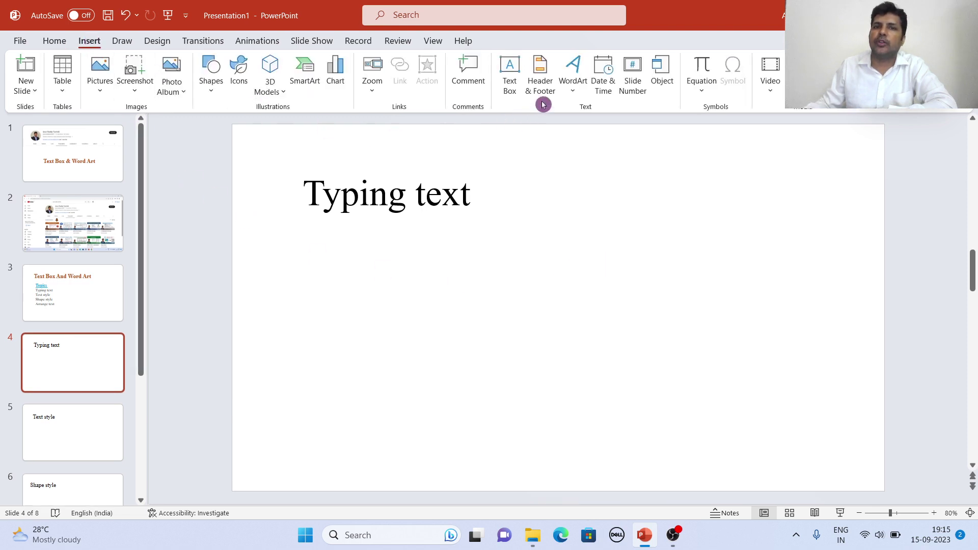
left_click(577, 91)
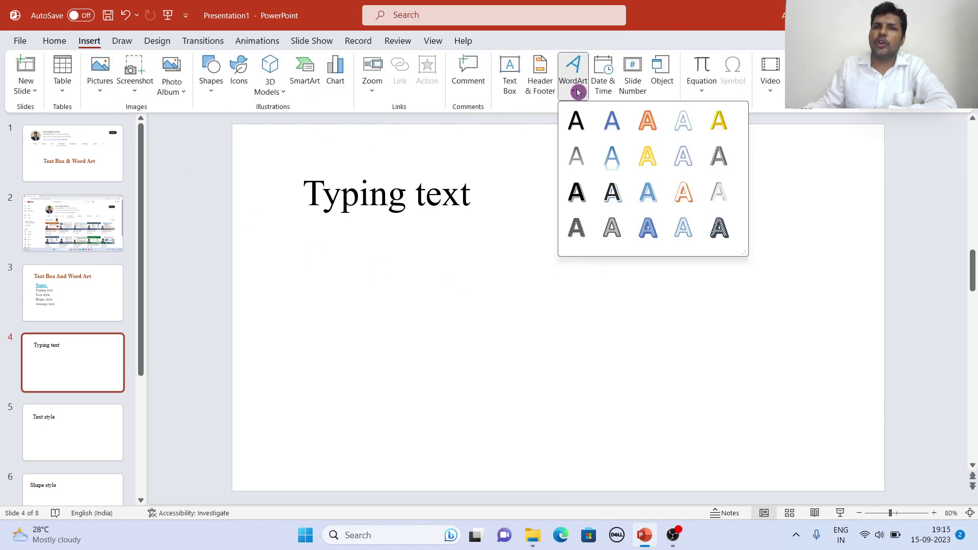
left_click(576, 122)
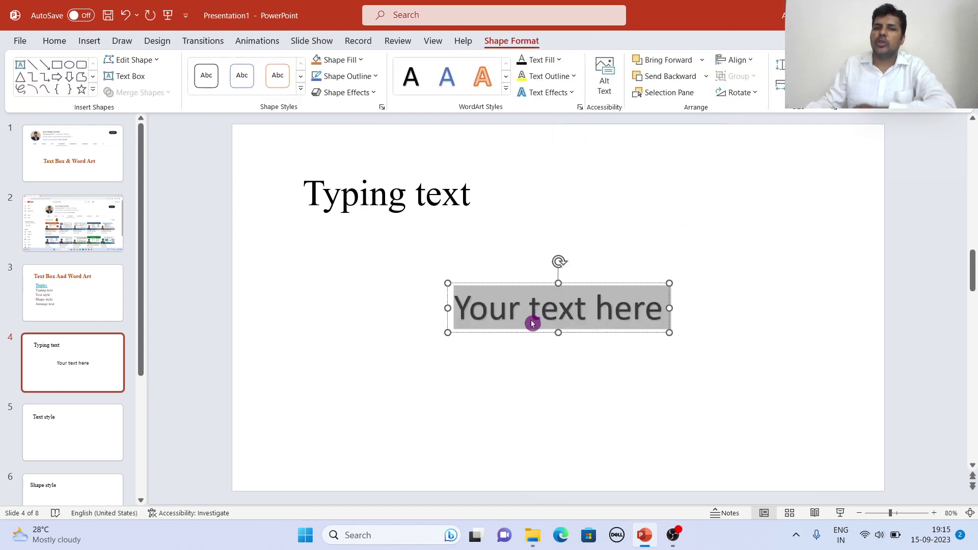
Step: Replace the WordArt placeholder text with 'Welcome to youtube channel'
left_click(638, 305)
left_click_drag(660, 305, 486, 307)
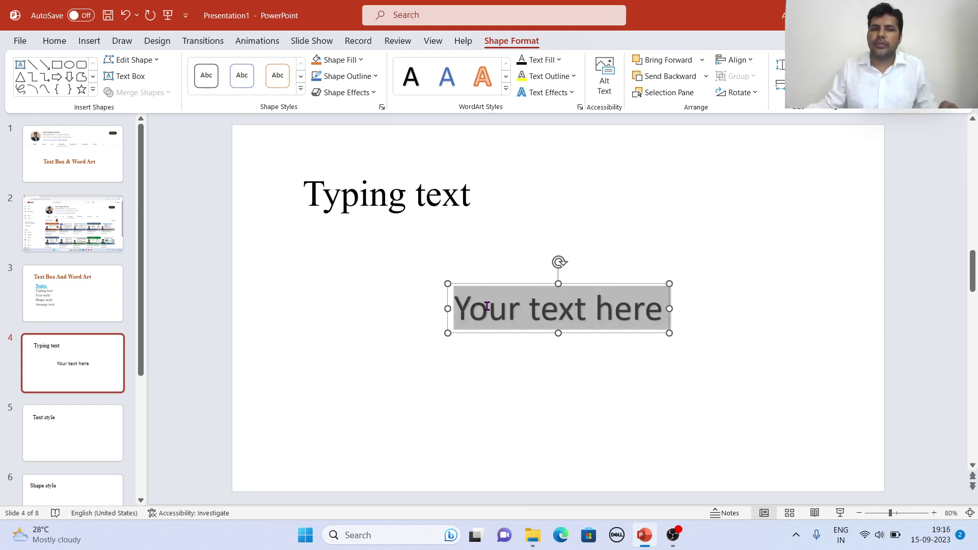
key("Delete")
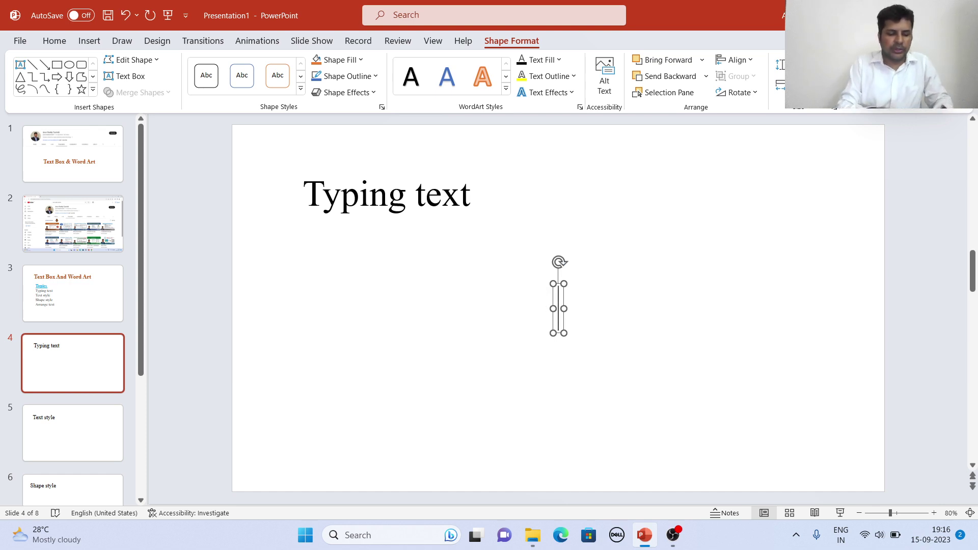
type("weloc")
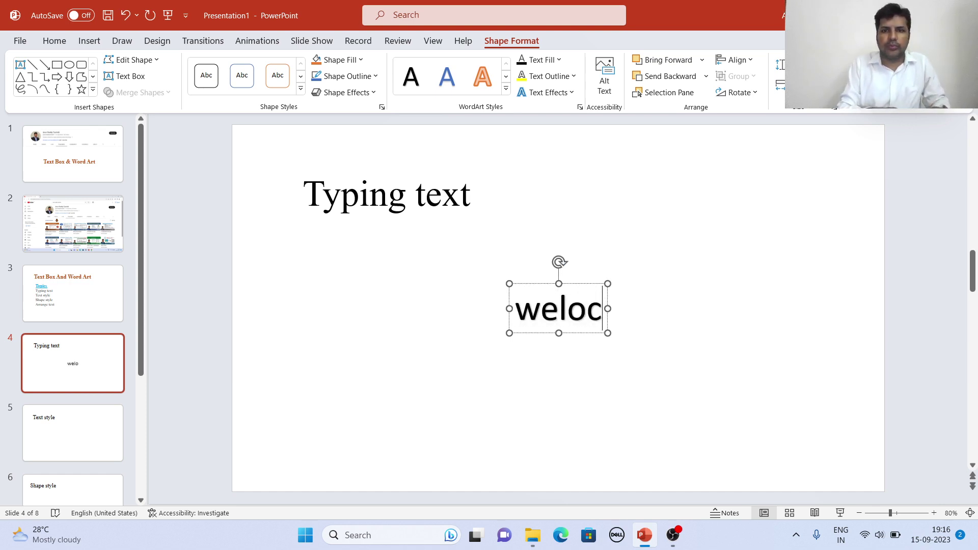
key("BackSpace")
key("BackSpace")
type("come t")
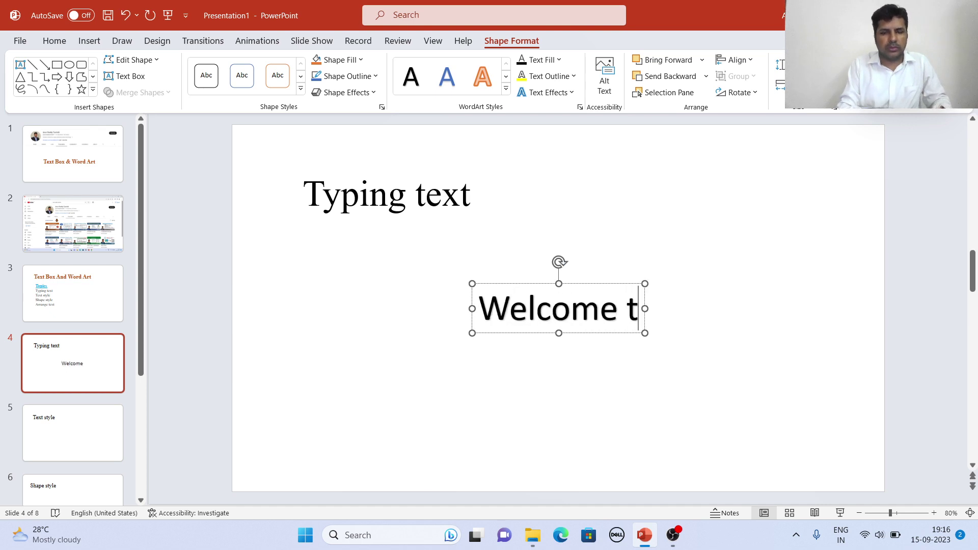
type("o yo")
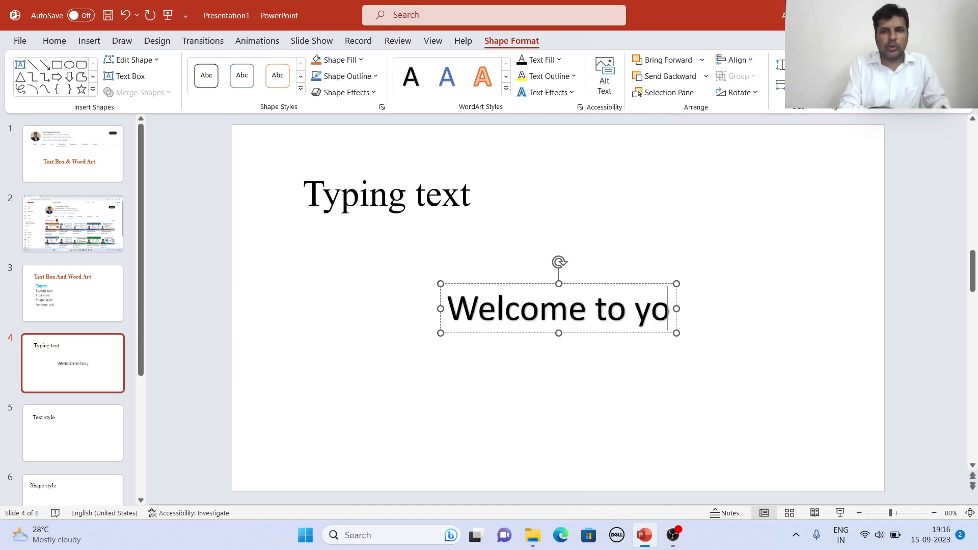
type("utub")
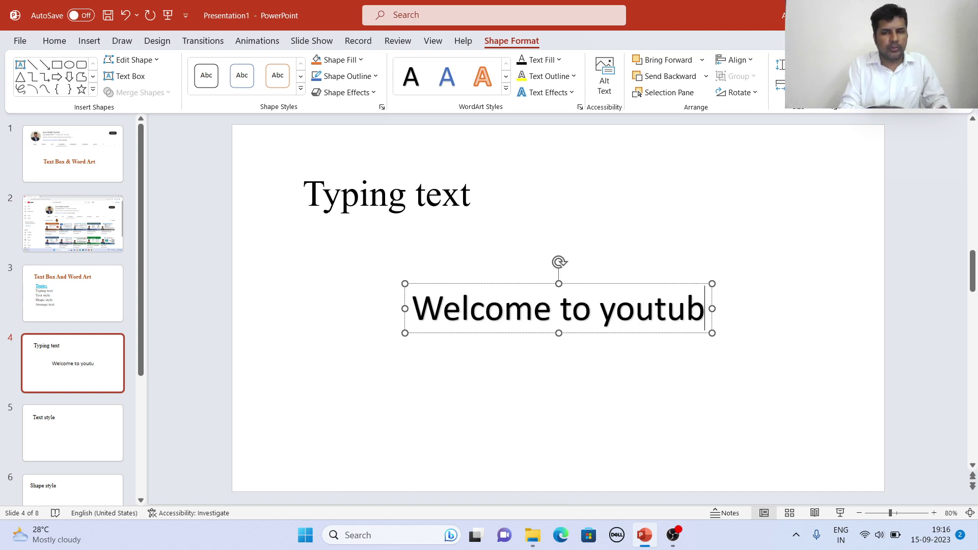
type("e cha")
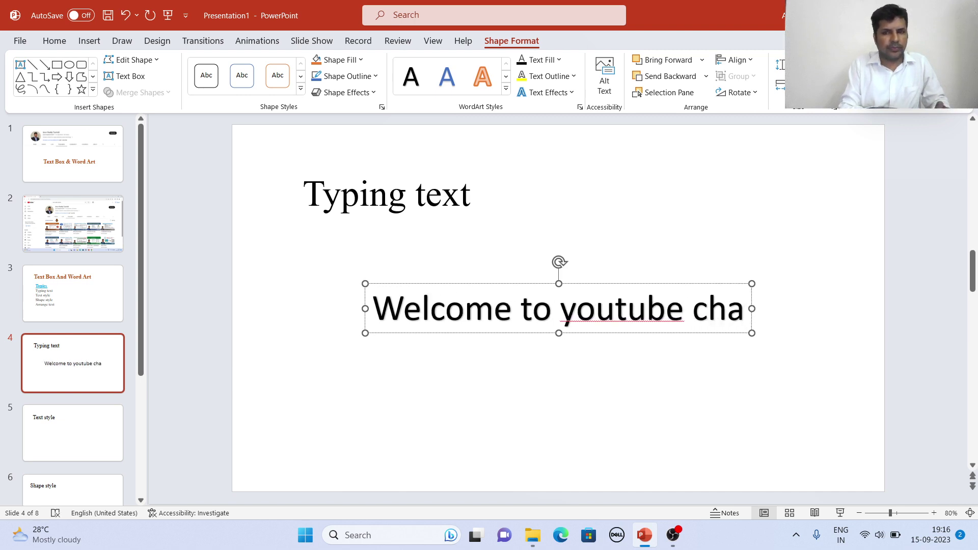
type("nnel")
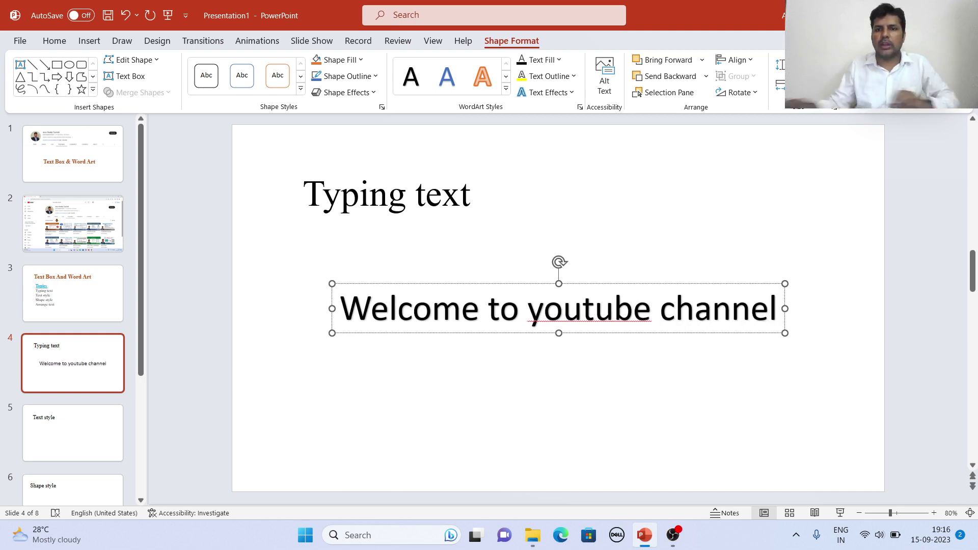
left_click(643, 386)
left_click(612, 289)
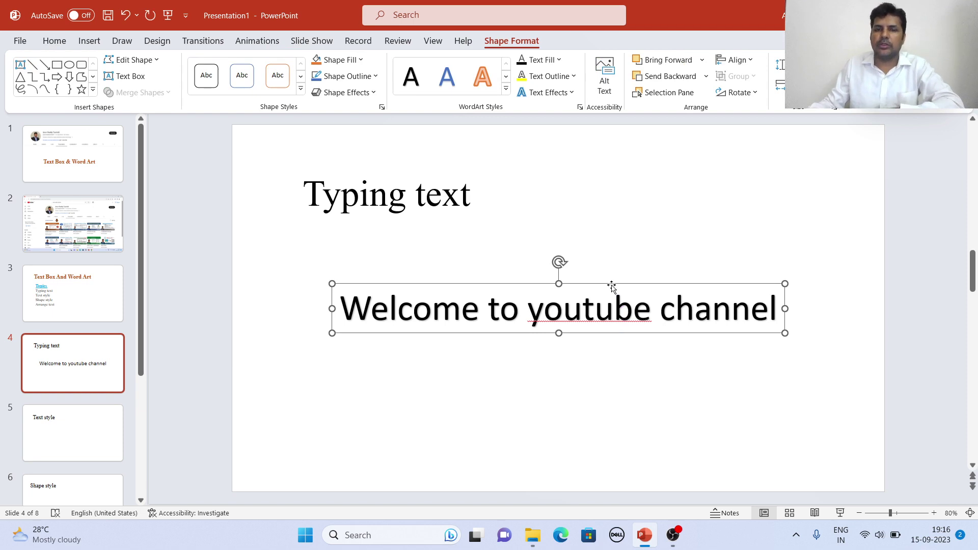
Step: Delete the WordArt and draw a text box below the title containing the channel name
key("Delete")
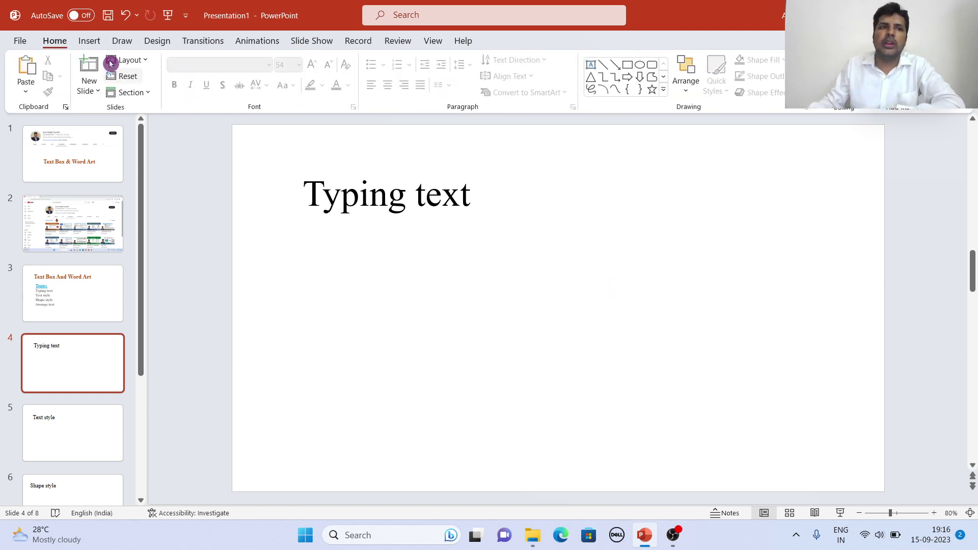
left_click(95, 40)
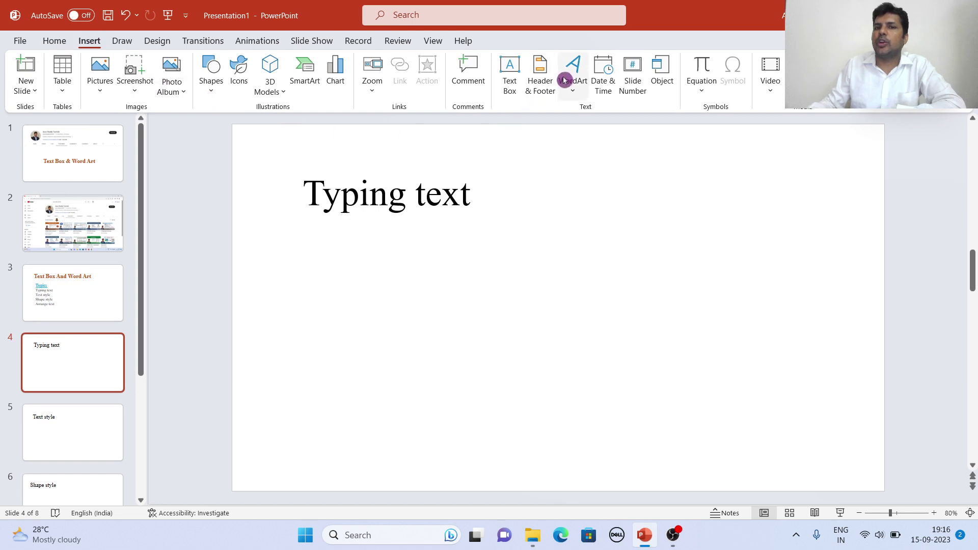
left_click(511, 78)
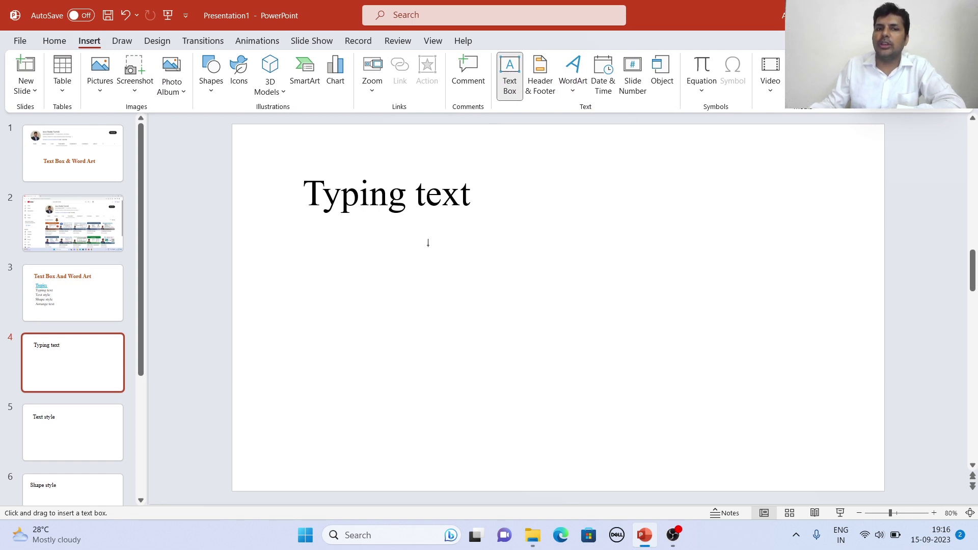
left_click_drag(430, 244, 667, 322)
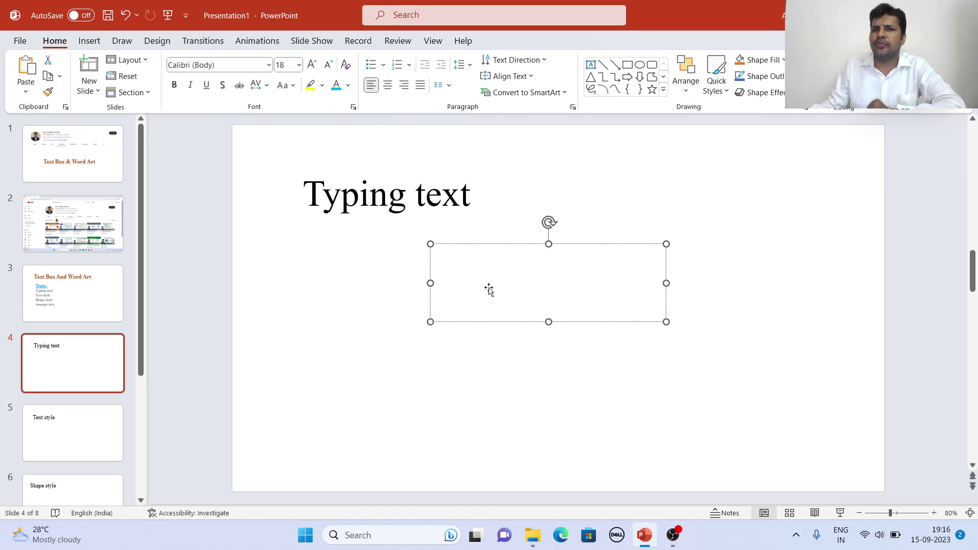
type("ar")
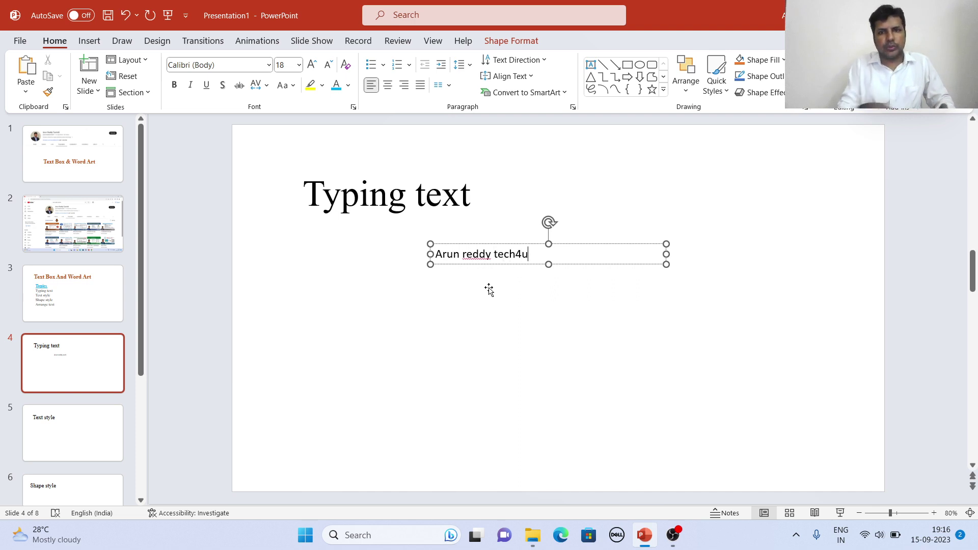
Step: Drag the channel-name text box around until it sits left-aligned directly under the title
left_click(511, 243)
key("alt+Tab")
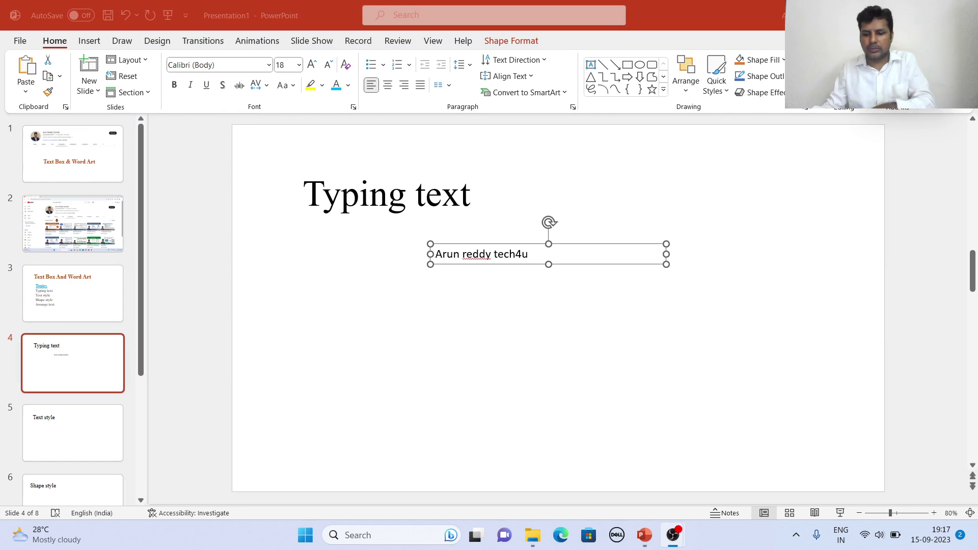
left_click(509, 250)
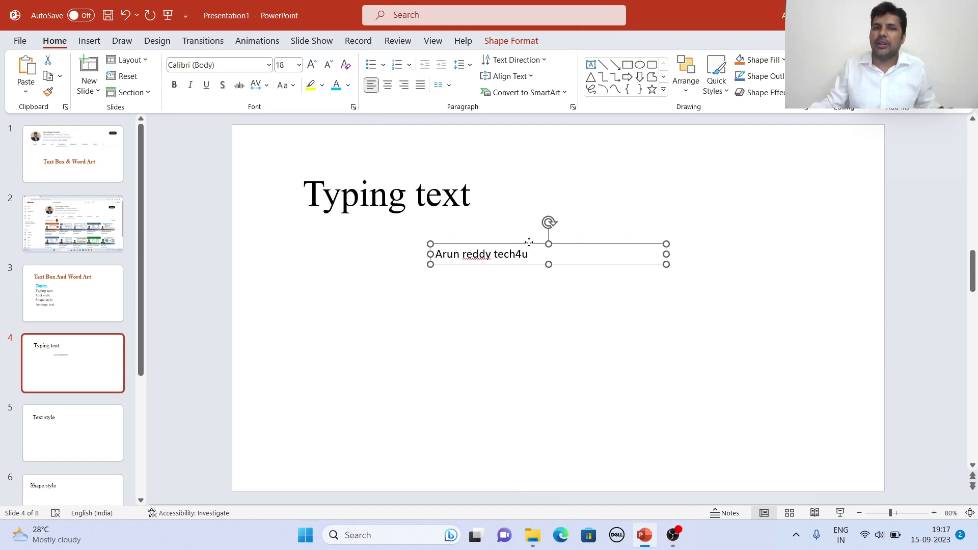
left_click_drag(529, 242, 532, 255)
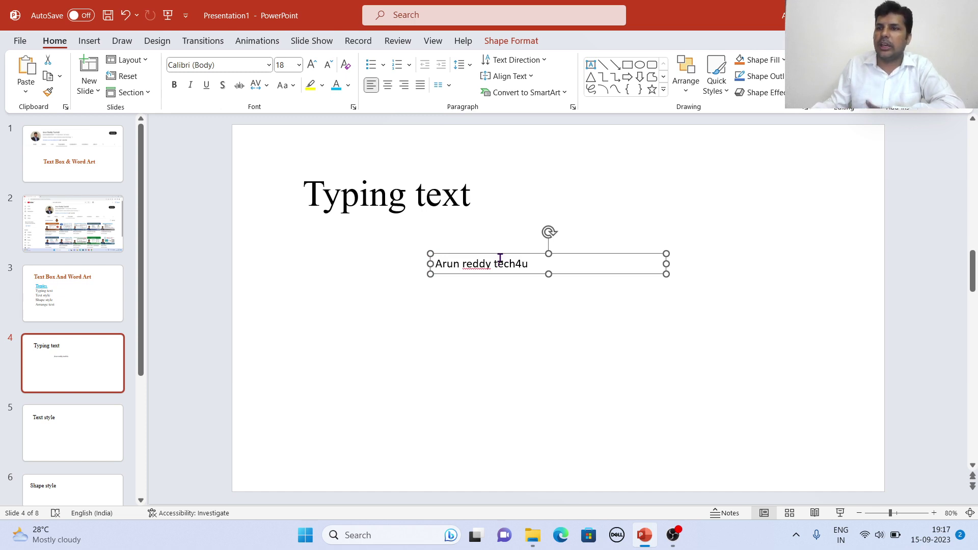
left_click_drag(526, 252, 634, 223)
left_click_drag(684, 202, 800, 171)
left_click(593, 235)
left_click_drag(582, 226, 353, 266)
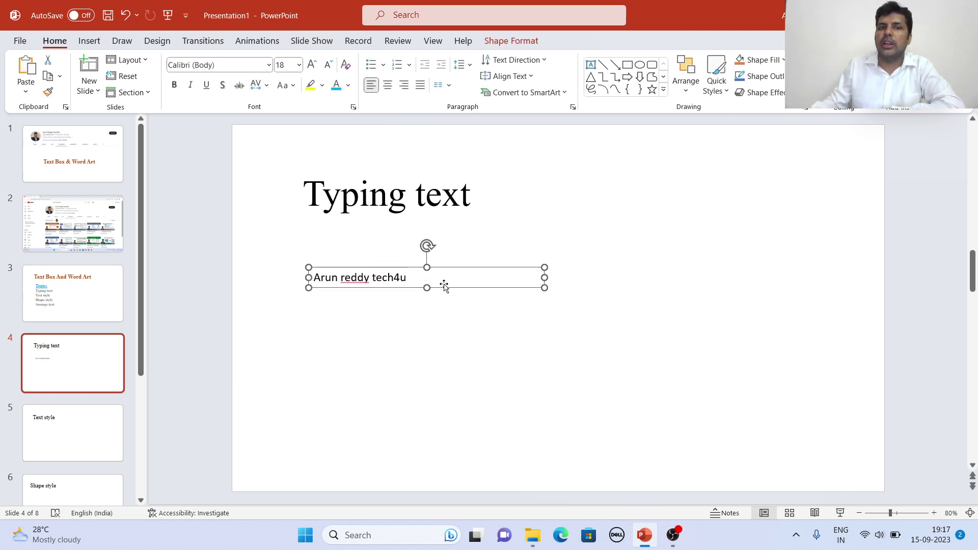
left_click(429, 305)
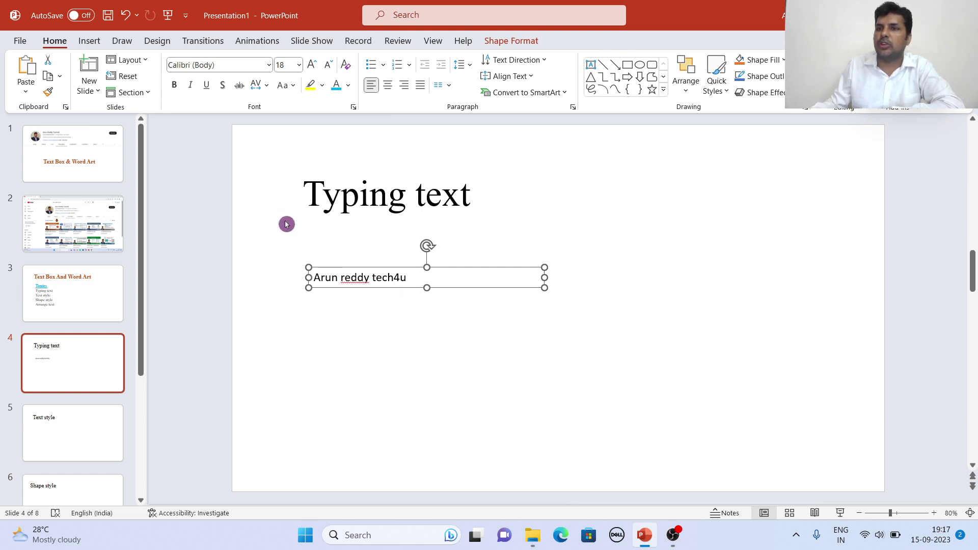
left_click_drag(393, 262, 403, 245)
Step: Make the channel name bold, italic, underlined and two sizes larger, with no shadow or strikethrough
left_click(176, 87)
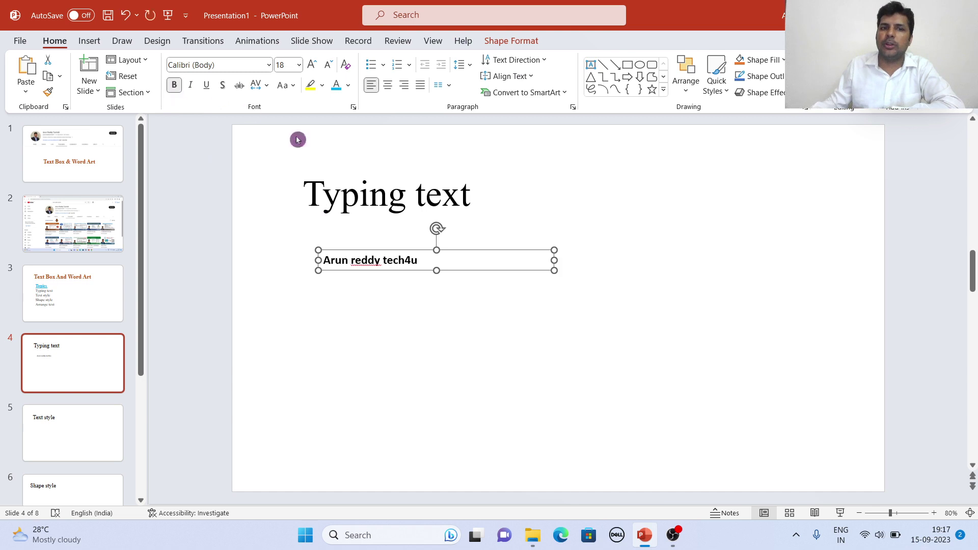
left_click(190, 86)
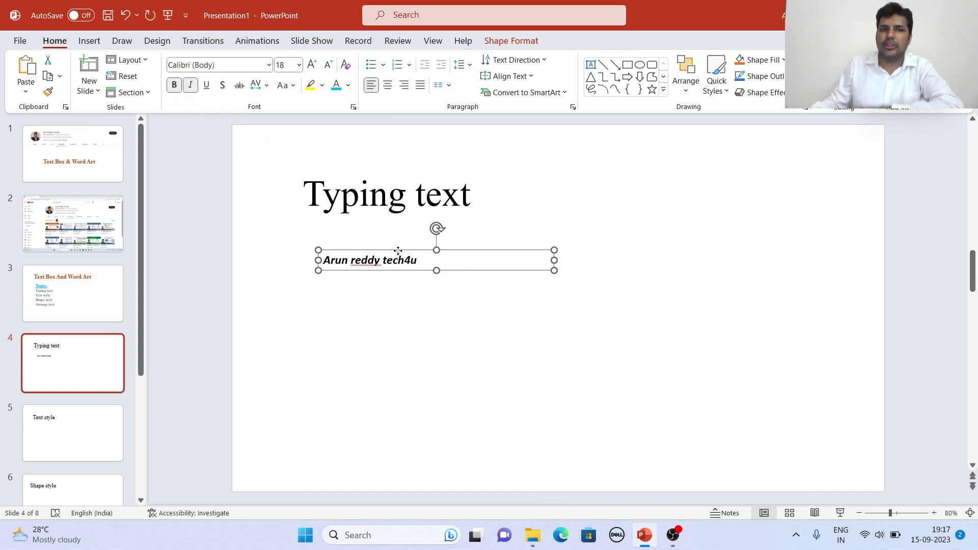
left_click(312, 65)
left_click(312, 65)
left_click(312, 65)
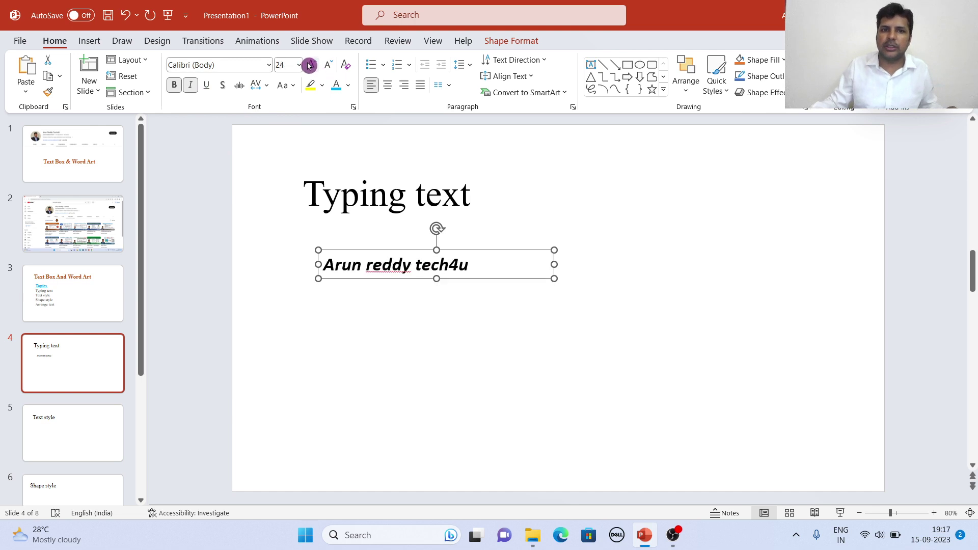
left_click(312, 64)
left_click(312, 65)
left_click(207, 86)
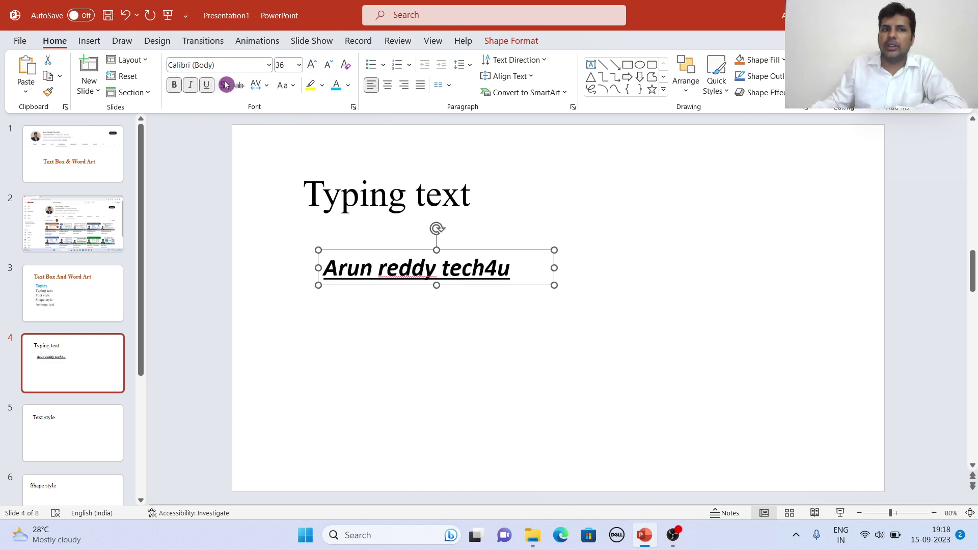
left_click(225, 85)
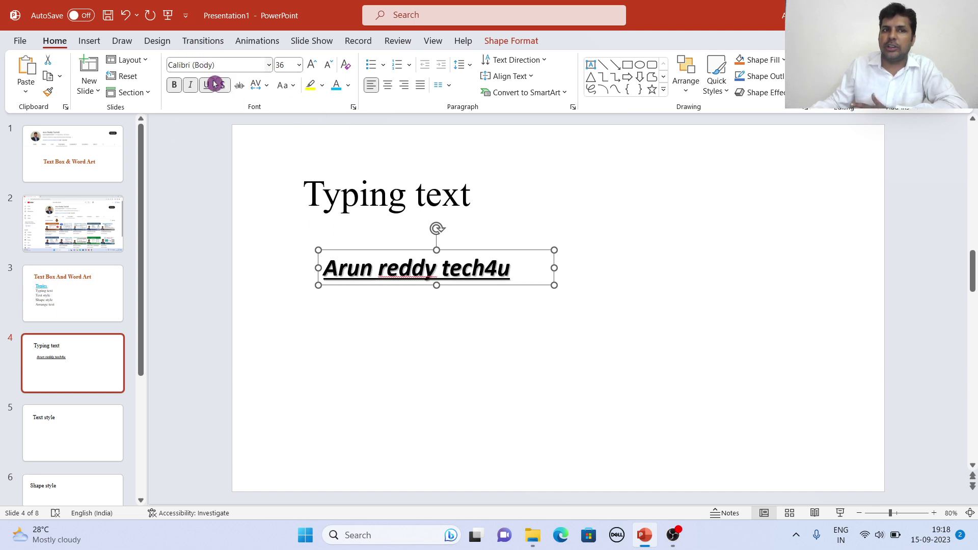
left_click(224, 89)
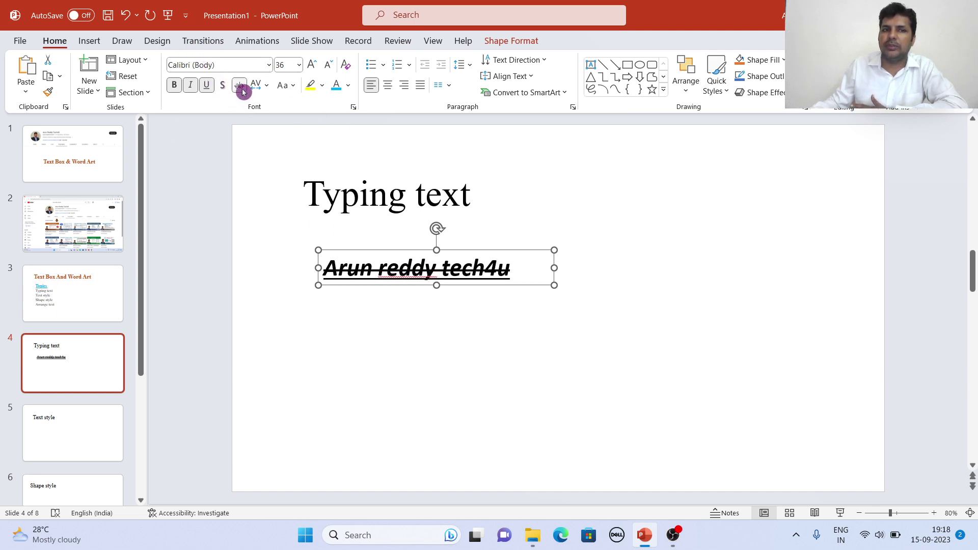
left_click(240, 87)
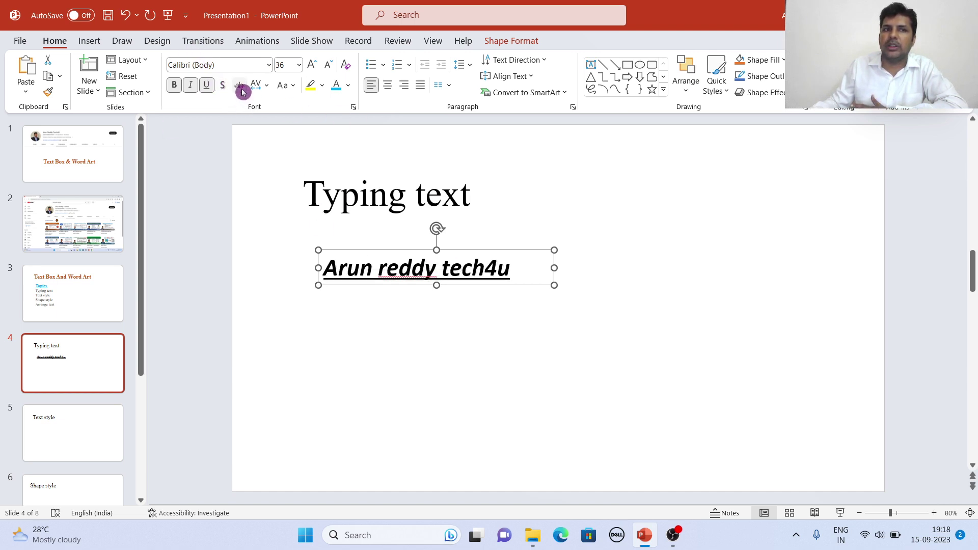
Step: Change the text to lowercase and widen its box to the right
left_click(288, 89)
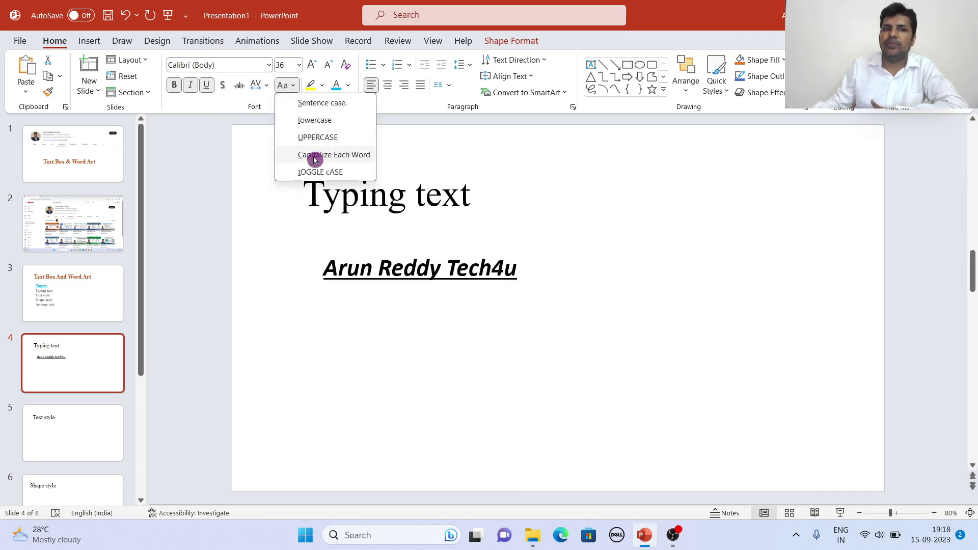
left_click(320, 127)
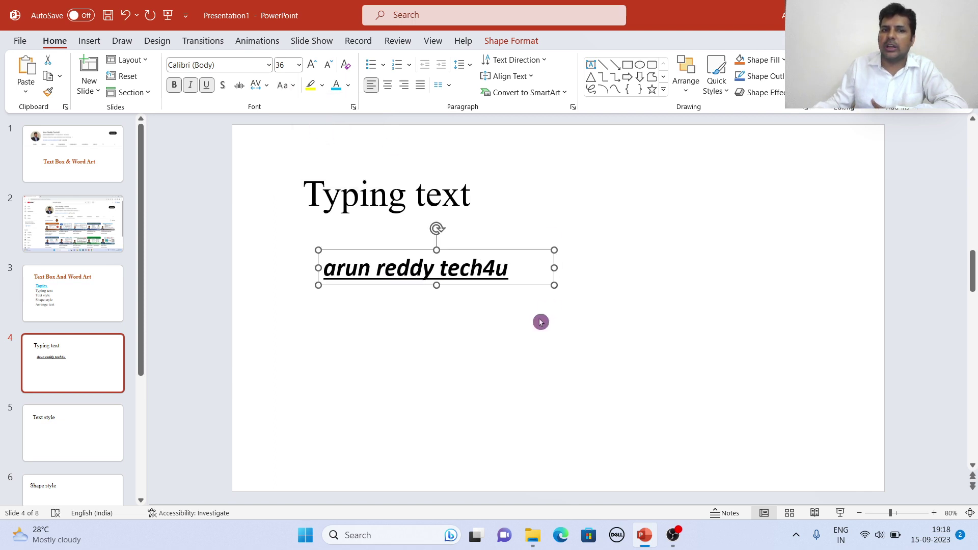
left_click_drag(553, 266, 705, 268)
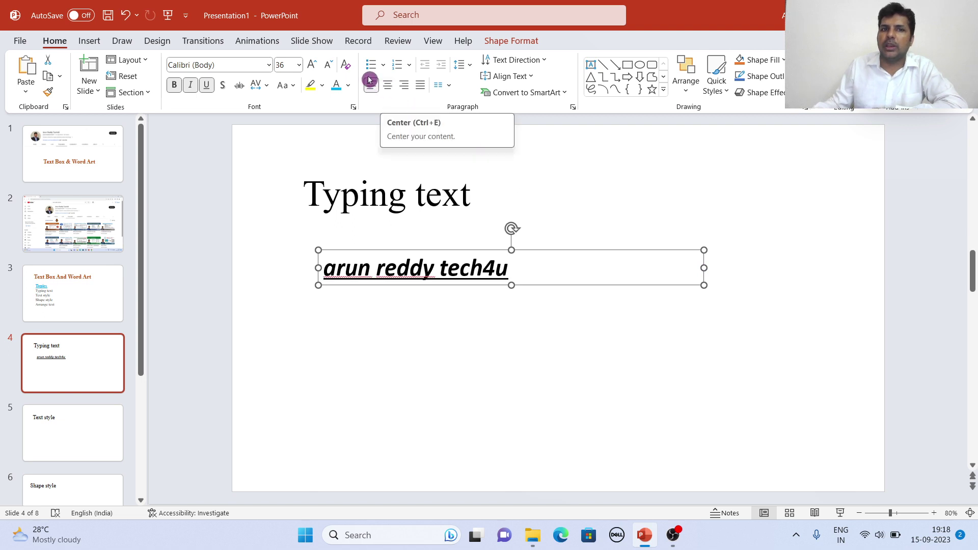
Step: Try bullets, numbering, center and right alignment, then settle on left-aligned text
left_click(384, 64)
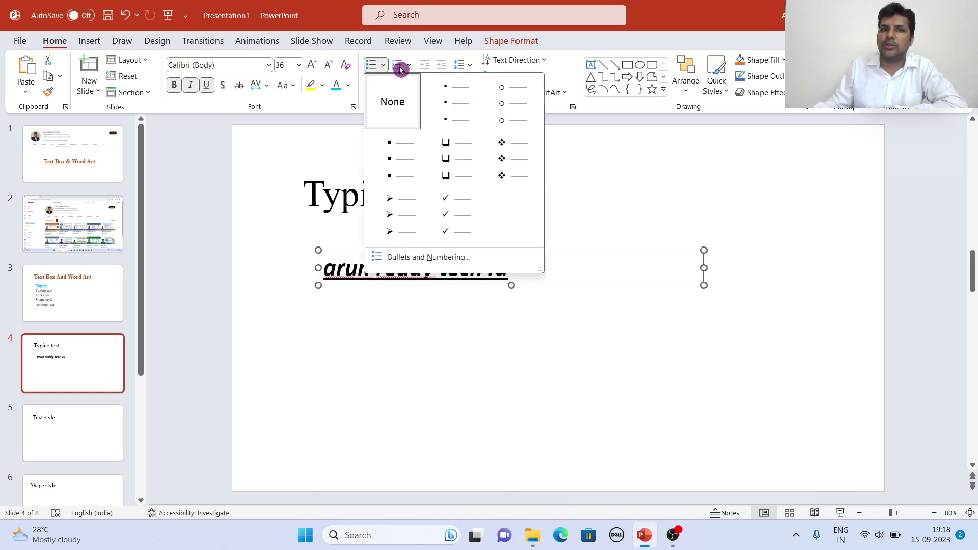
left_click(408, 65)
left_click(409, 65)
left_click(450, 351)
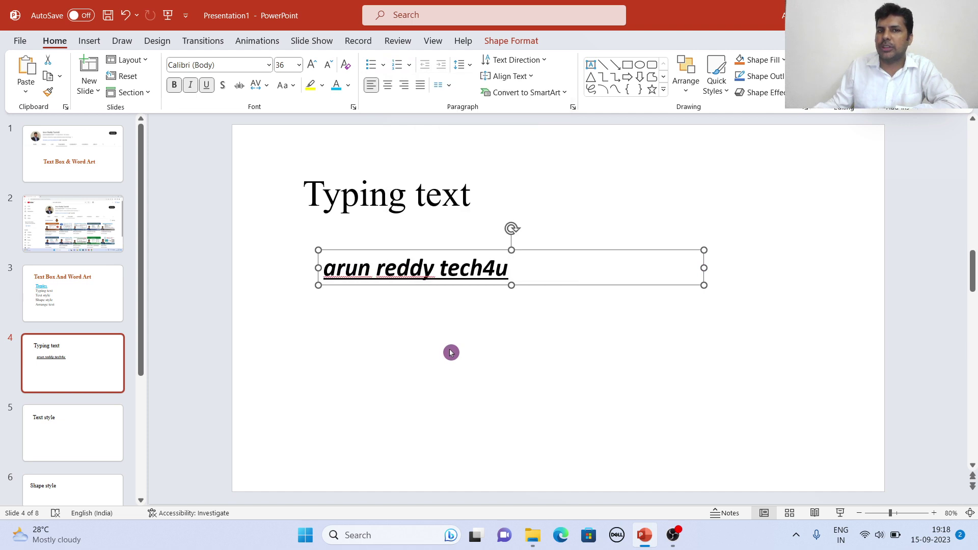
left_click(388, 86)
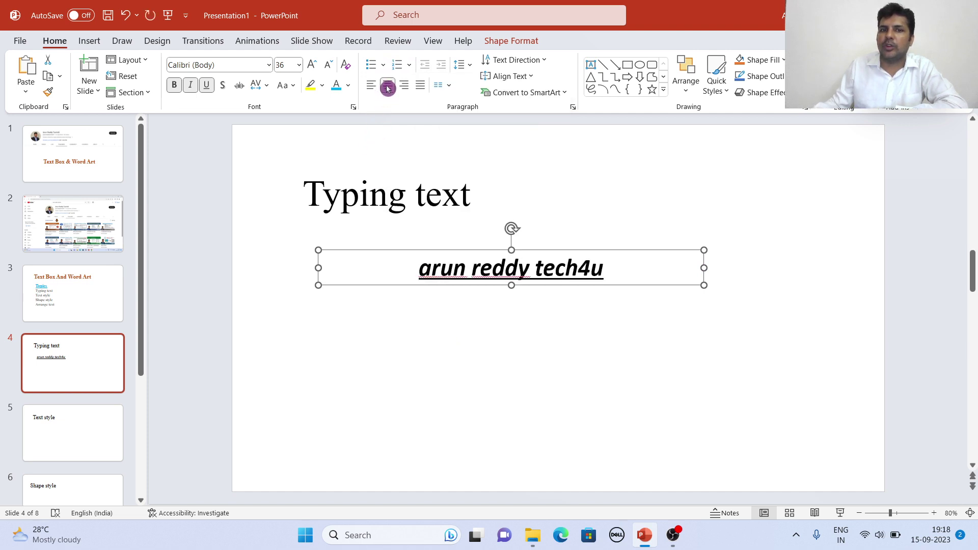
left_click(404, 85)
left_click(372, 89)
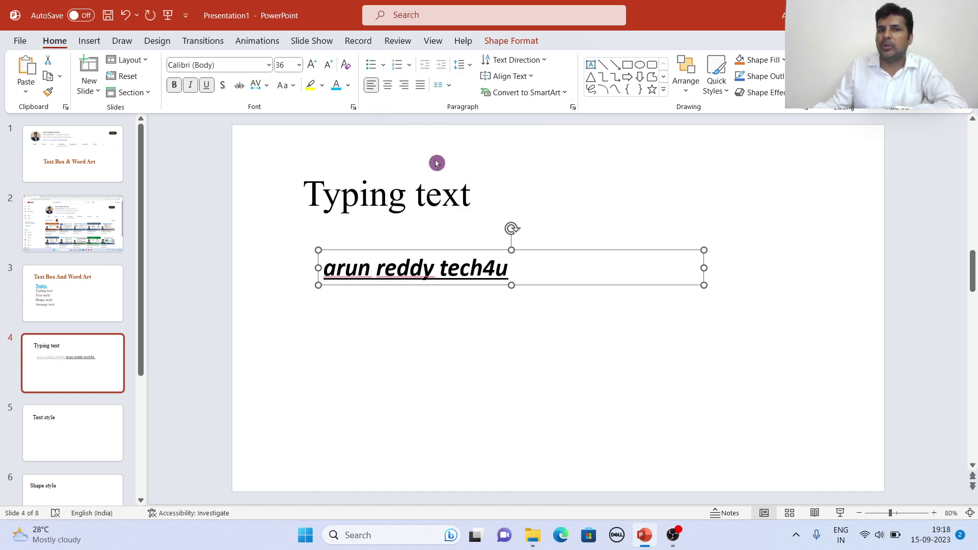
left_click(589, 320)
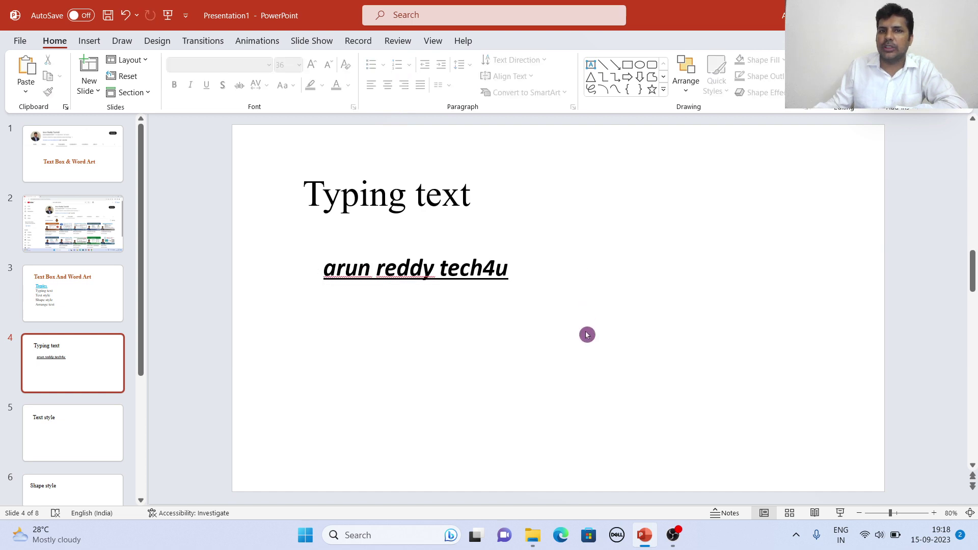
left_click(556, 276)
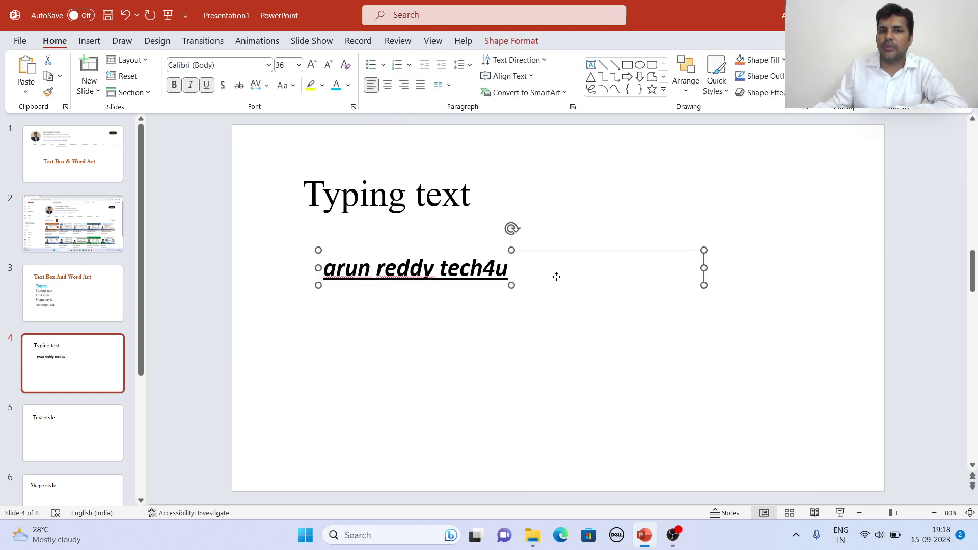
left_click(543, 60)
Step: Rotate the text 90°, restore horizontal direction, and move the box left beneath the title
left_click(513, 131)
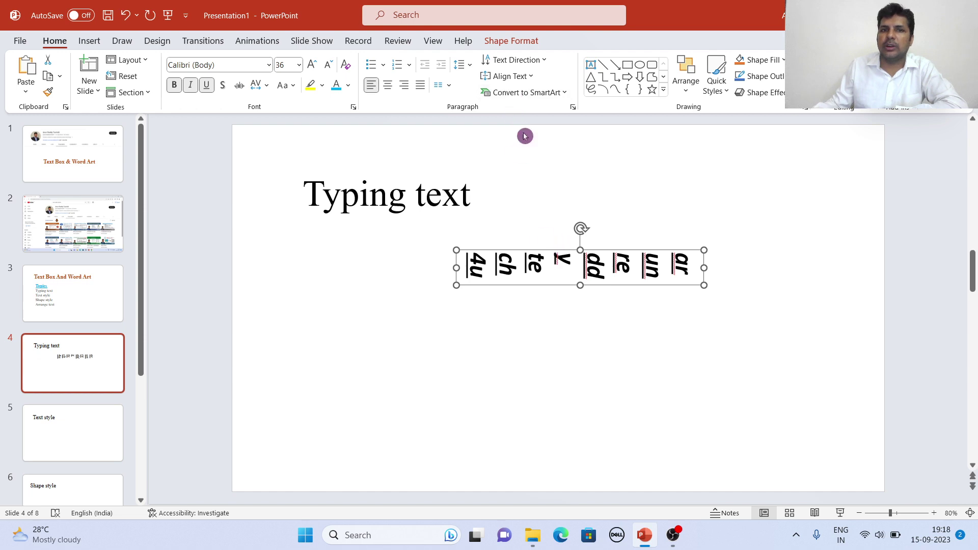
left_click(542, 60)
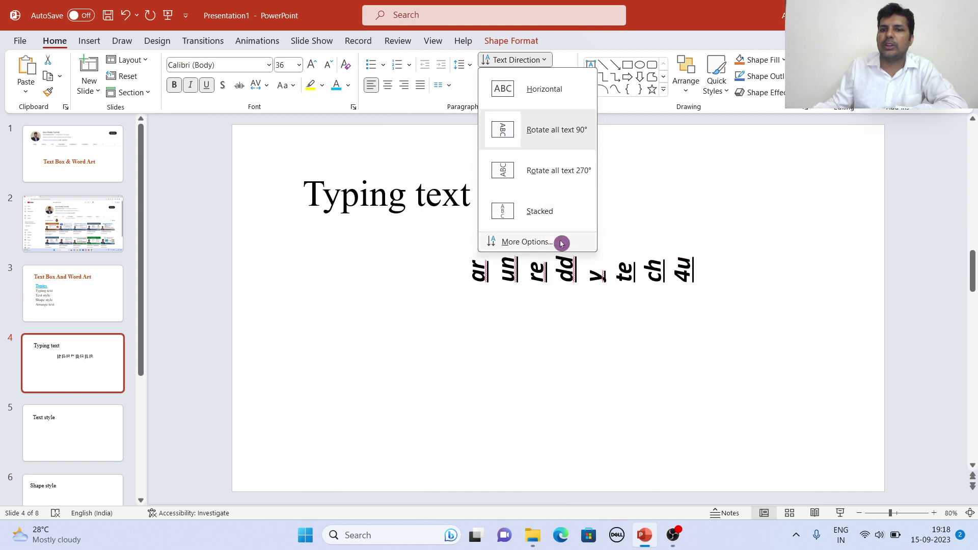
left_click(590, 322)
left_click(538, 62)
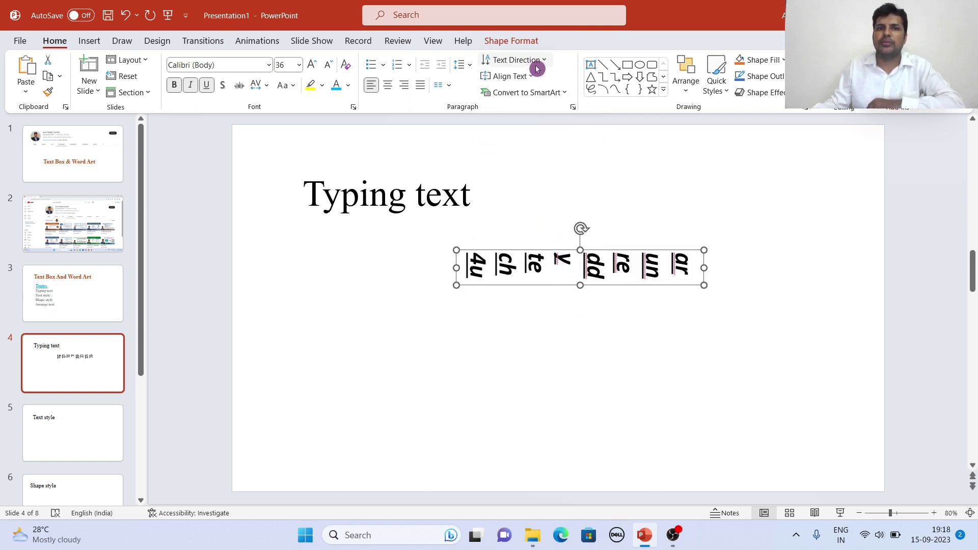
left_click(531, 85)
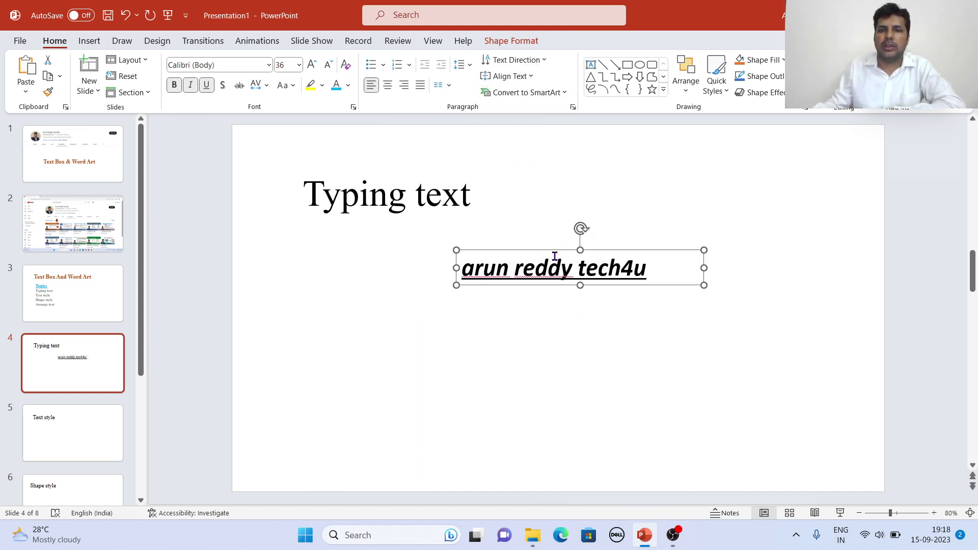
left_click_drag(555, 253, 496, 260)
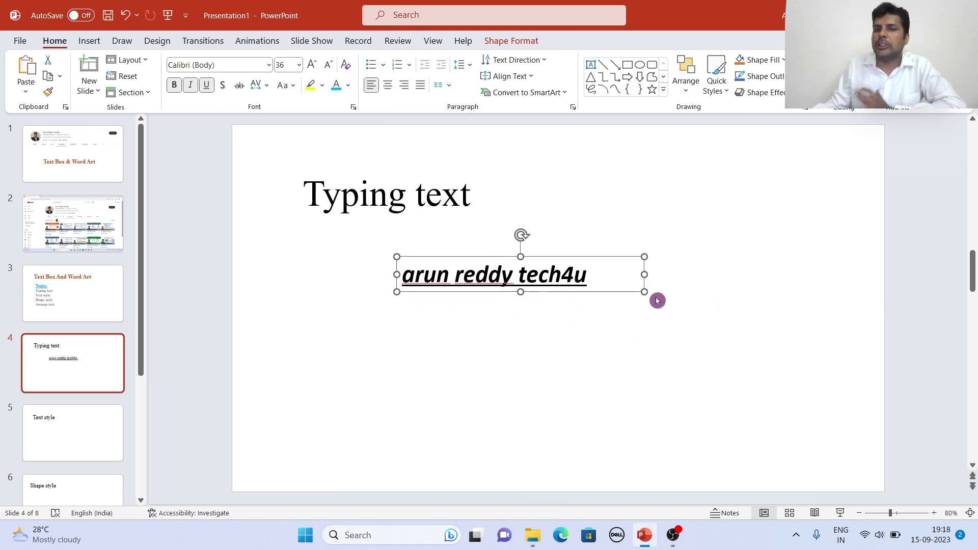
left_click_drag(575, 256, 515, 259)
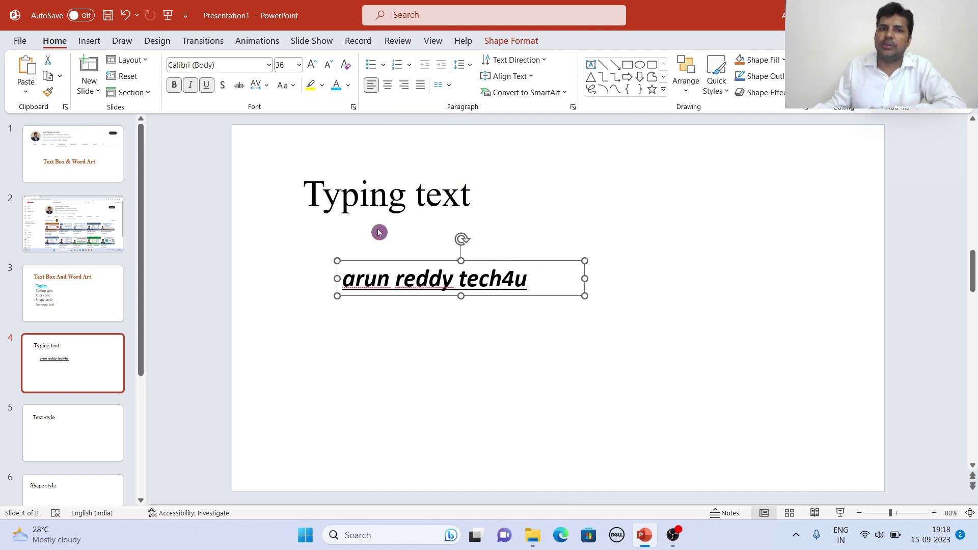
Step: Apply Capitalize Each Word to the channel name, then check the box by reselecting it several times
left_click(291, 88)
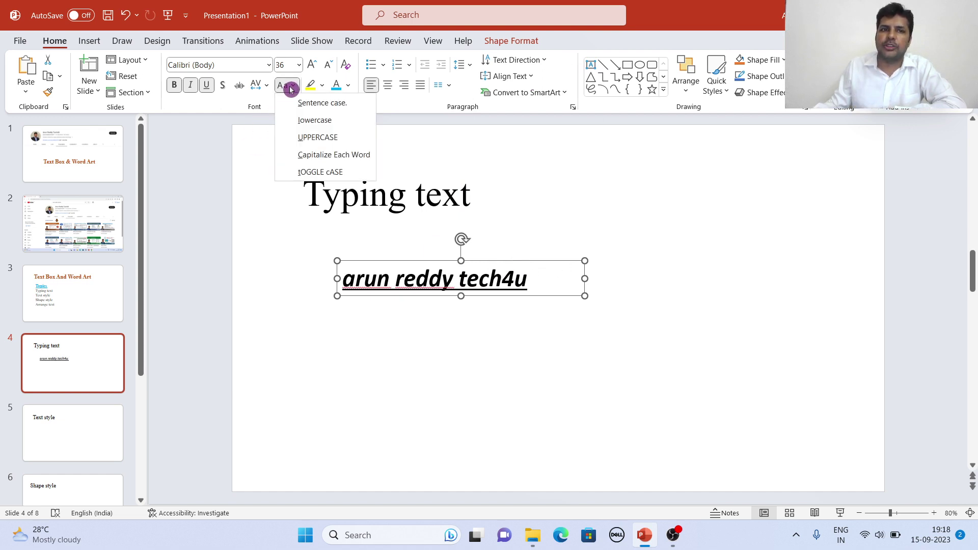
left_click(312, 154)
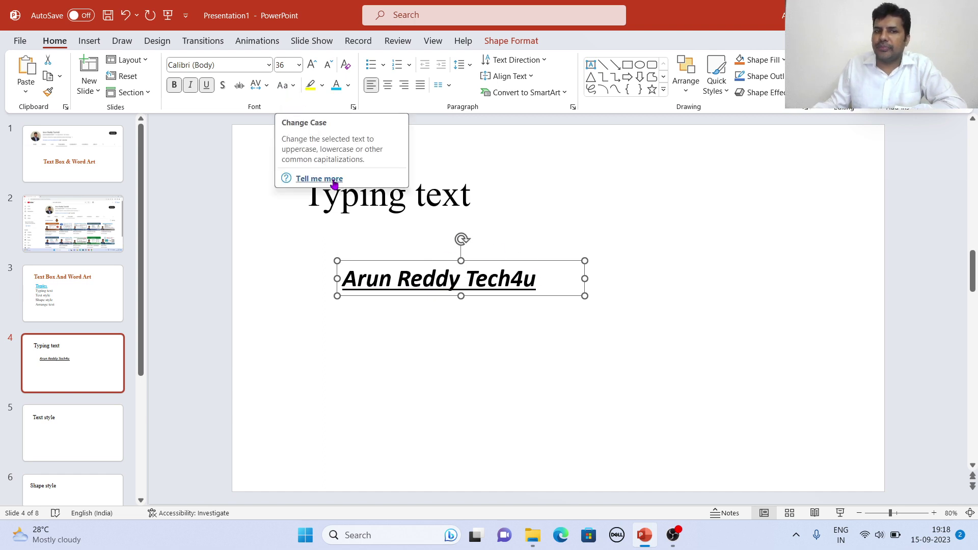
left_click(668, 260)
left_click(531, 262)
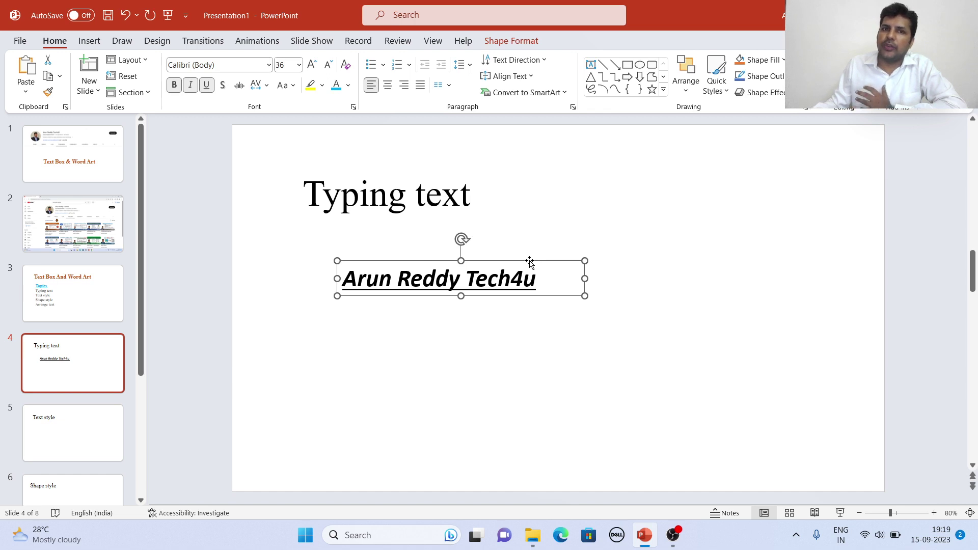
left_click(592, 383)
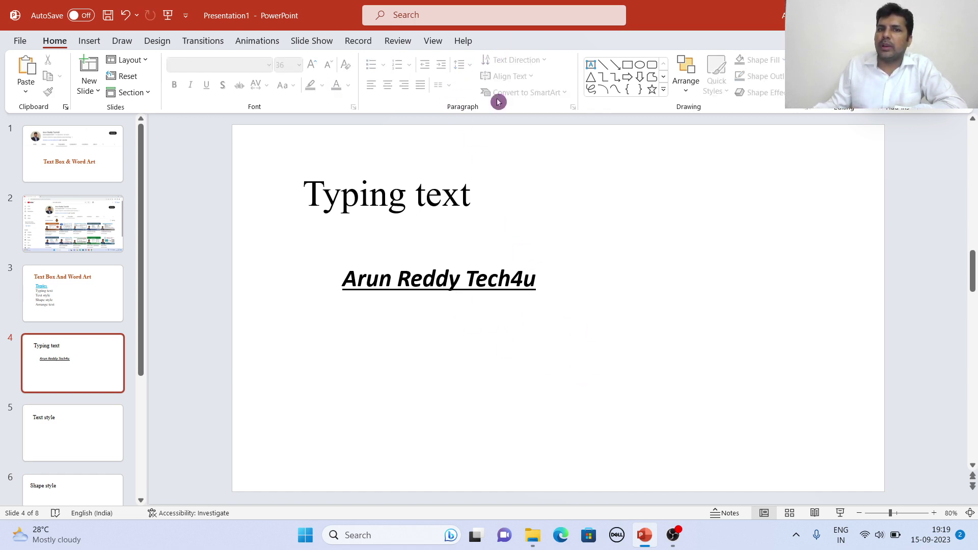
left_click(502, 278)
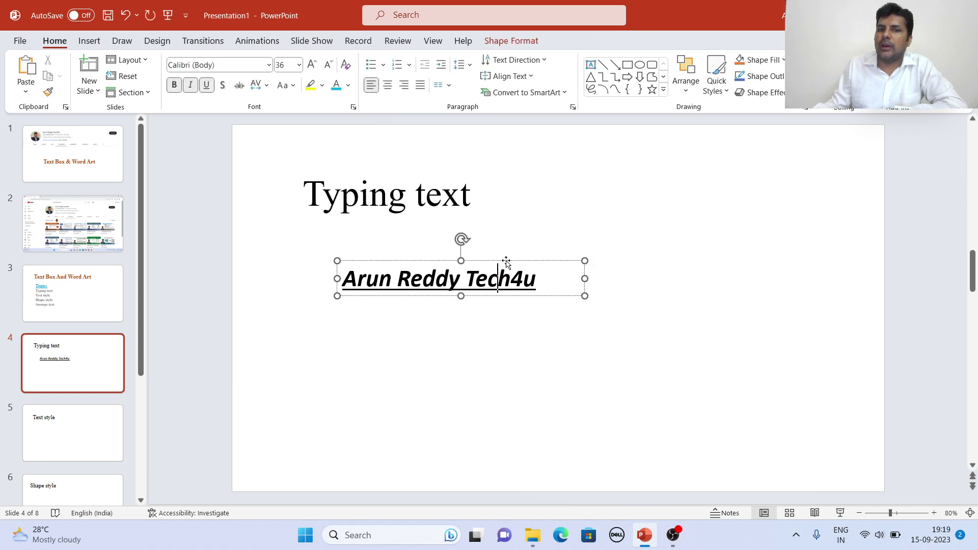
left_click(506, 262)
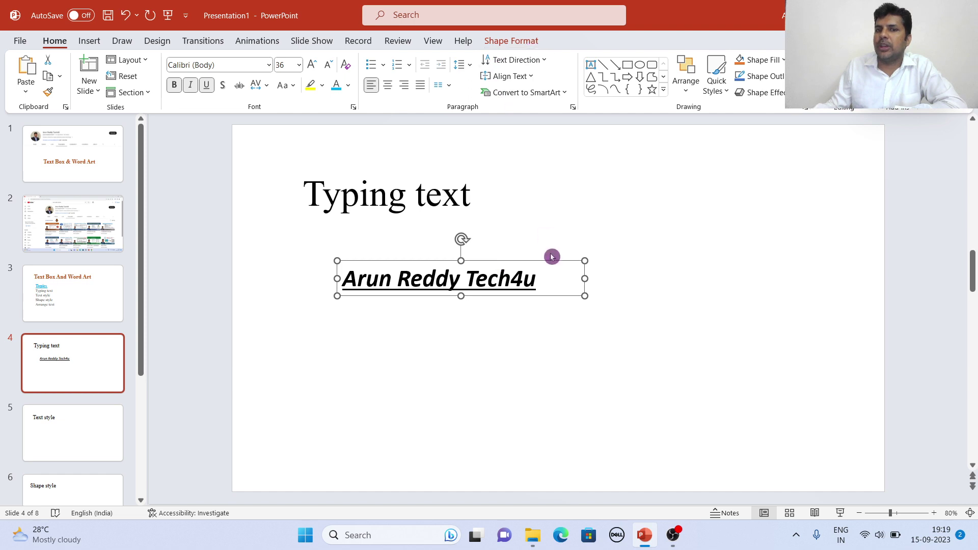
left_click(687, 293)
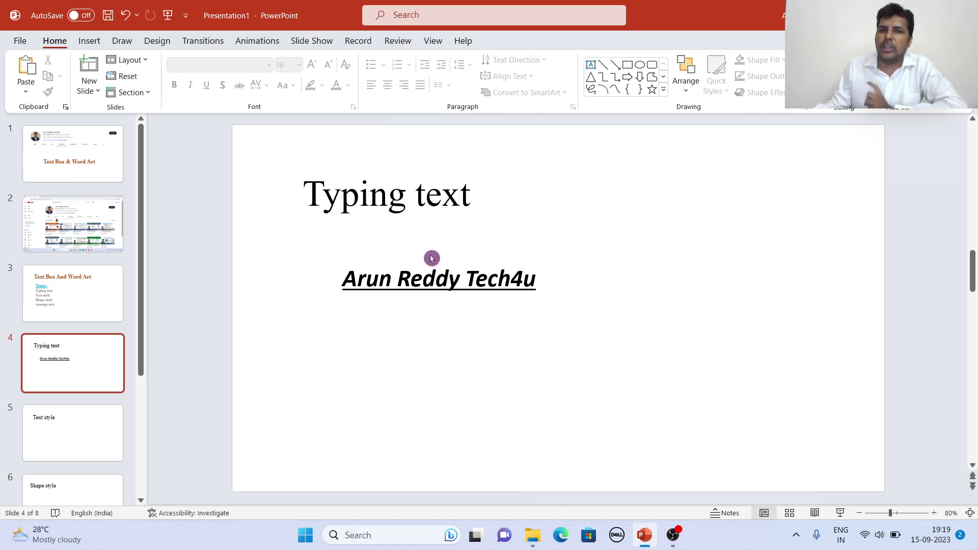
left_click(445, 280)
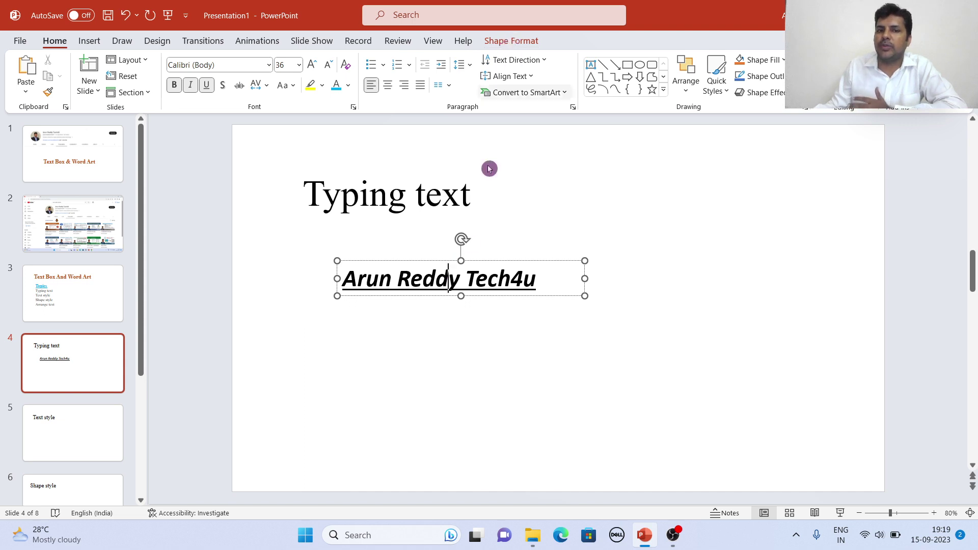
left_click(698, 342)
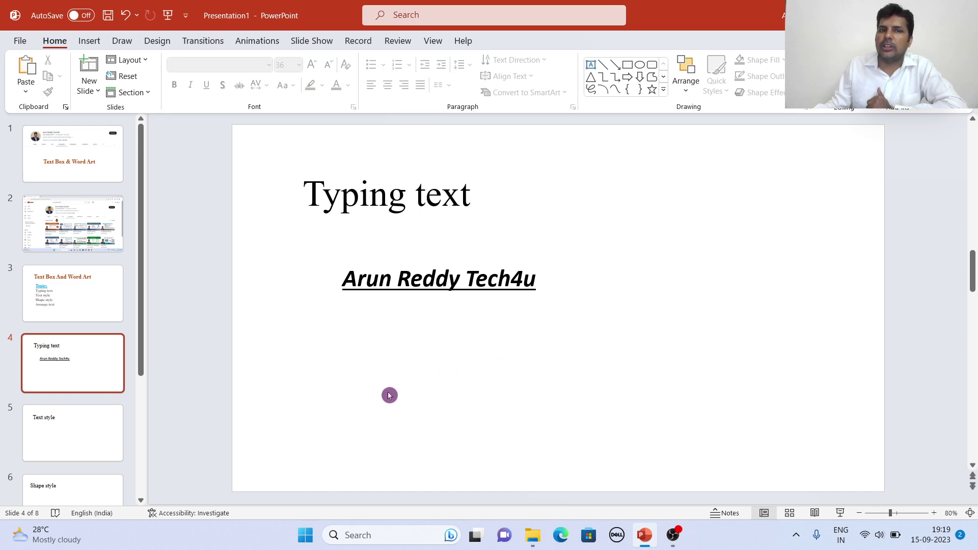
left_click(480, 282)
left_click(517, 47)
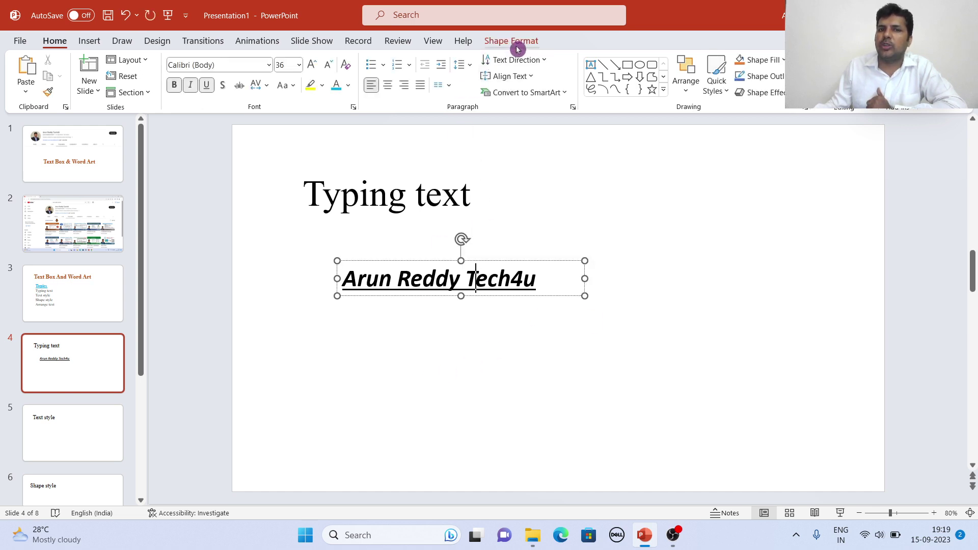
left_click(538, 386)
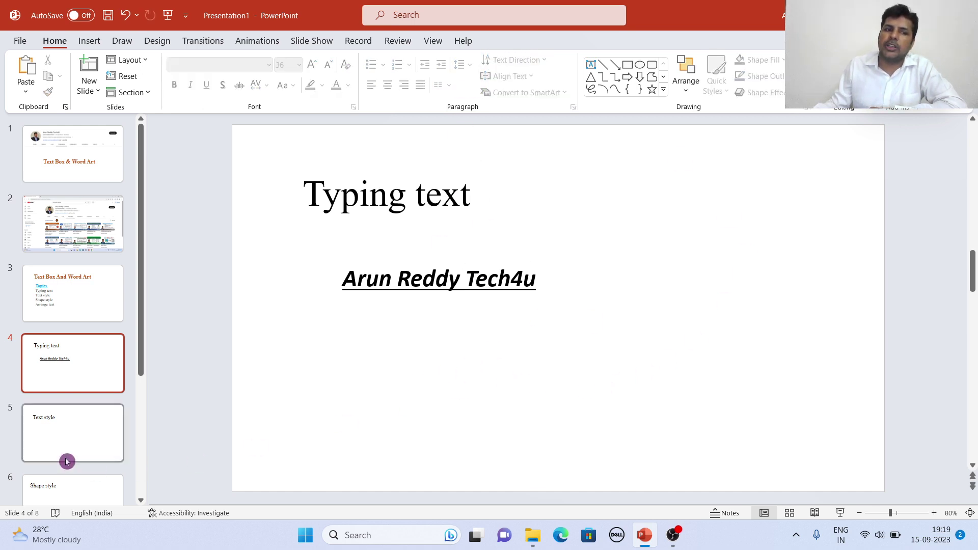
Step: Go to slide 5, select the 'Text style' title box, and show its Shape Format options
left_click(80, 435)
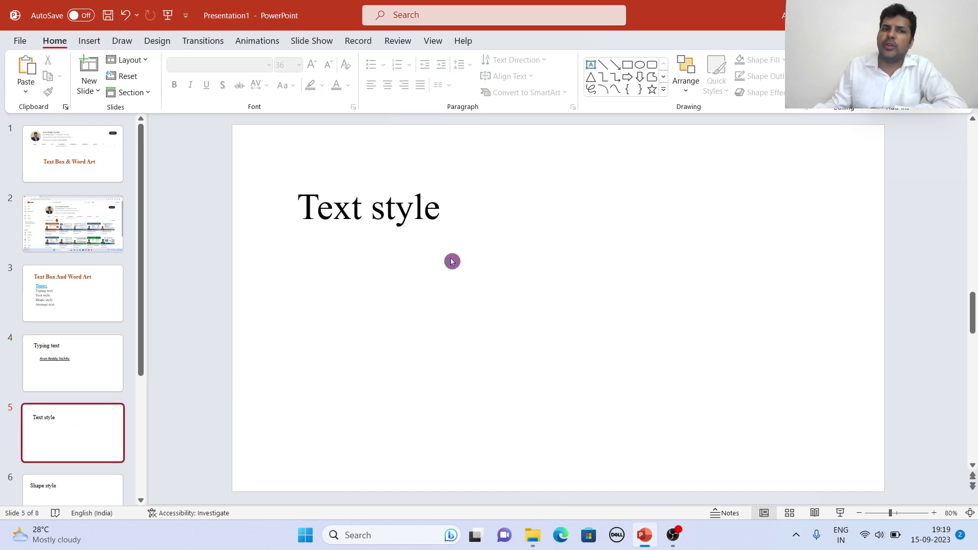
left_click(388, 206)
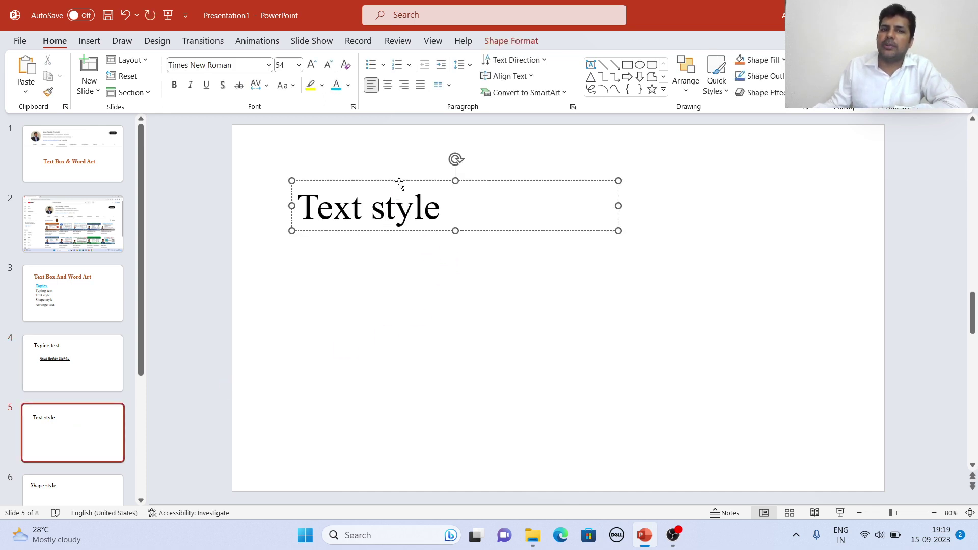
left_click(400, 182)
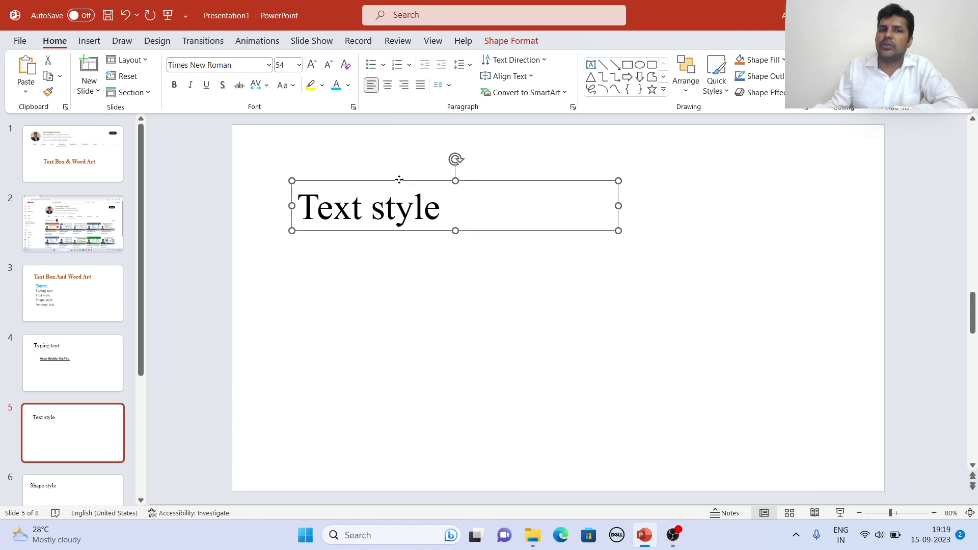
left_click(524, 43)
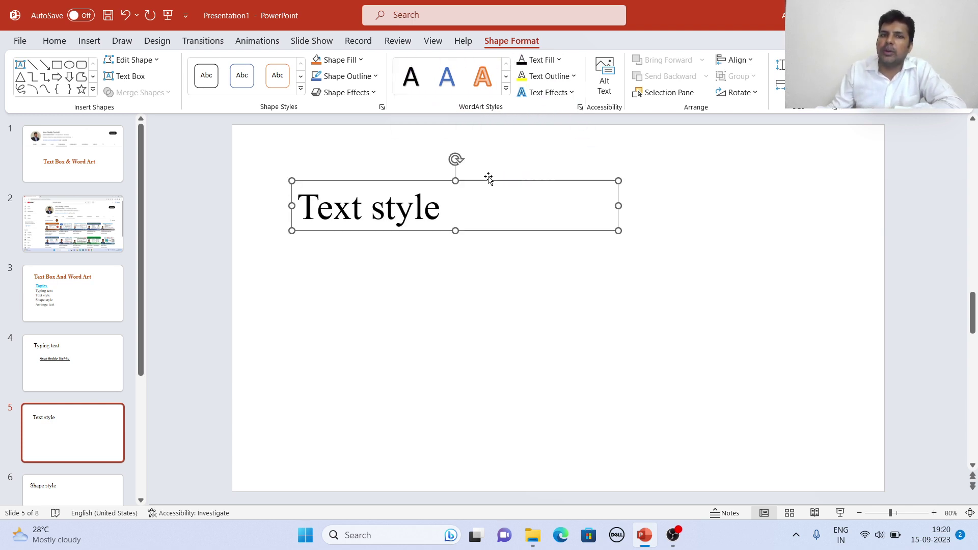
Step: Nudge the title box, try orange-outline and light-blue patterned WordArt styles, and enlarge the text
left_click_drag(487, 185, 512, 189)
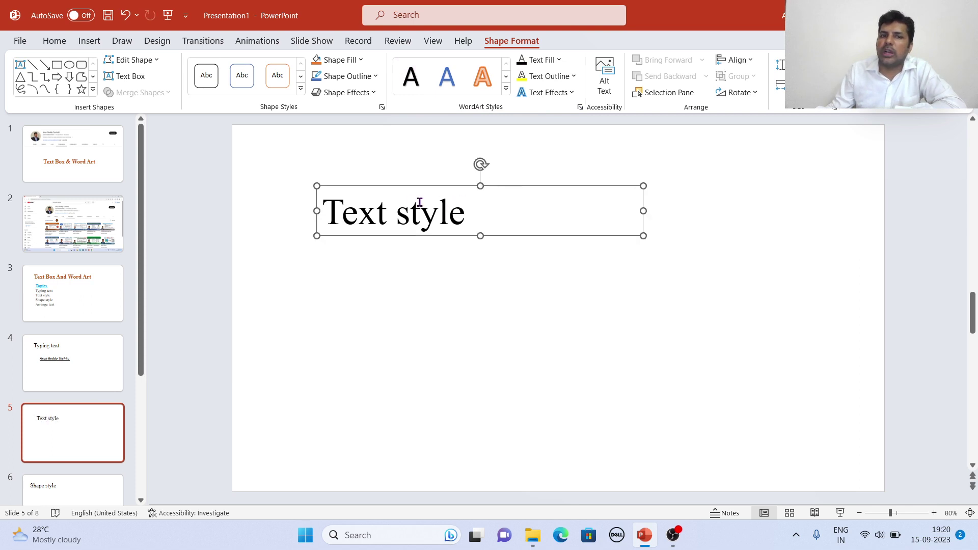
left_click_drag(439, 184, 418, 172)
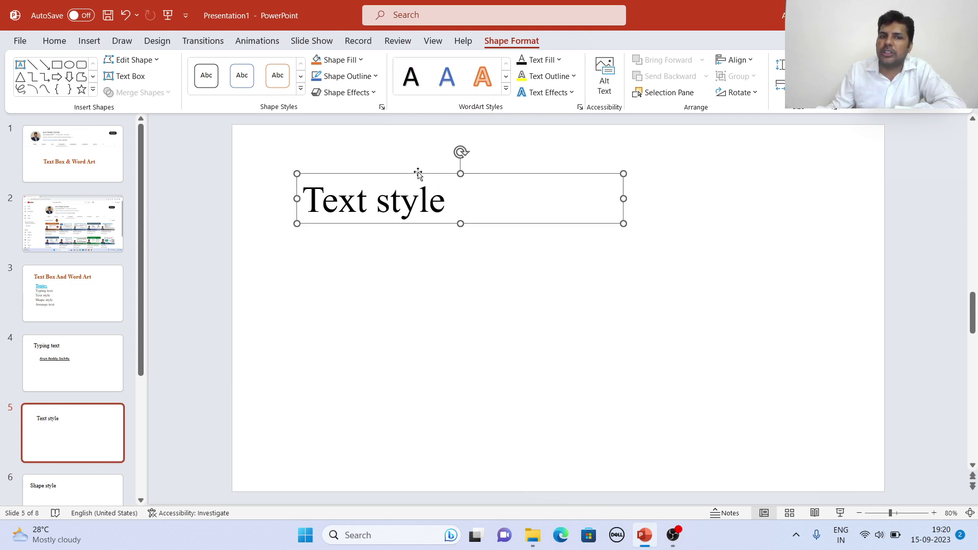
left_click(508, 90)
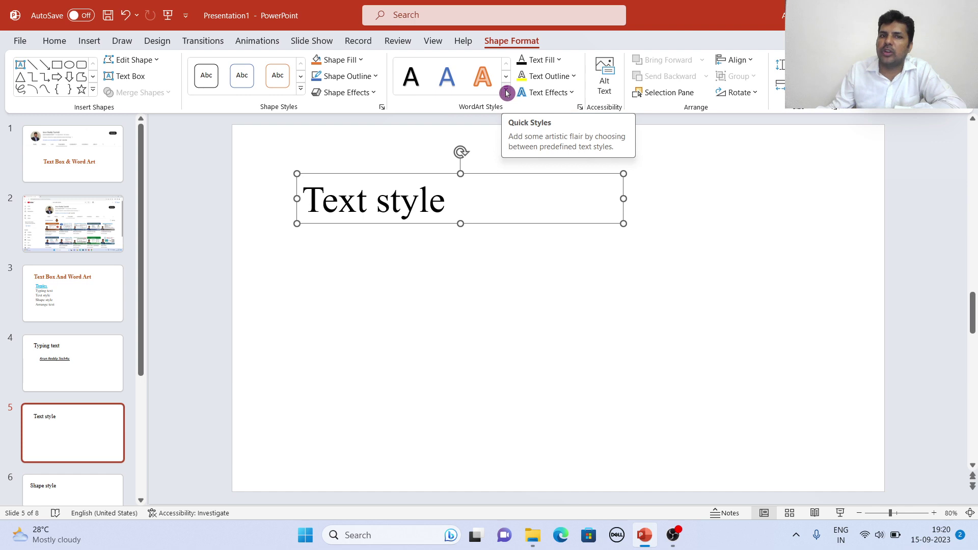
left_click(507, 92)
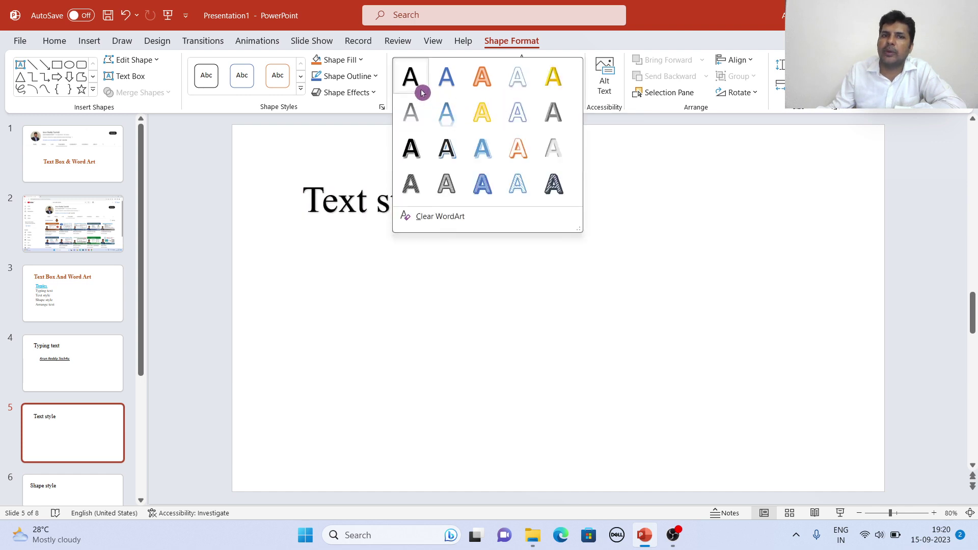
left_click(482, 87)
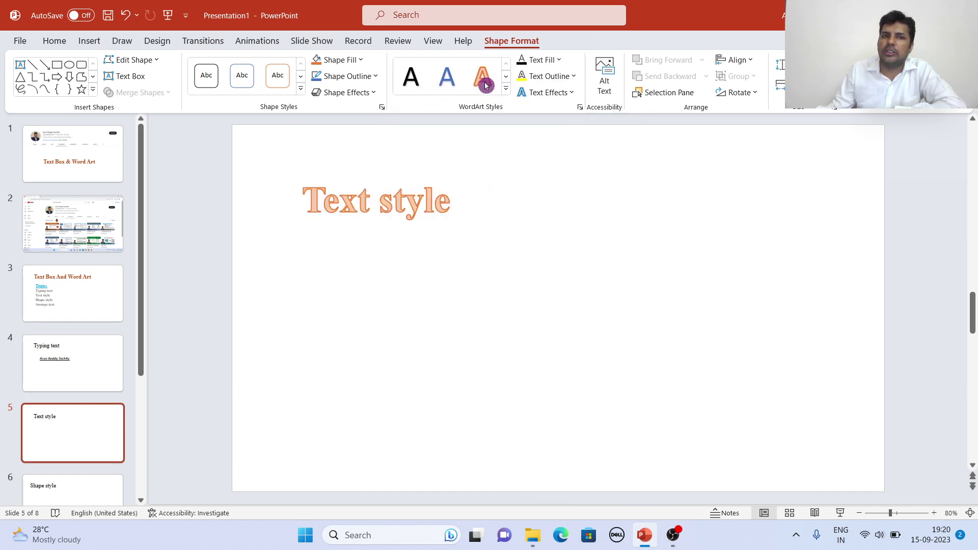
left_click(512, 94)
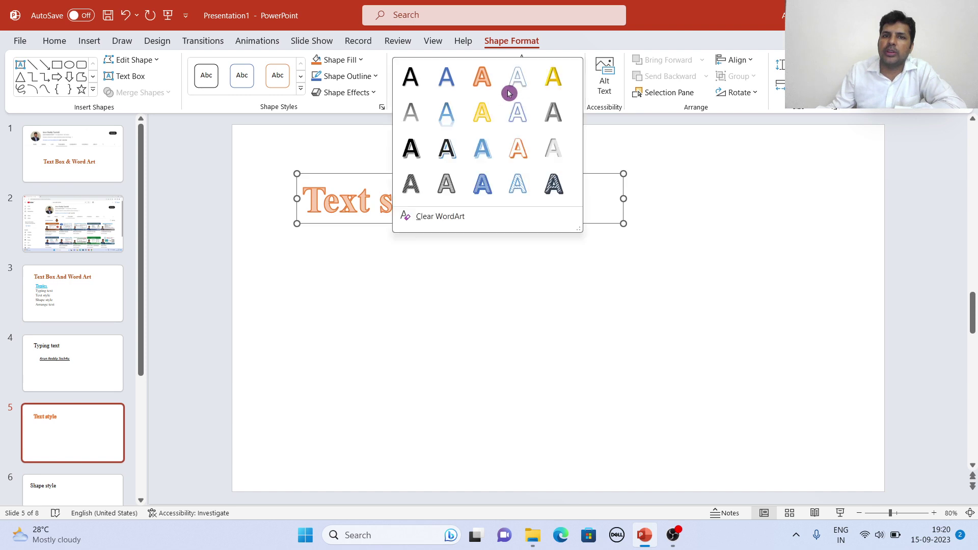
left_click(516, 178)
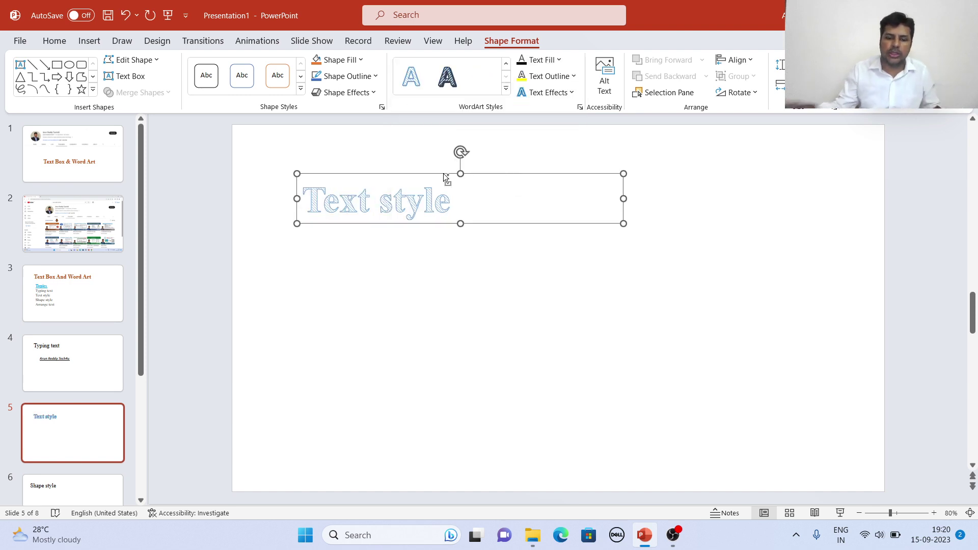
key("ctrl+]")
key("ctrl+]")
key("ctrl+]")
key("ctrl+]")
key("ctrl+]")
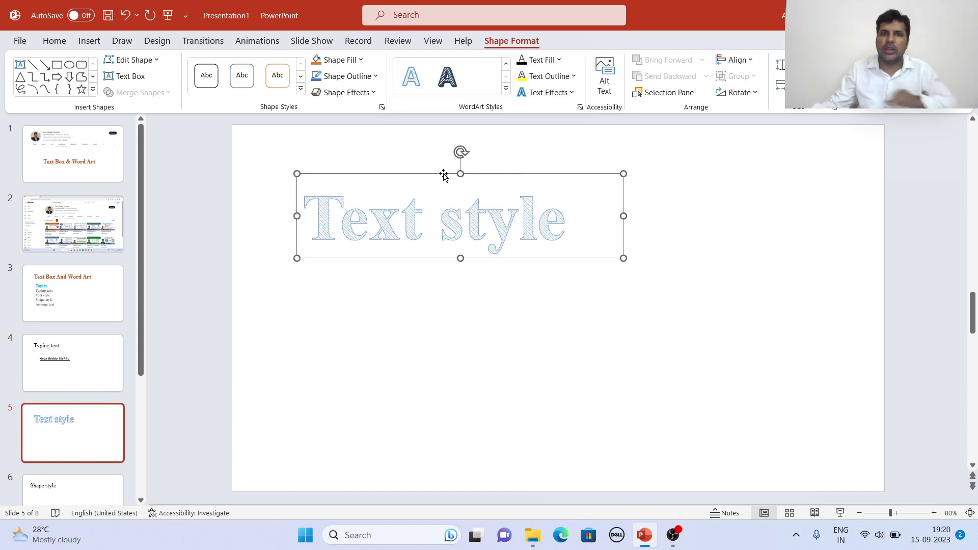
Step: Reapply orange-outline WordArt, then Clear WordArt so the title returns to plain black text
left_click(567, 278)
left_click(516, 216)
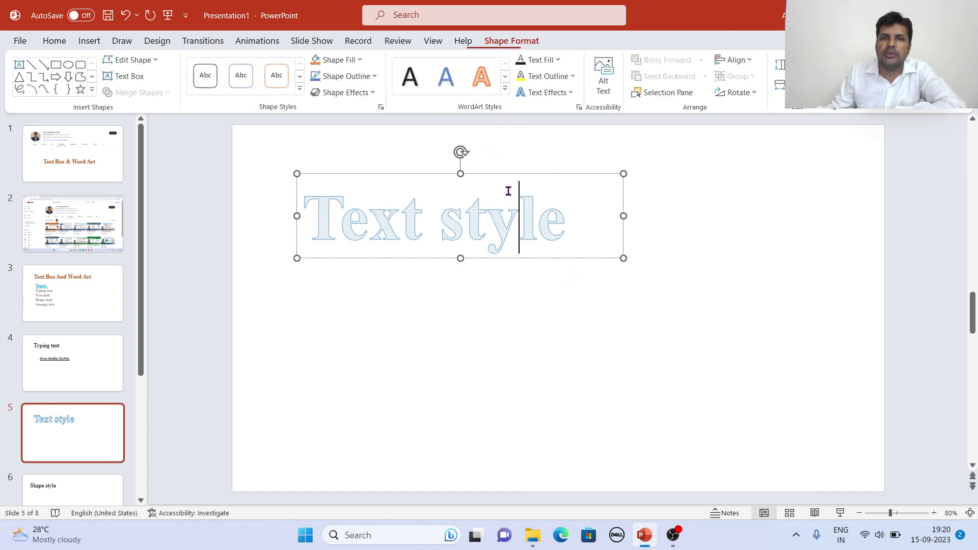
left_click(507, 91)
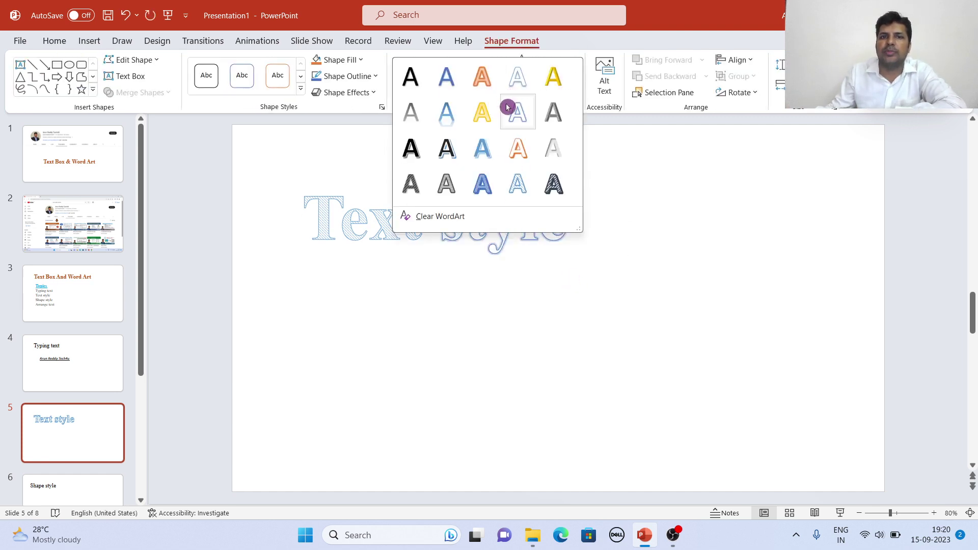
left_click(520, 153)
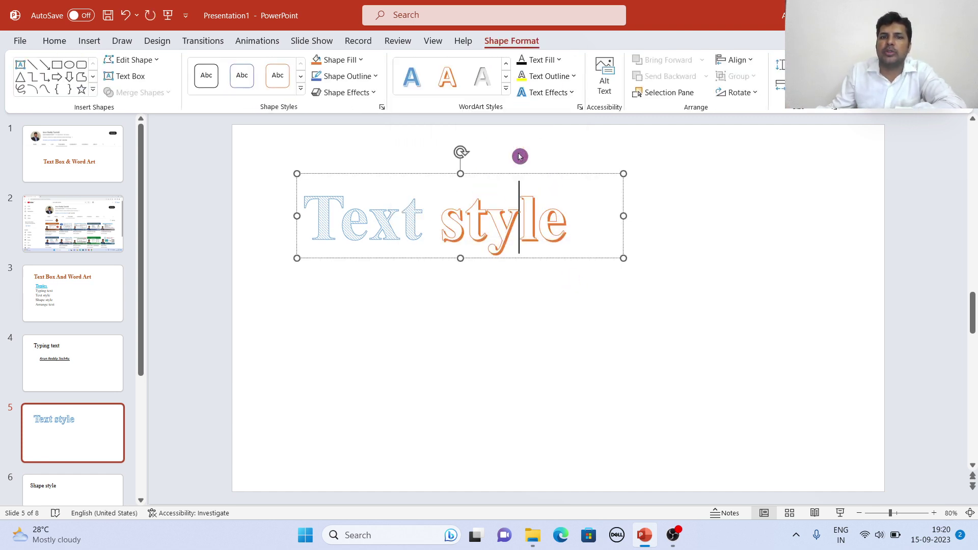
left_click(506, 92)
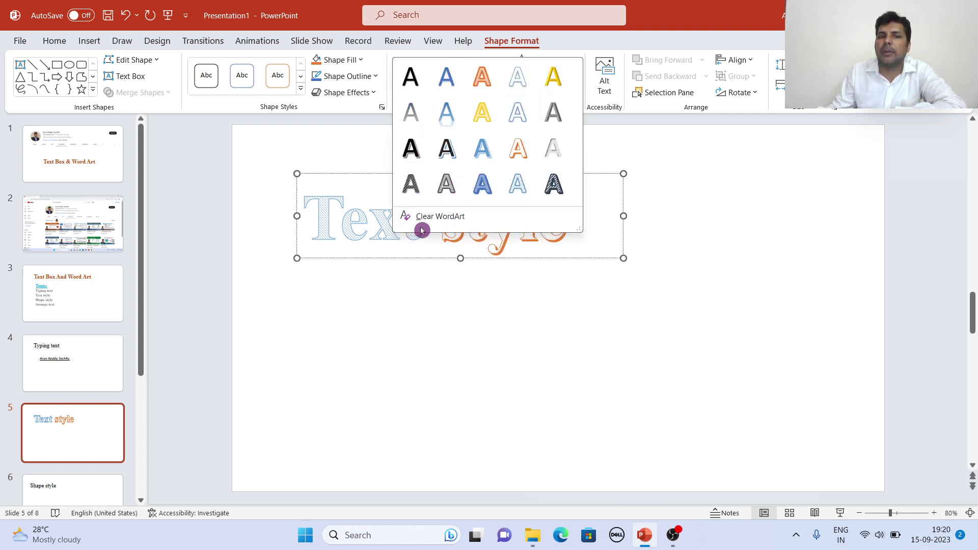
left_click(447, 221)
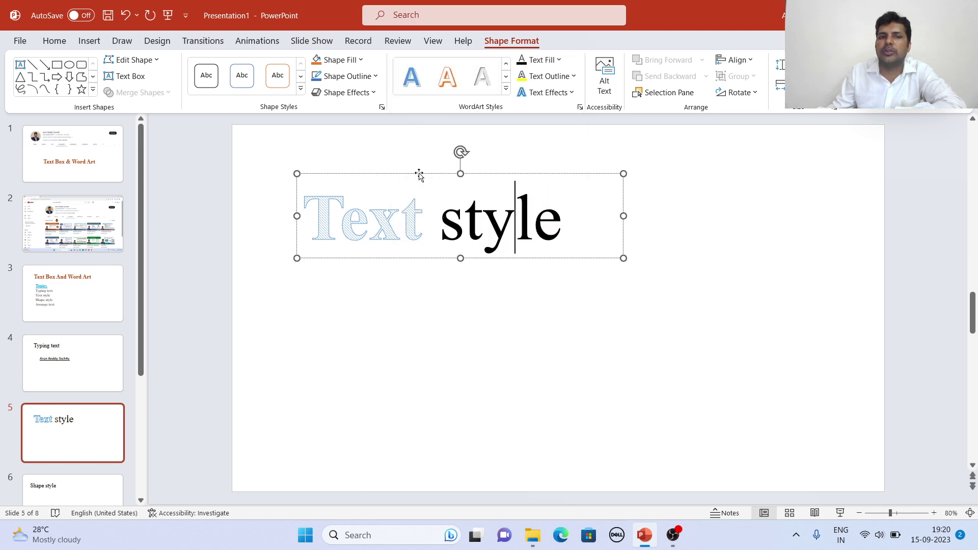
left_click(506, 88)
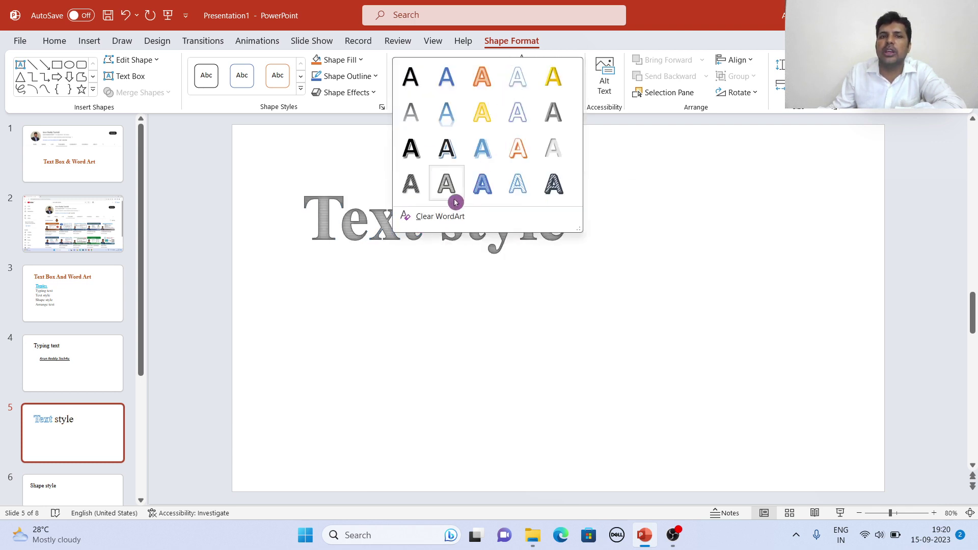
left_click(442, 213)
left_click(601, 295)
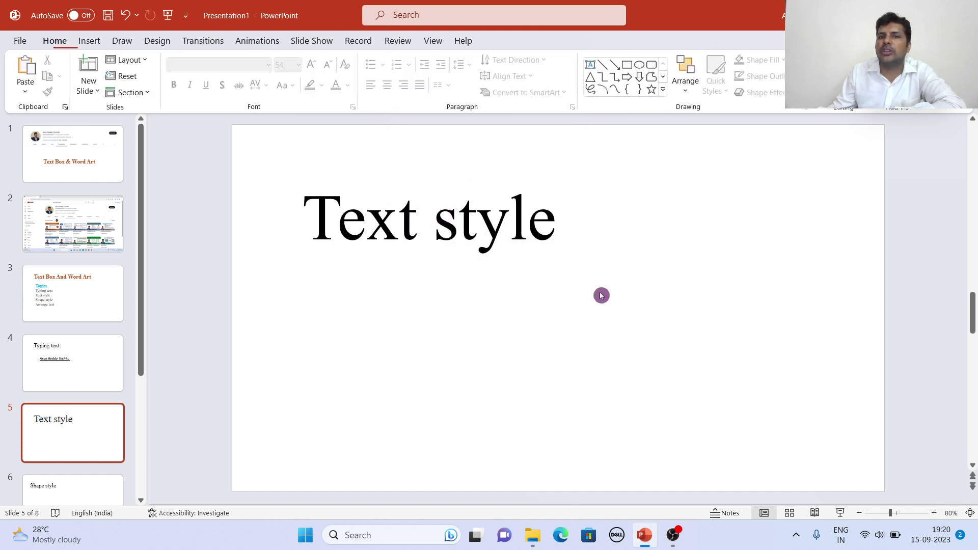
left_click(479, 235)
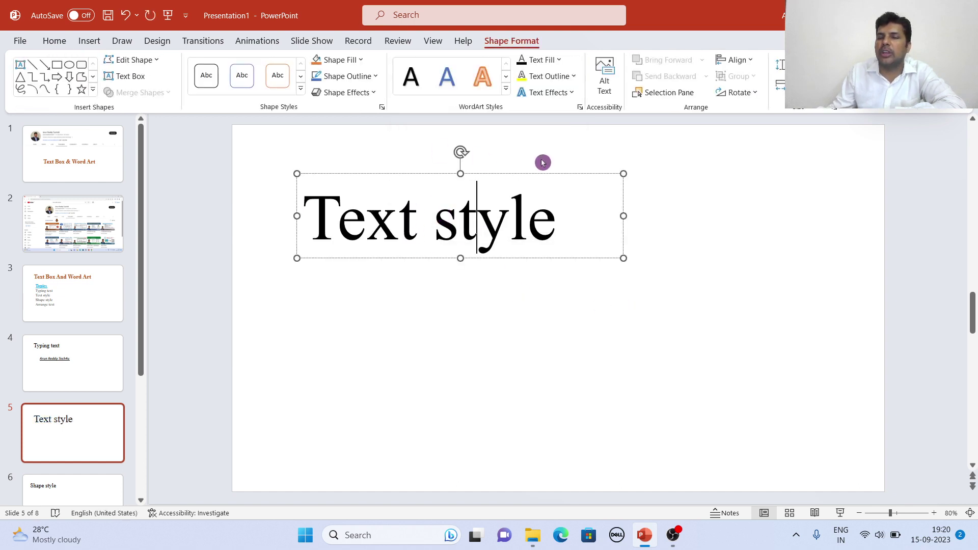
Step: Try yellow, then green, as the Text style heading's text fill
left_click(533, 171)
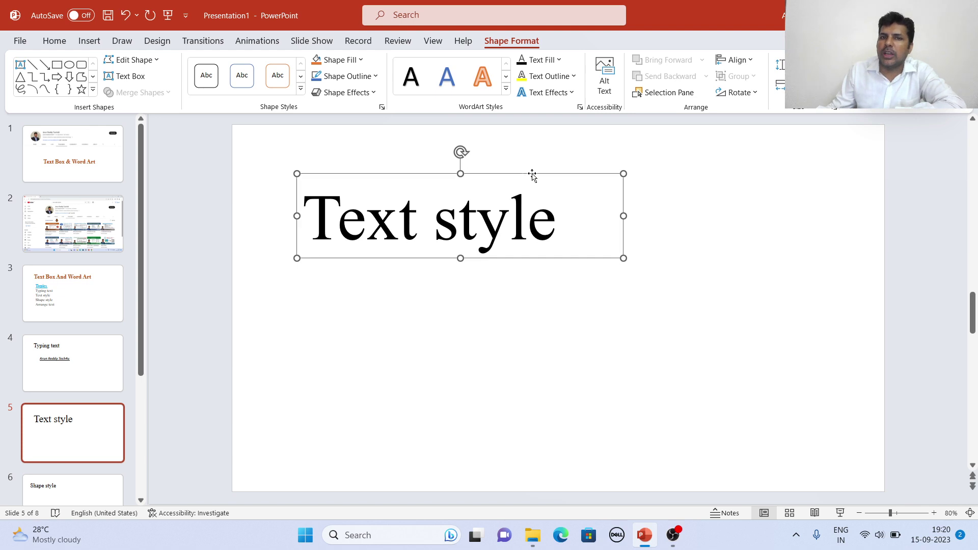
left_click(560, 60)
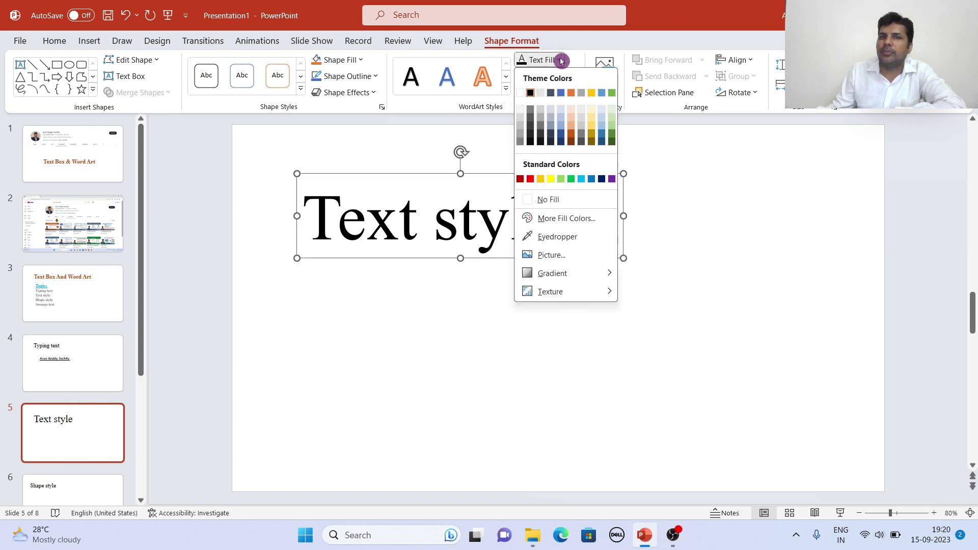
left_click(551, 182)
left_click(558, 62)
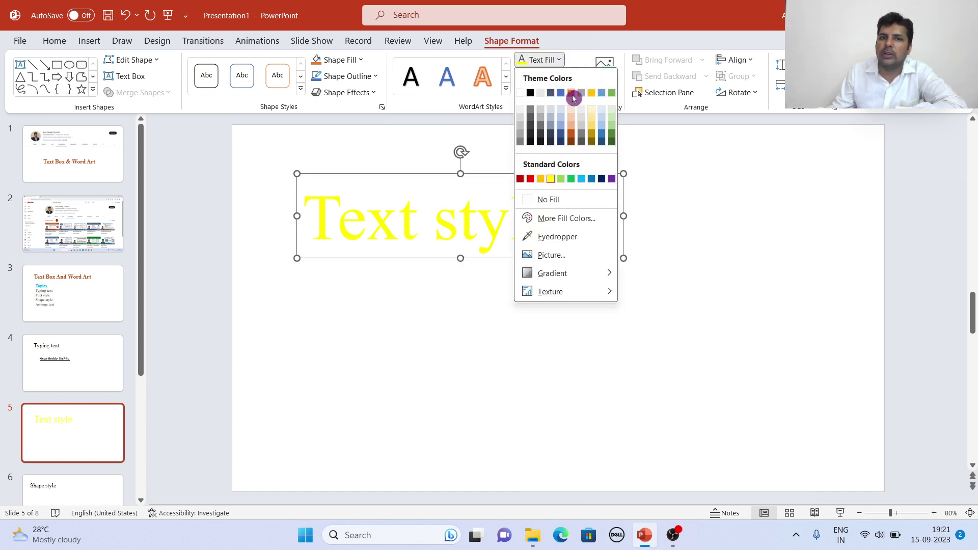
left_click(570, 182)
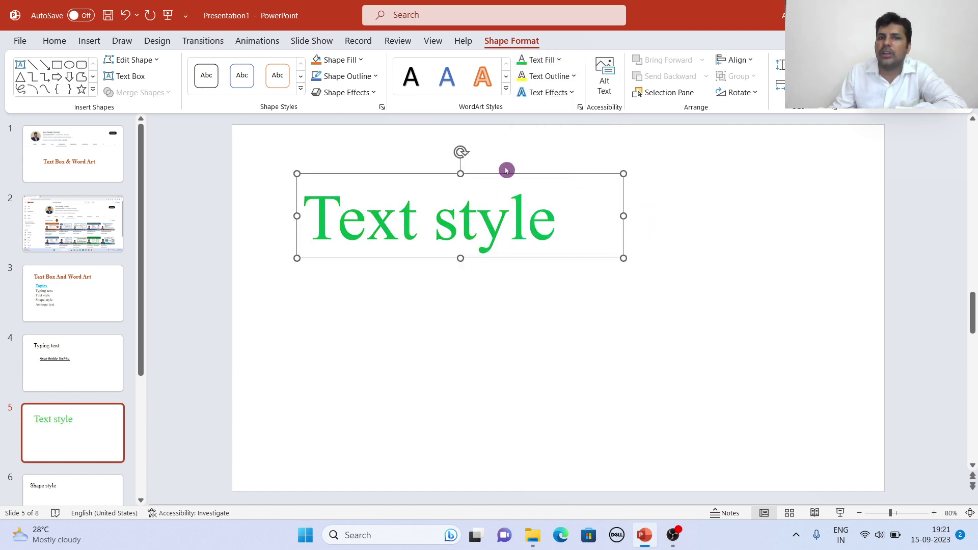
Step: Apply the Denim texture to the heading, then switch its fill back to solid green
left_click(558, 61)
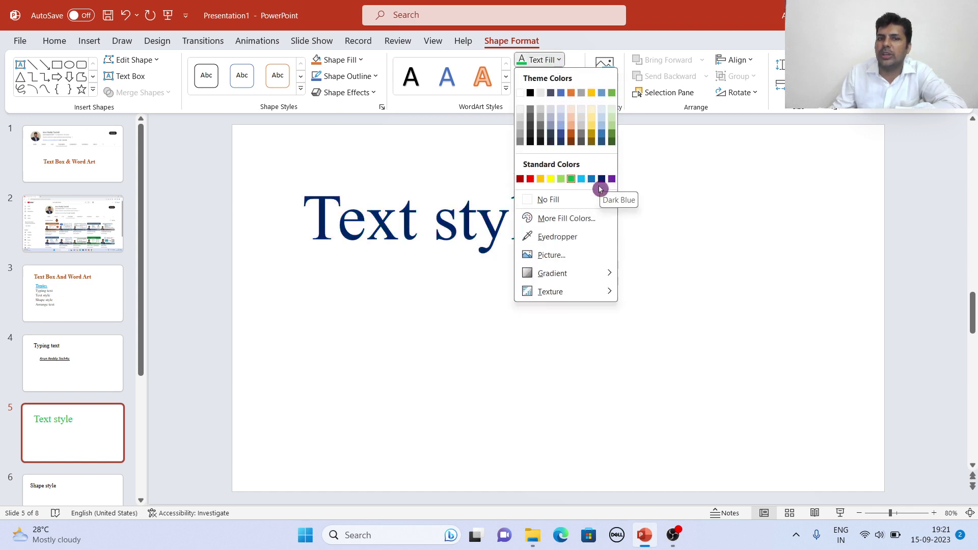
mouse_move(589, 278)
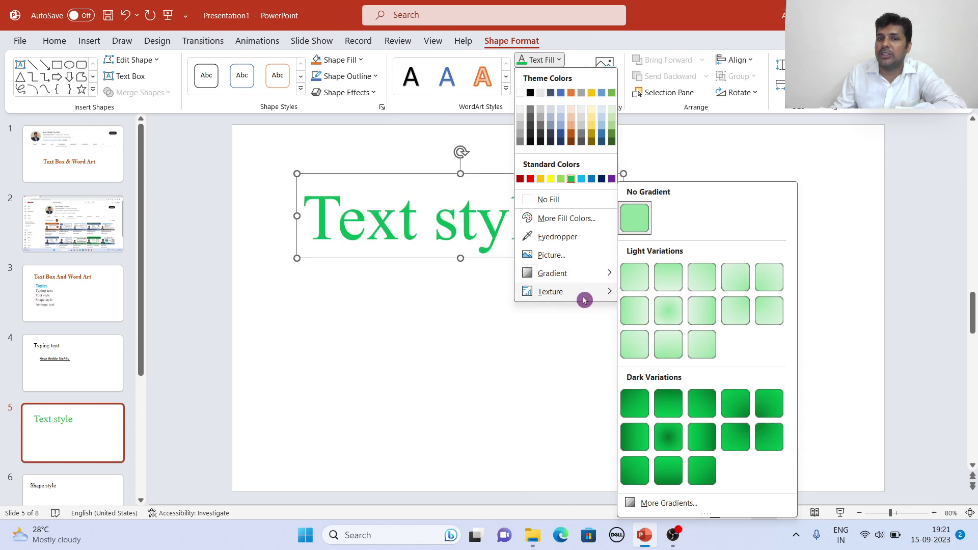
mouse_move(583, 298)
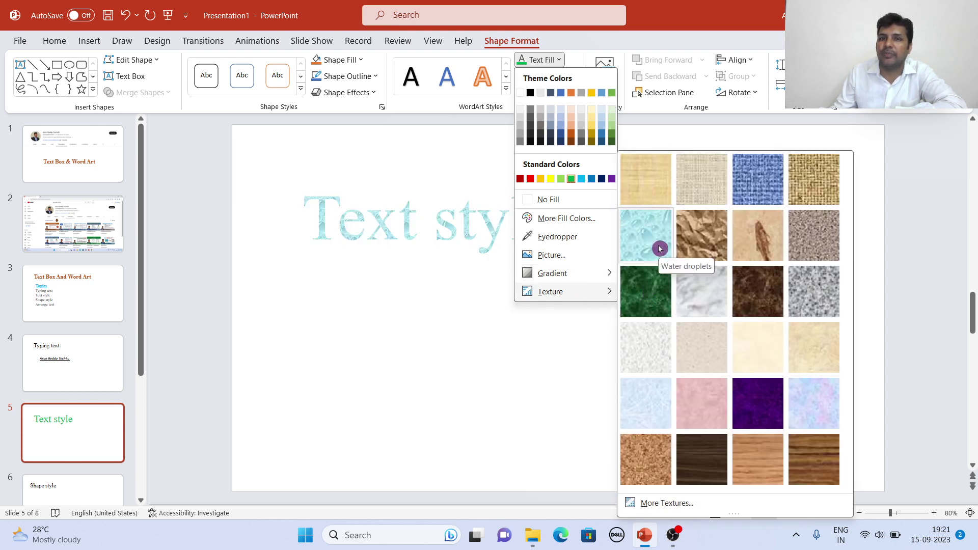
left_click(767, 191)
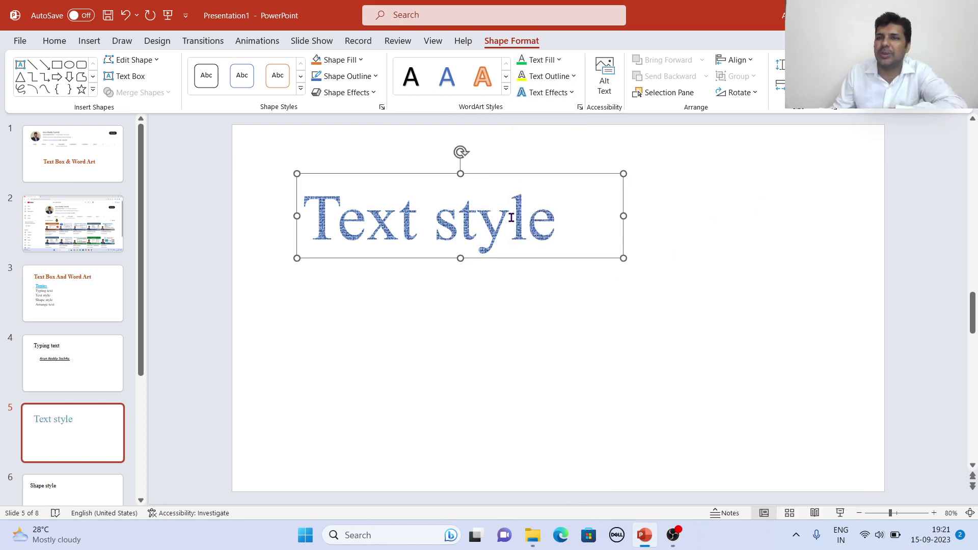
left_click(560, 60)
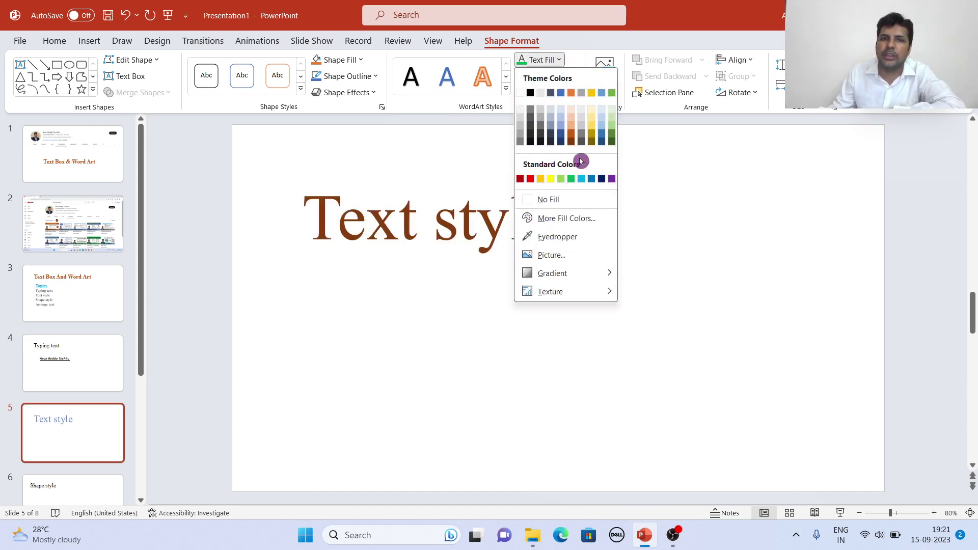
left_click(573, 180)
left_click(705, 249)
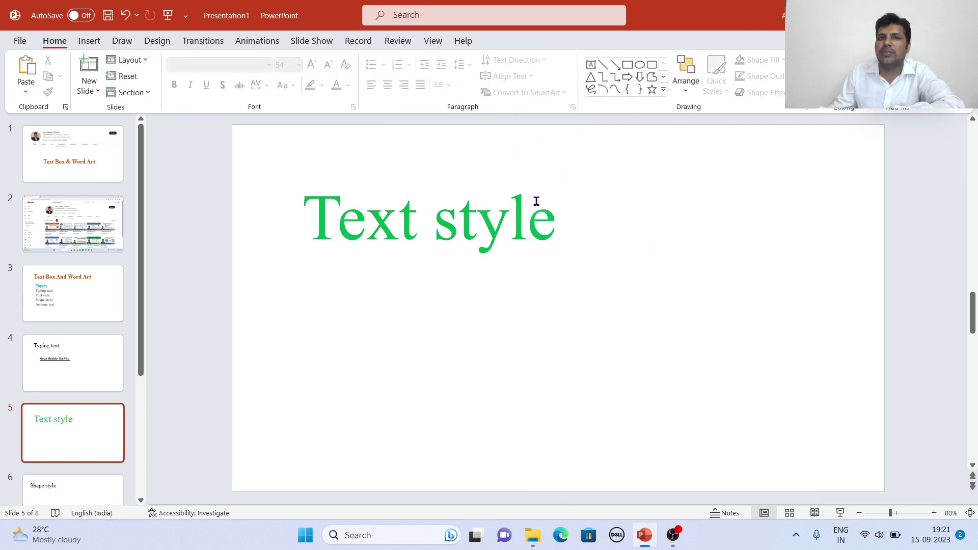
left_click(535, 204)
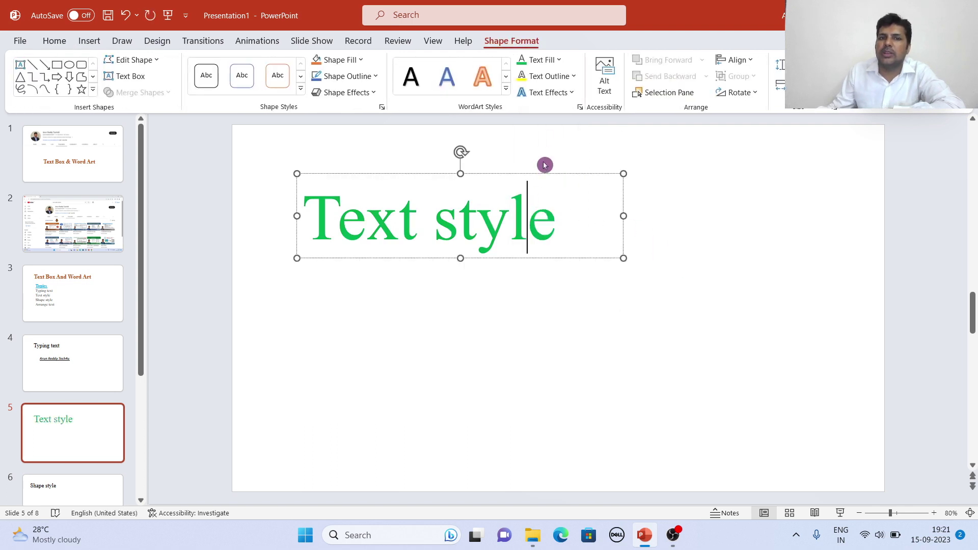
Step: Preview the Text Outline options and set the heading's outline weight to ½ pt
left_click(578, 77)
left_click(352, 236)
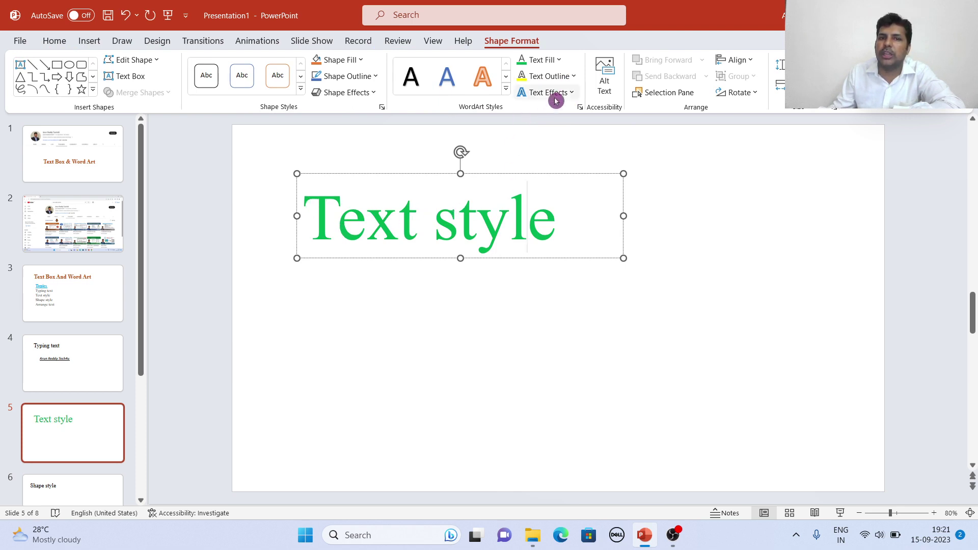
left_click(573, 78)
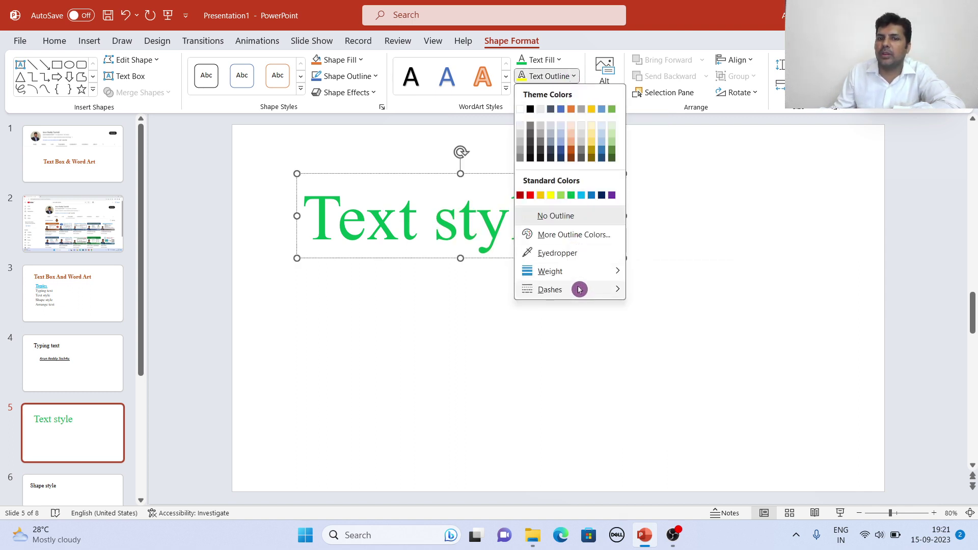
mouse_move(581, 272)
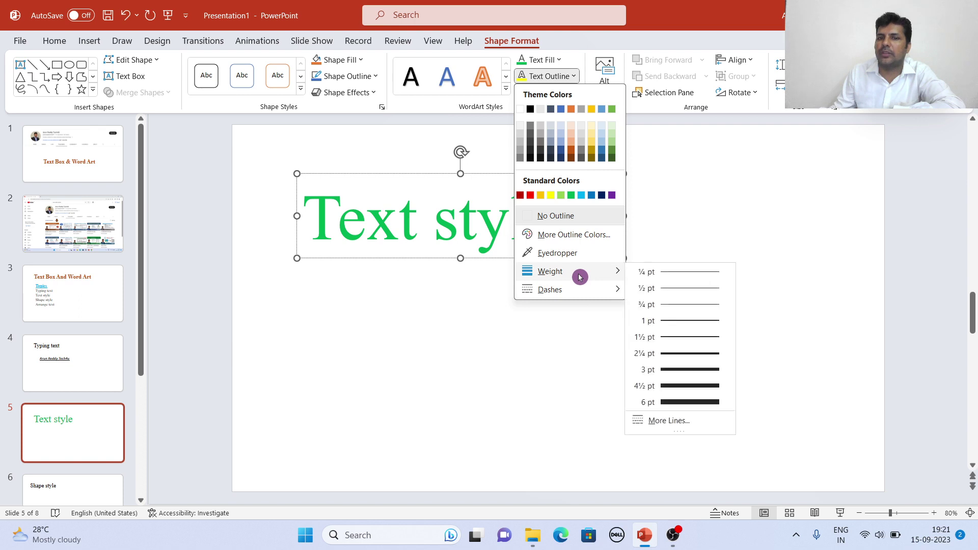
left_click(682, 287)
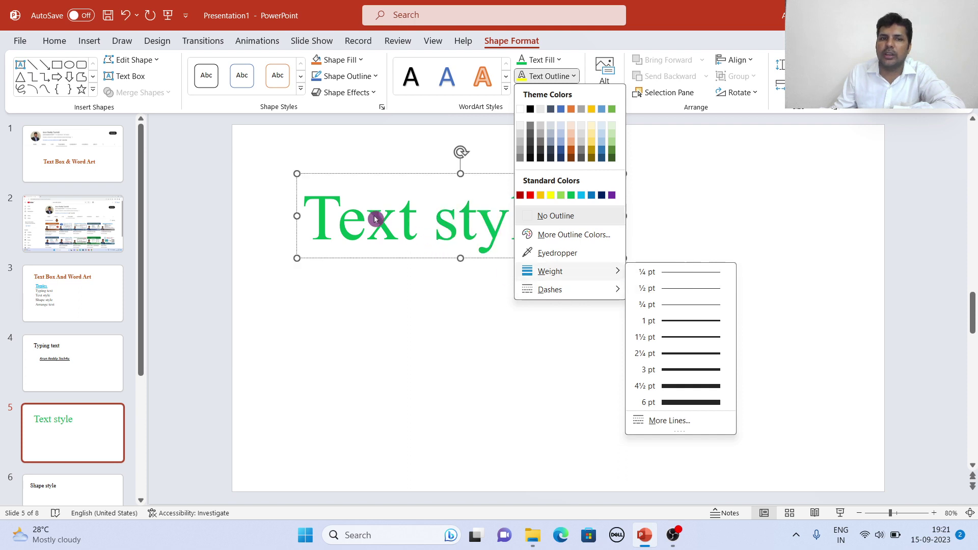
left_click(359, 174)
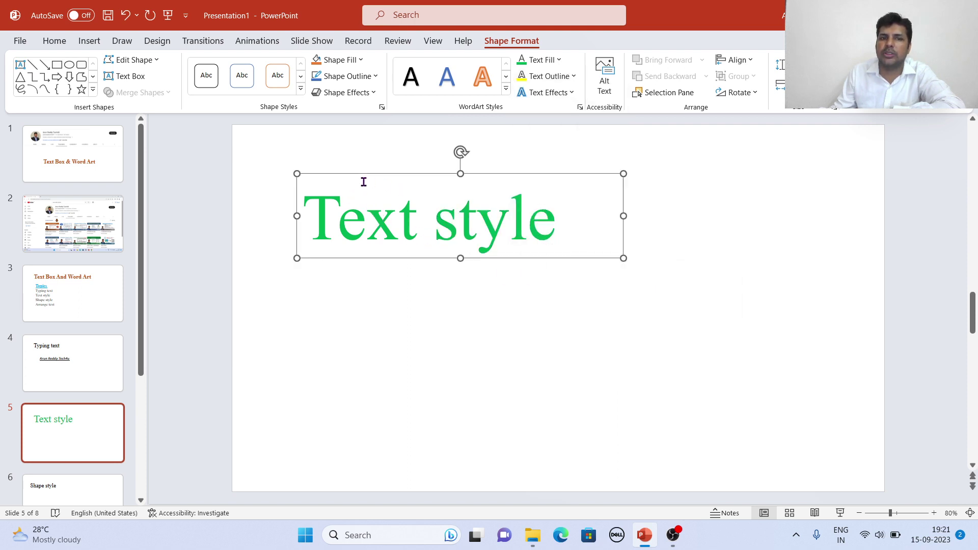
Step: Select all the Text style text and enlarge its font size with Ctrl+]
triple_click(554, 224)
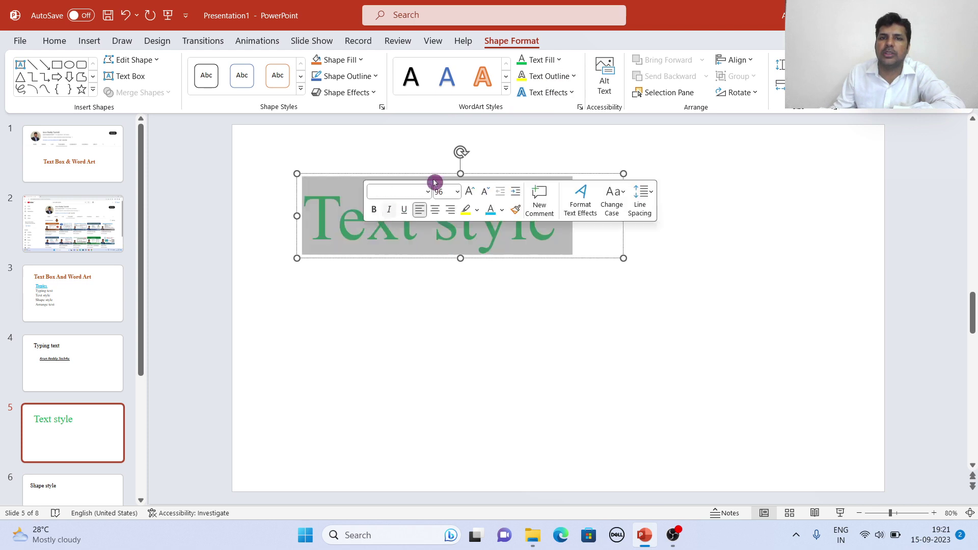
left_click(565, 76)
mouse_move(579, 269)
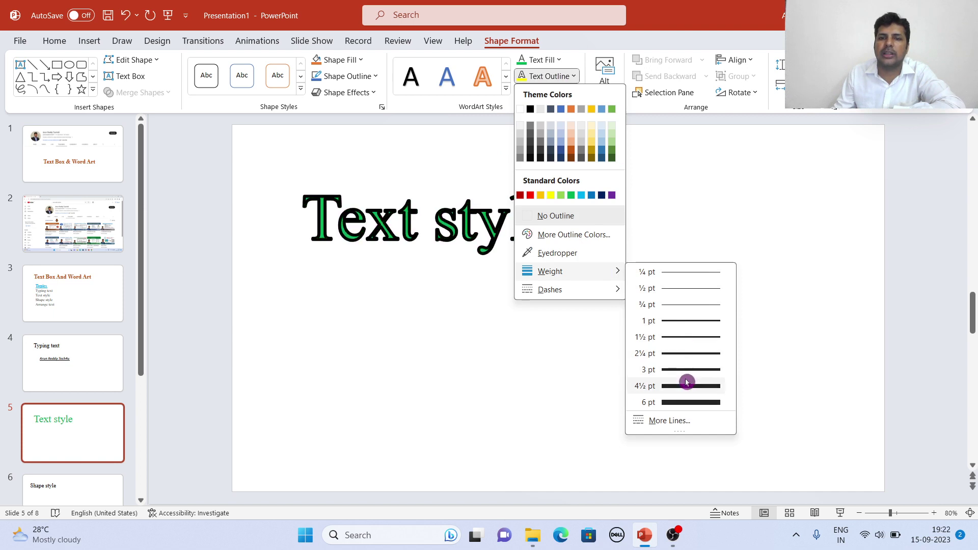
left_click(546, 351)
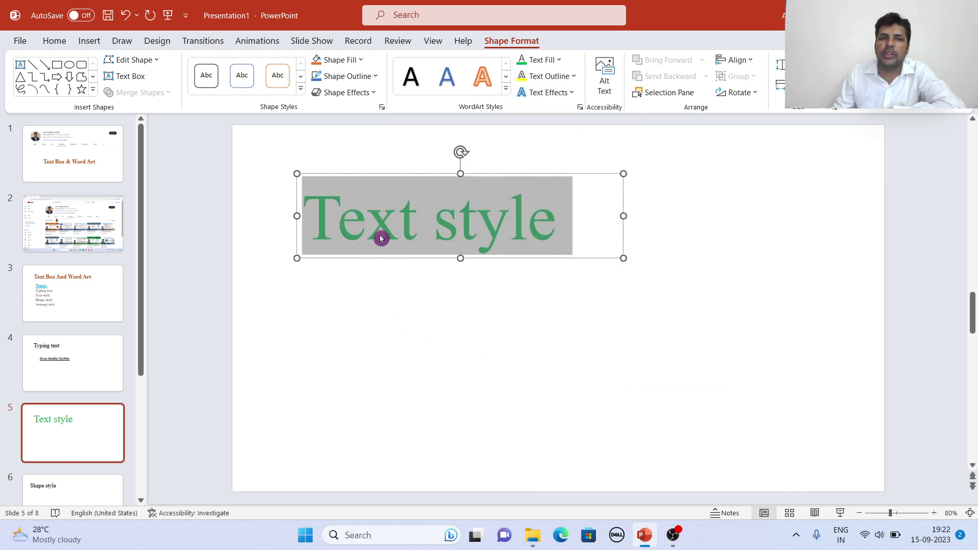
left_click(381, 174)
key("ctrl+bracketright")
key("ctrl+bracketright")
key("ctrl+bracketright")
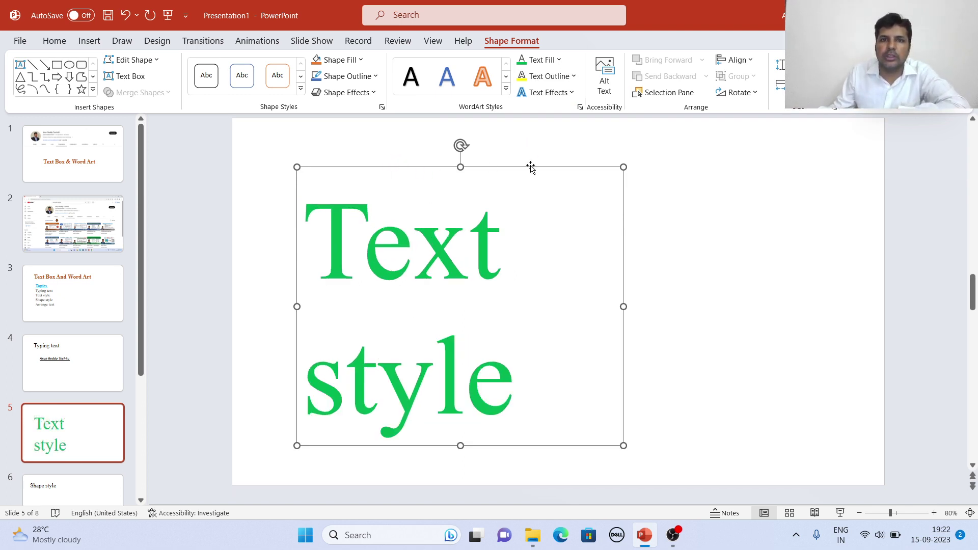
Step: Review the Text Outline weight options for the selected heading without applying any
left_click_drag(525, 392, 321, 262)
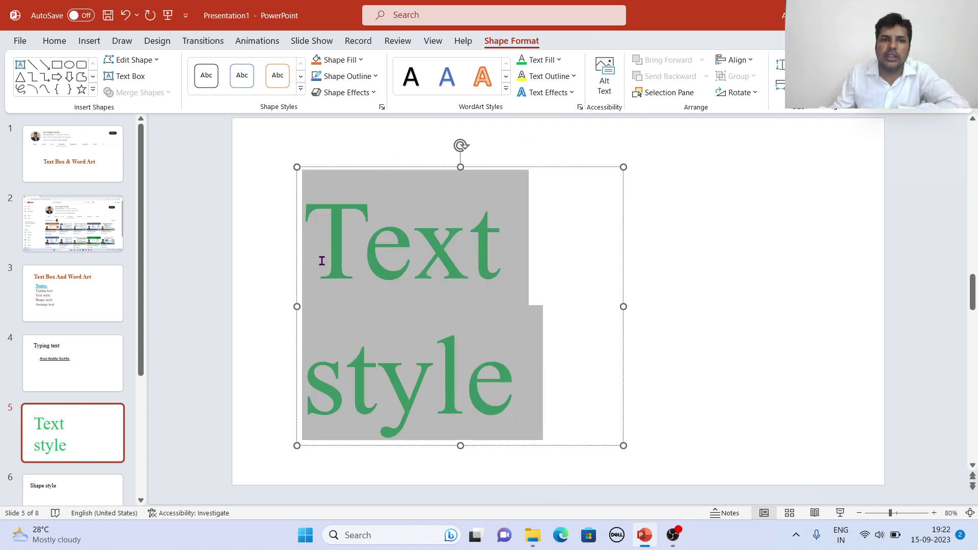
left_click(567, 77)
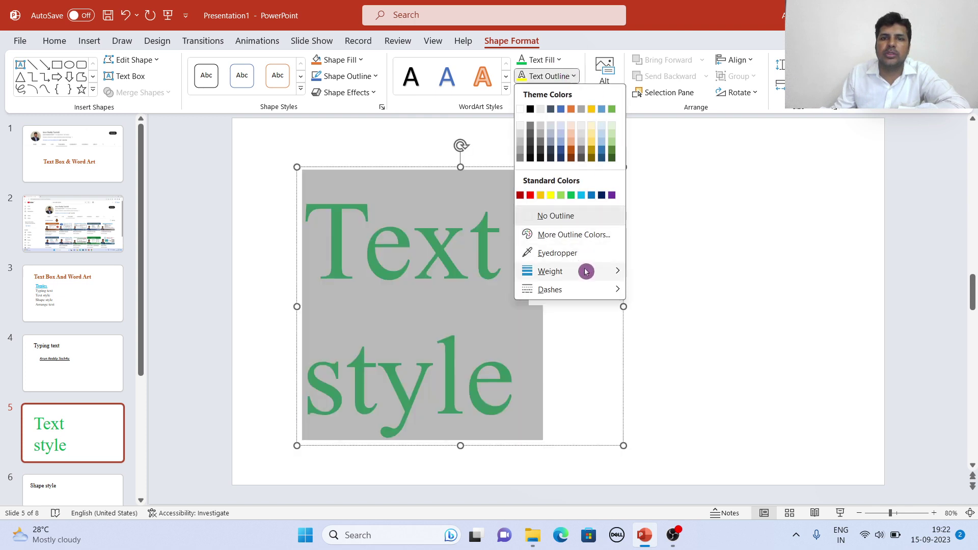
mouse_move(617, 271)
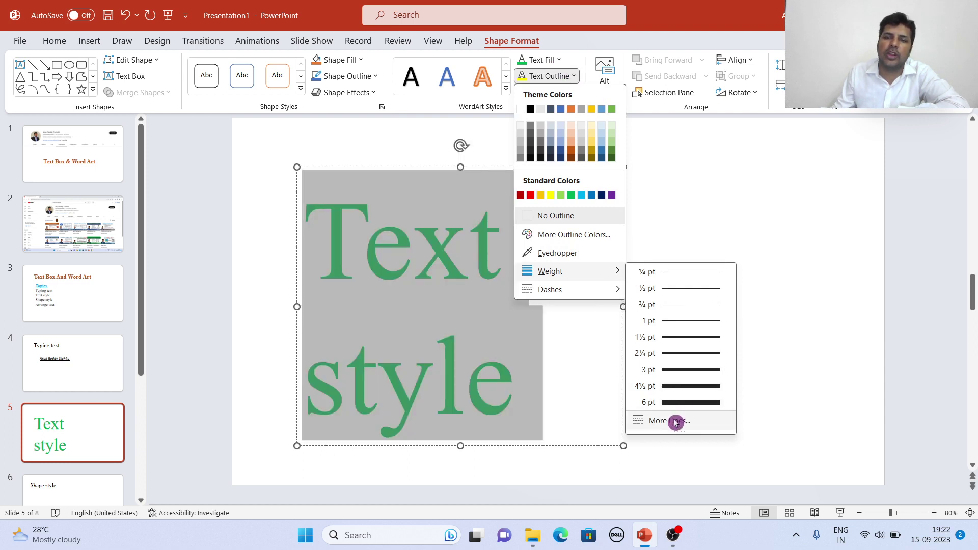
mouse_move(595, 294)
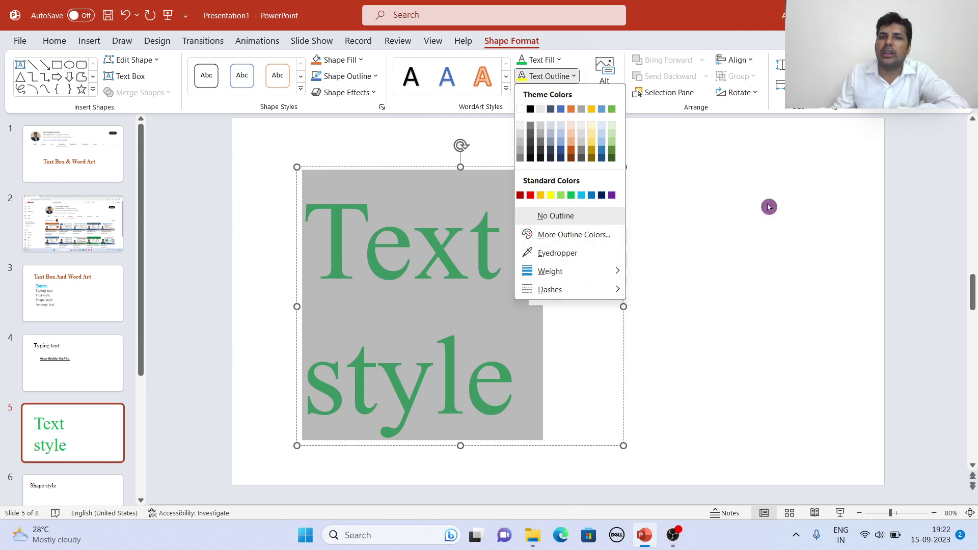
left_click(760, 265)
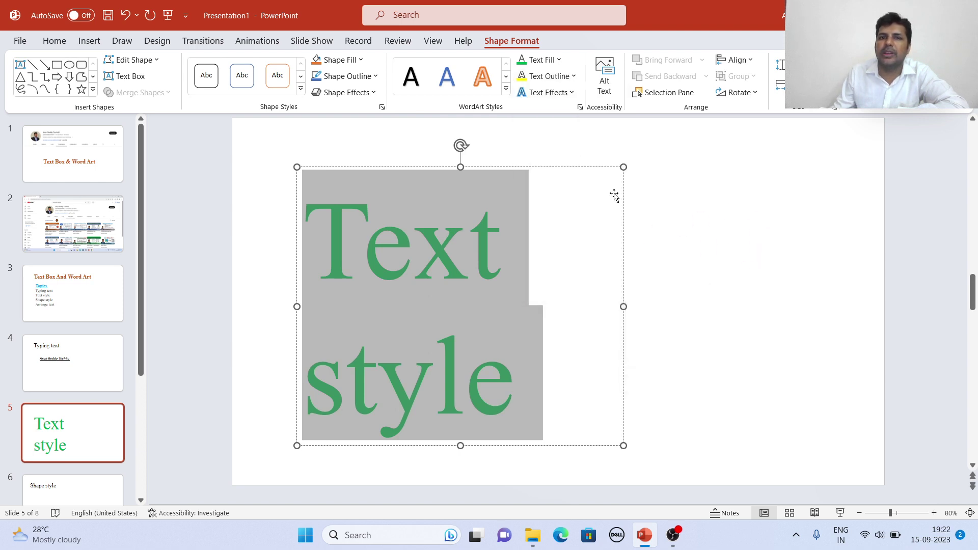
Step: Widen the text box to the right so 'Text style' fits on one line
left_click(515, 253)
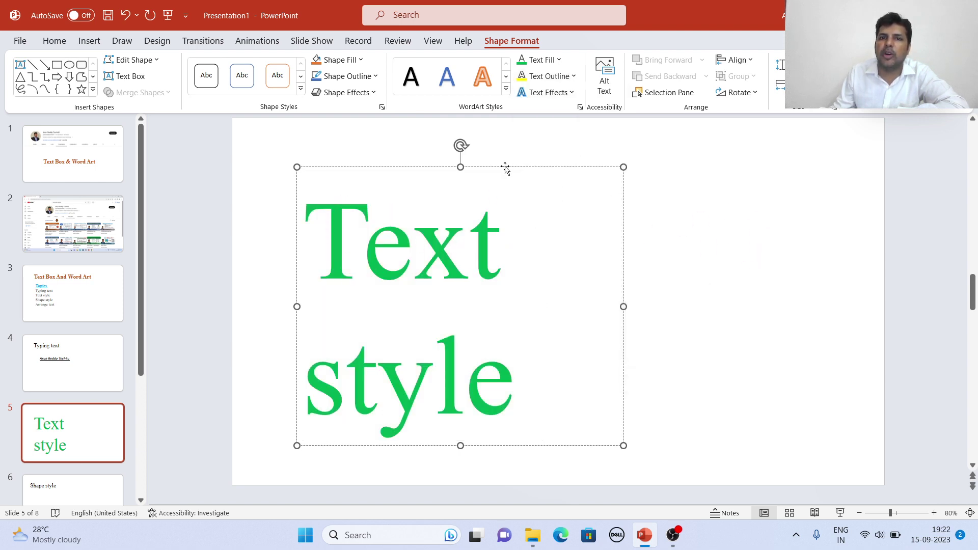
left_click(573, 78)
left_click(668, 248)
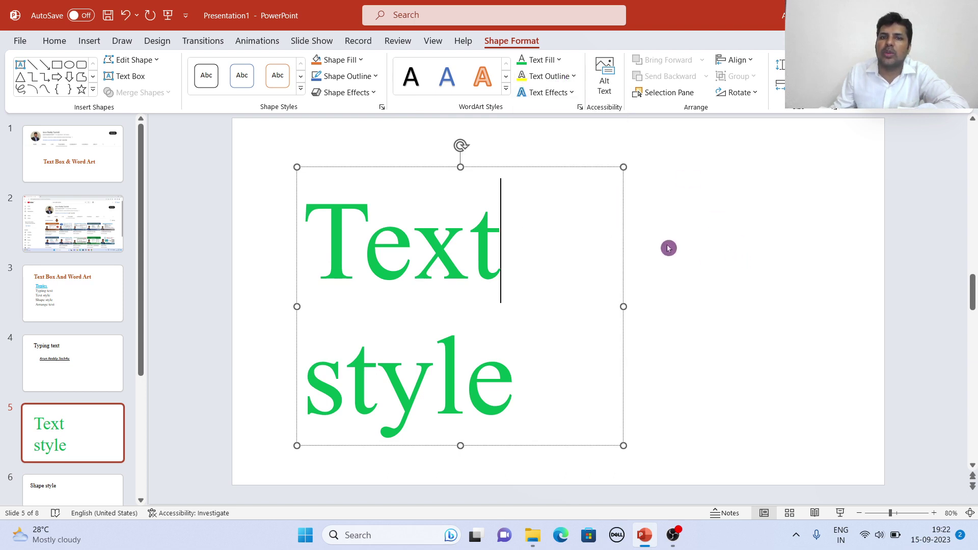
left_click(456, 250)
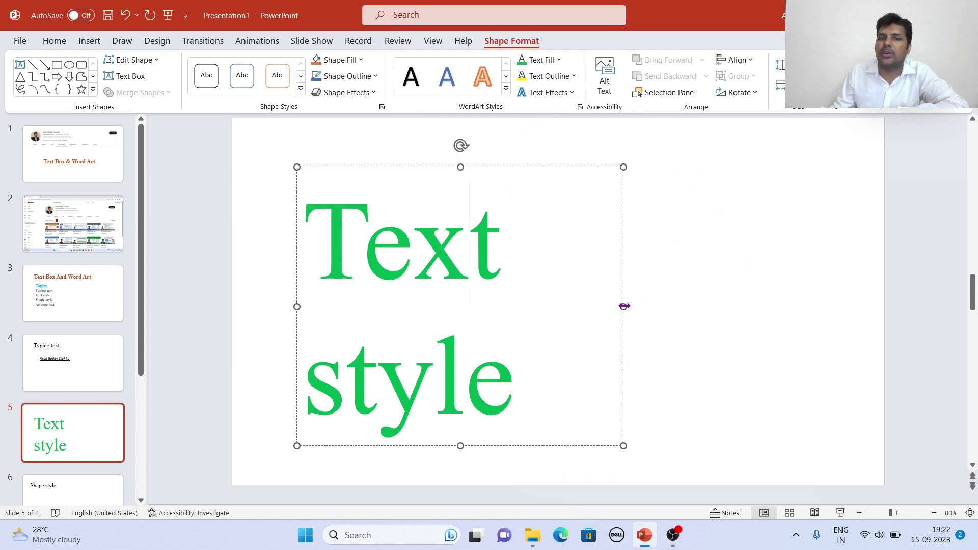
left_click_drag(624, 306, 773, 278)
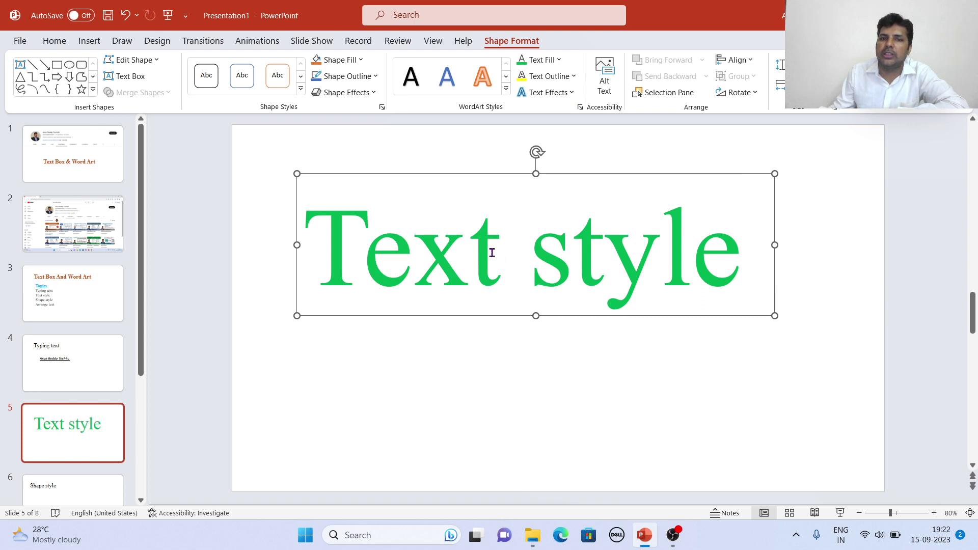
Step: Apply an outer shadow preset to the Text style heading
left_click(573, 93)
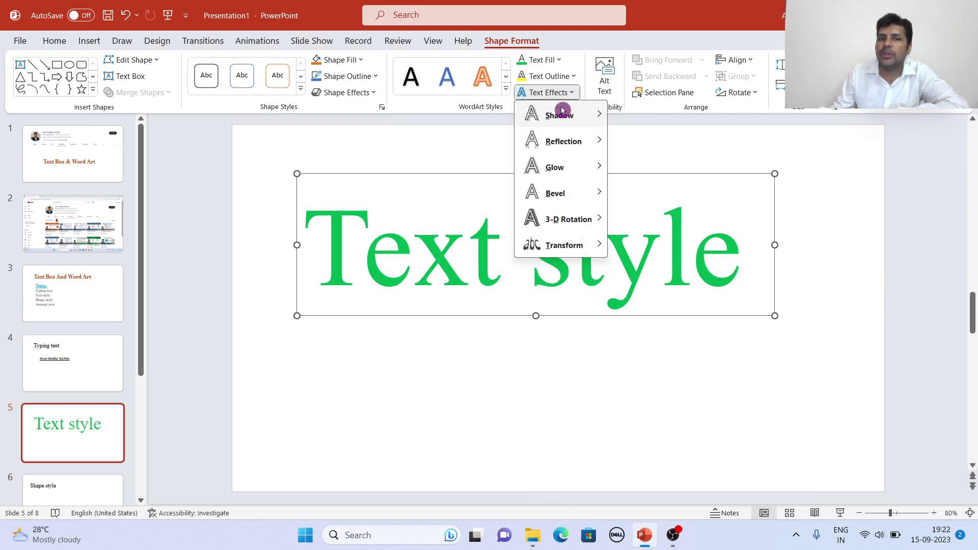
mouse_move(557, 121)
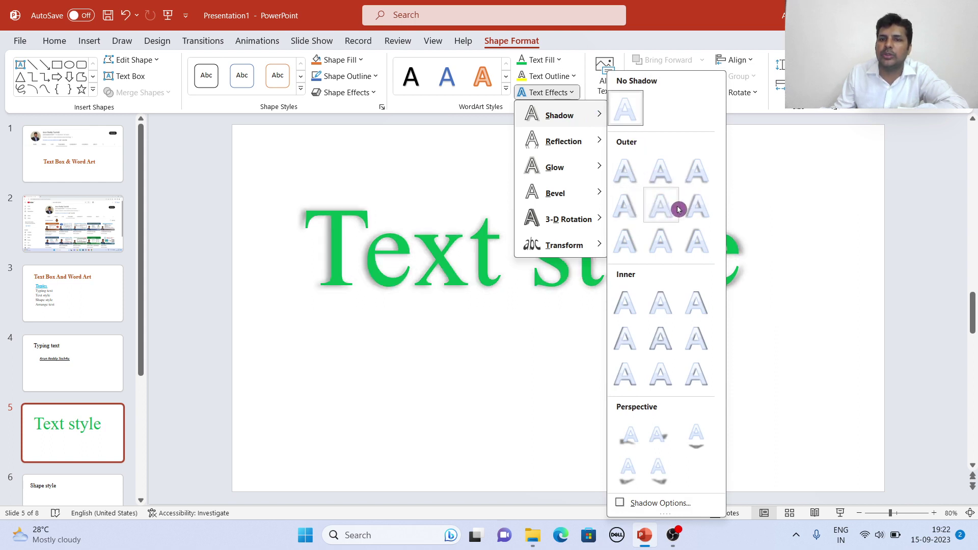
left_click(694, 179)
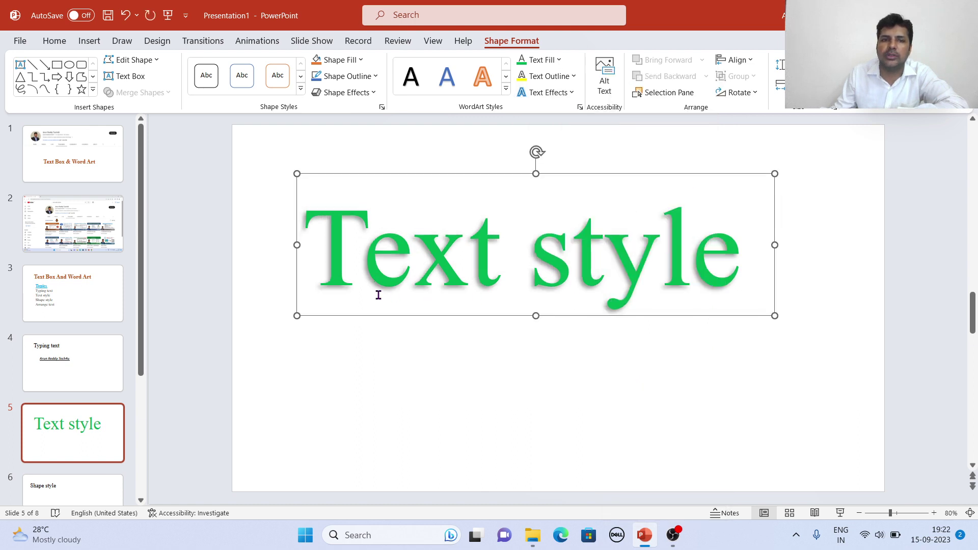
Step: Add a full reflection beneath the heading and browse the Glow variations
left_click(570, 93)
mouse_move(561, 147)
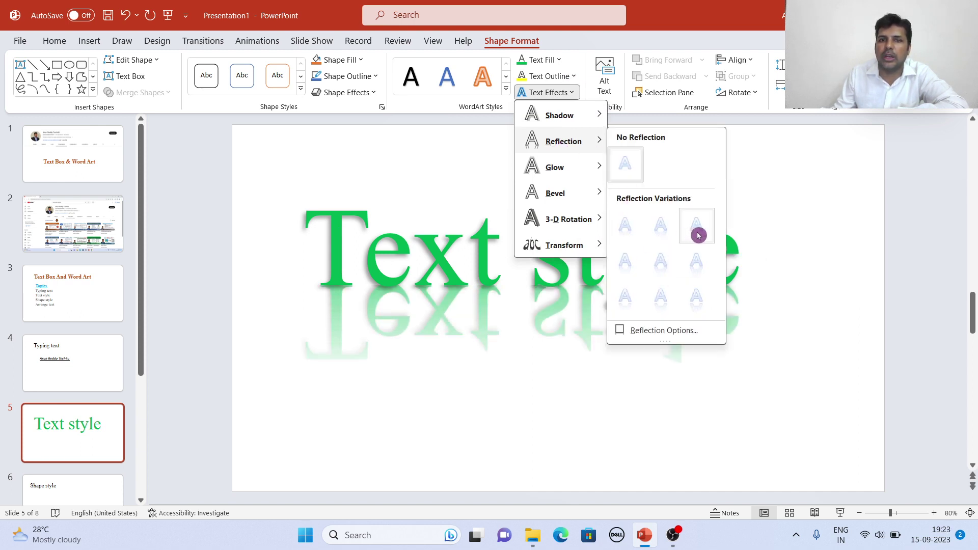
left_click(661, 263)
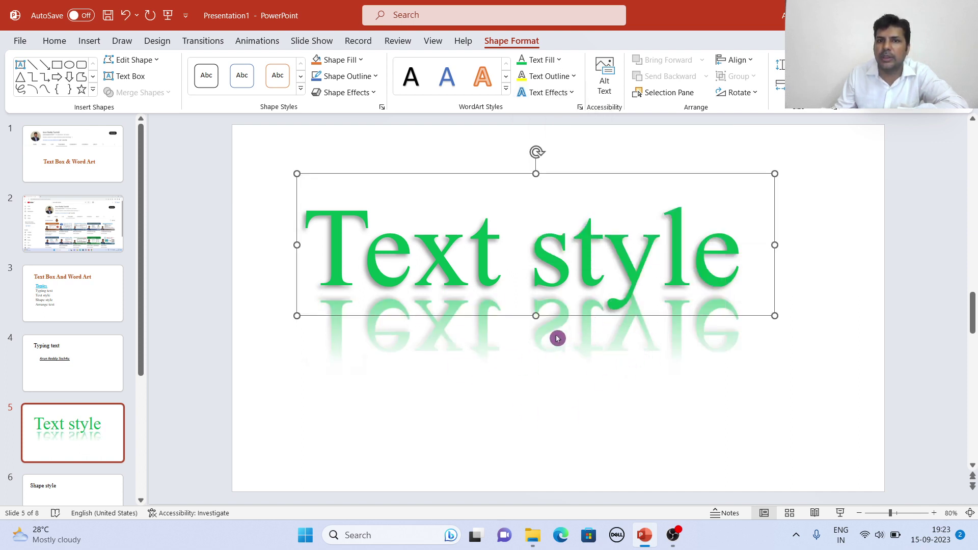
left_click(574, 94)
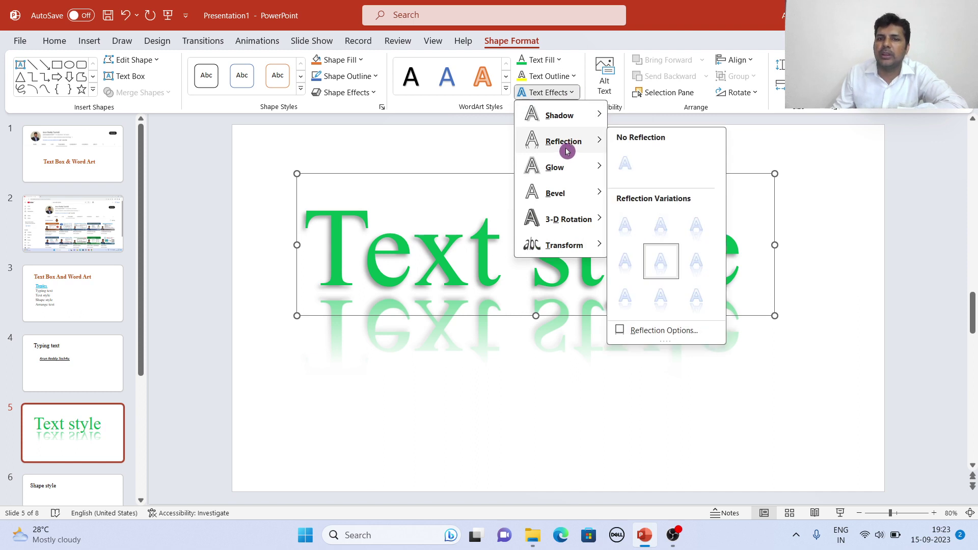
mouse_move(559, 174)
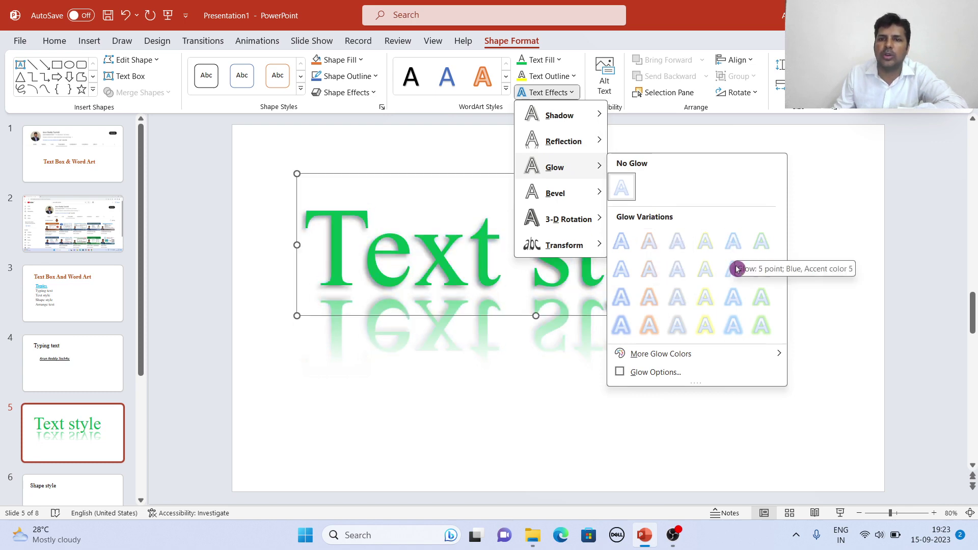
left_click(705, 269)
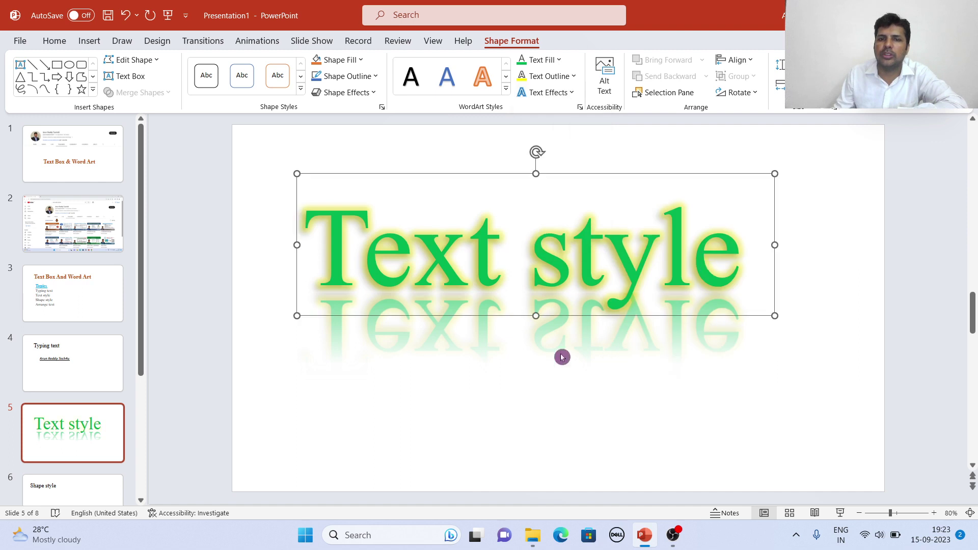
left_click(571, 92)
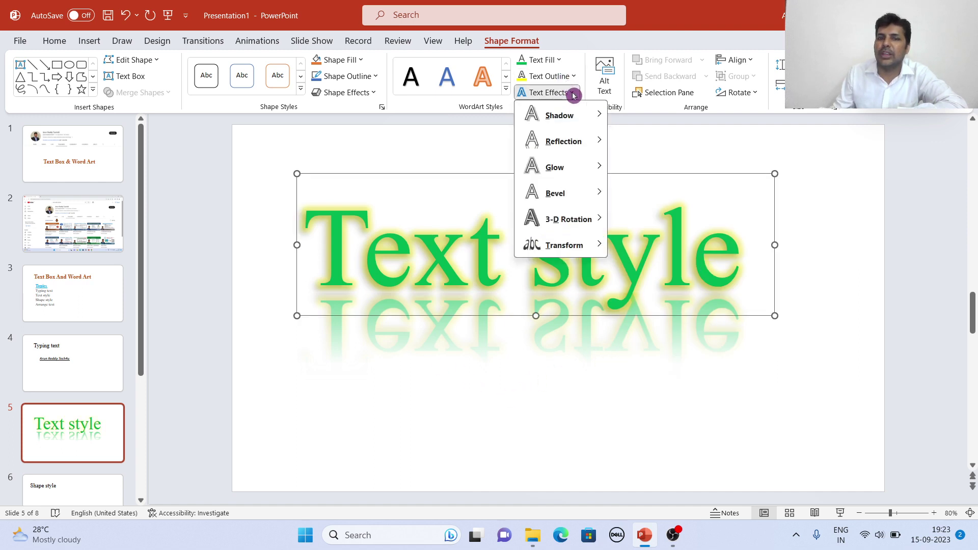
mouse_move(561, 197)
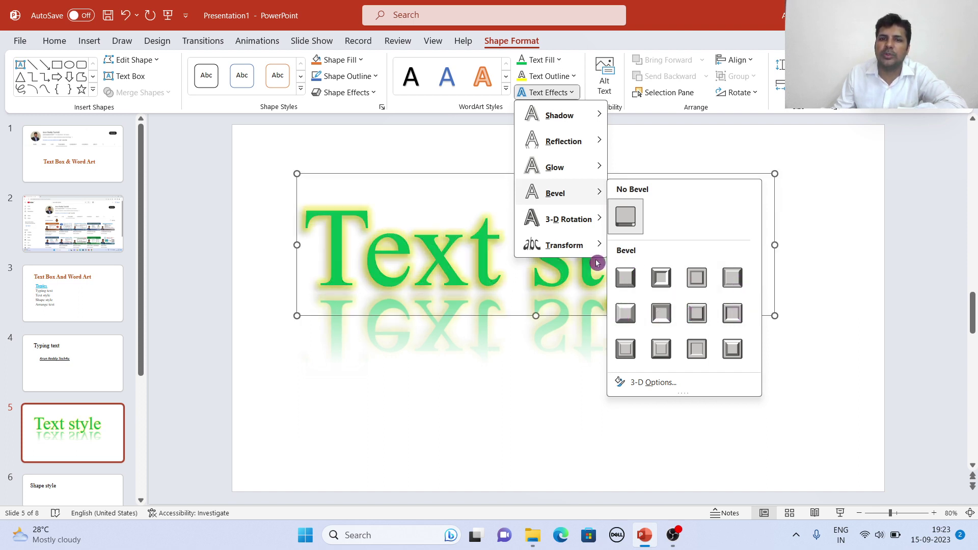
mouse_move(571, 223)
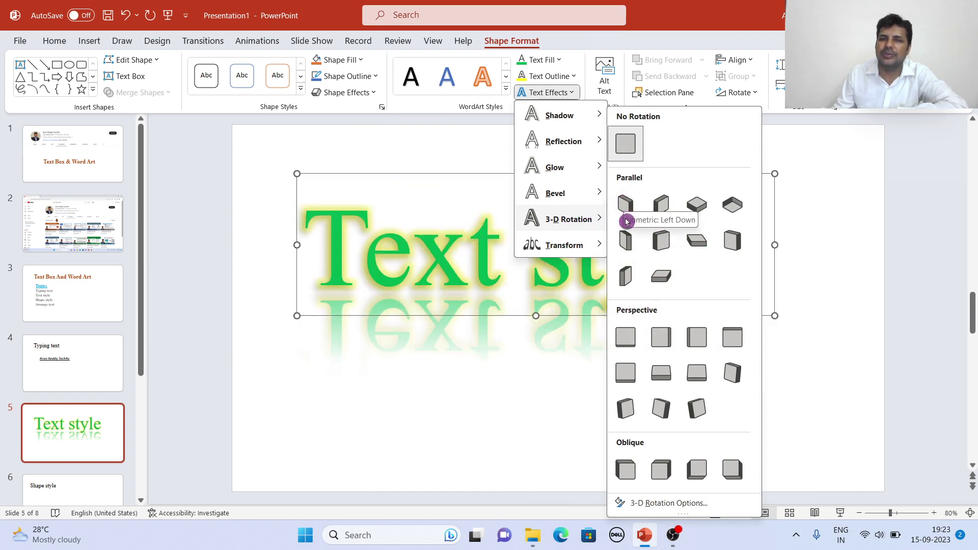
left_click(662, 276)
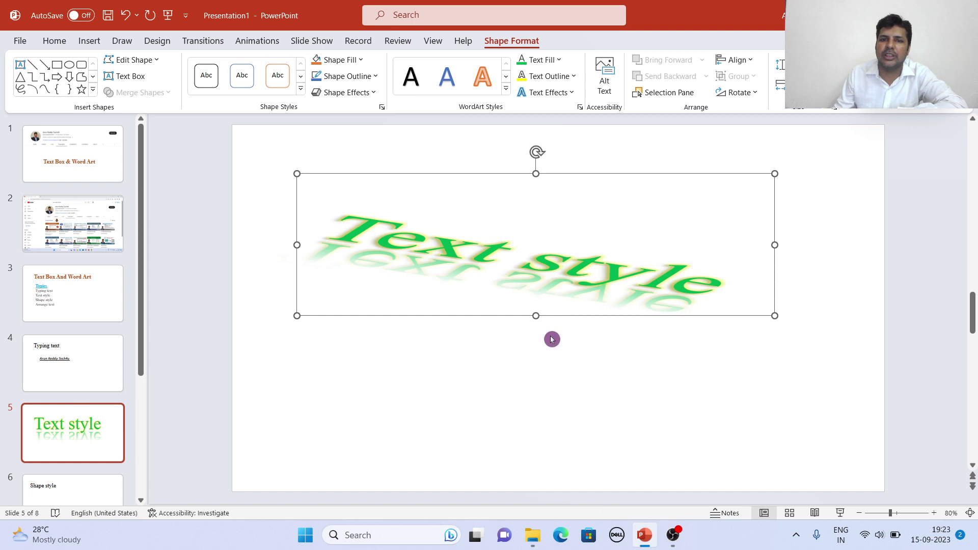
left_click(571, 92)
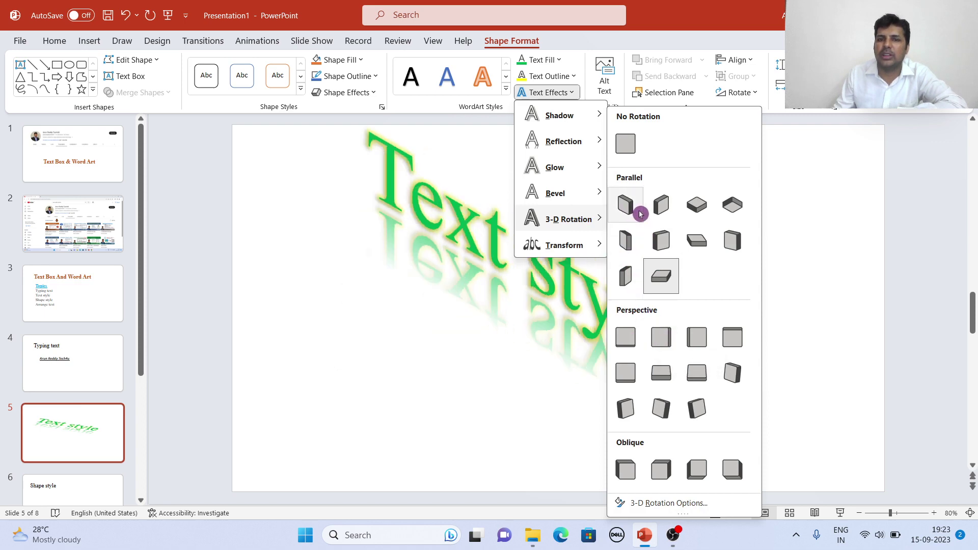
left_click(626, 144)
Step: Bend the Text style WordArt into an arch transform
left_click(577, 95)
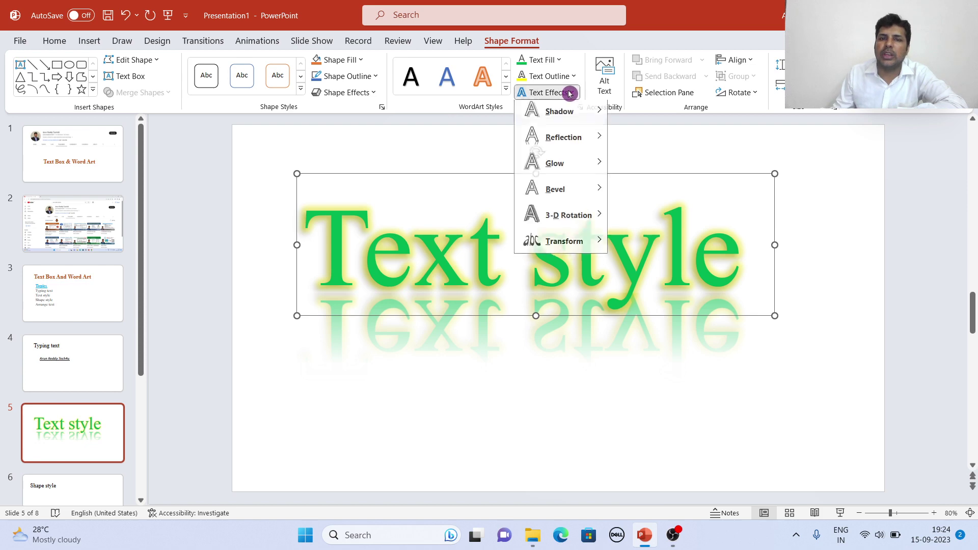
mouse_move(574, 246)
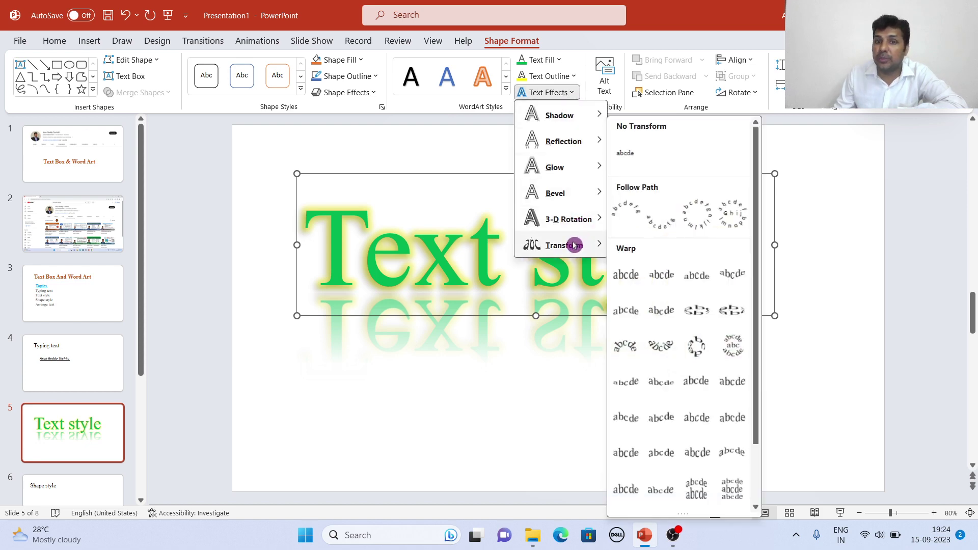
left_click(624, 218)
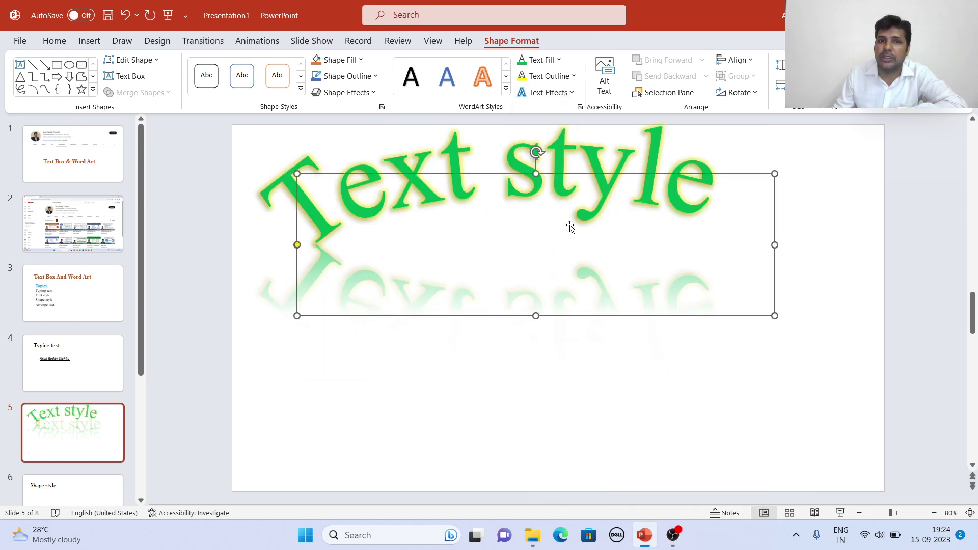
left_click(641, 391)
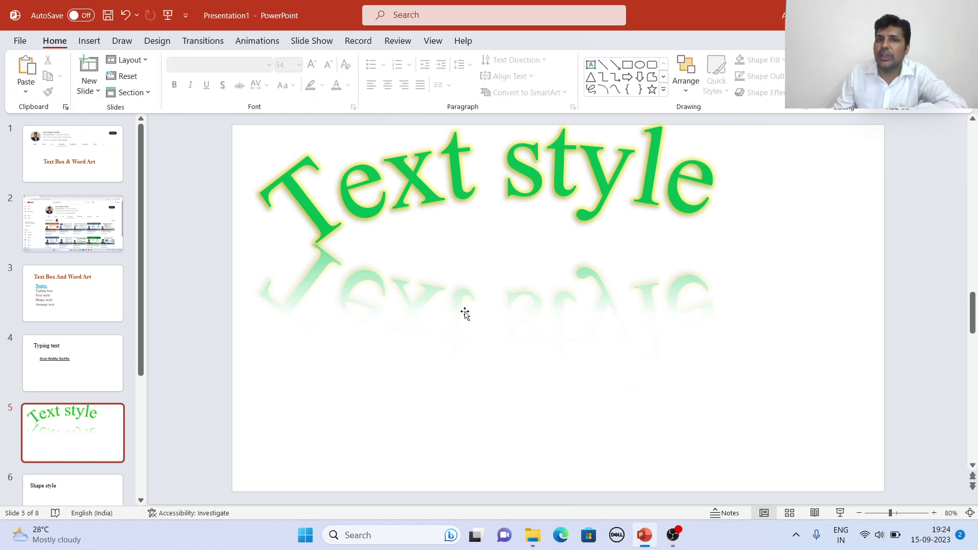
left_click(536, 274)
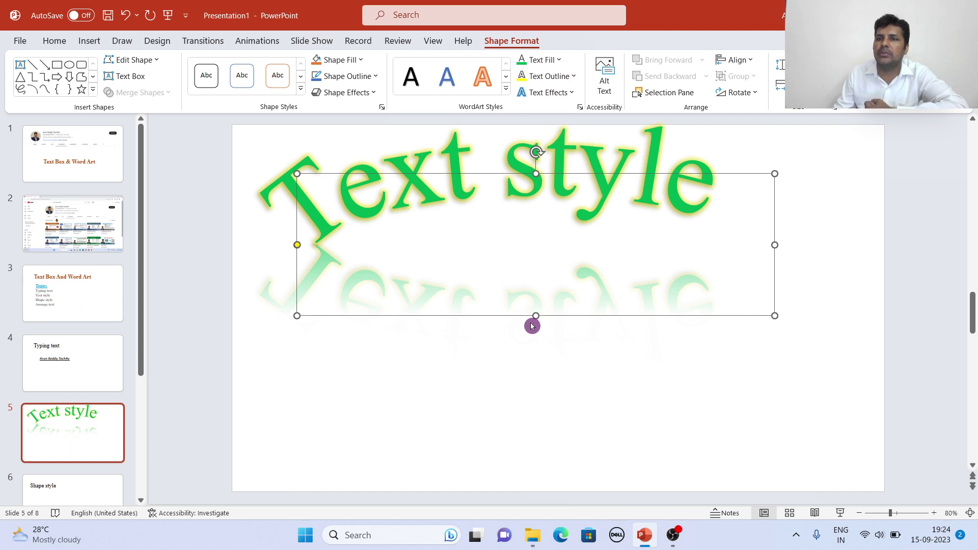
Step: Set the WordArt's transform to No Transform so it sits straight again
left_click(572, 94)
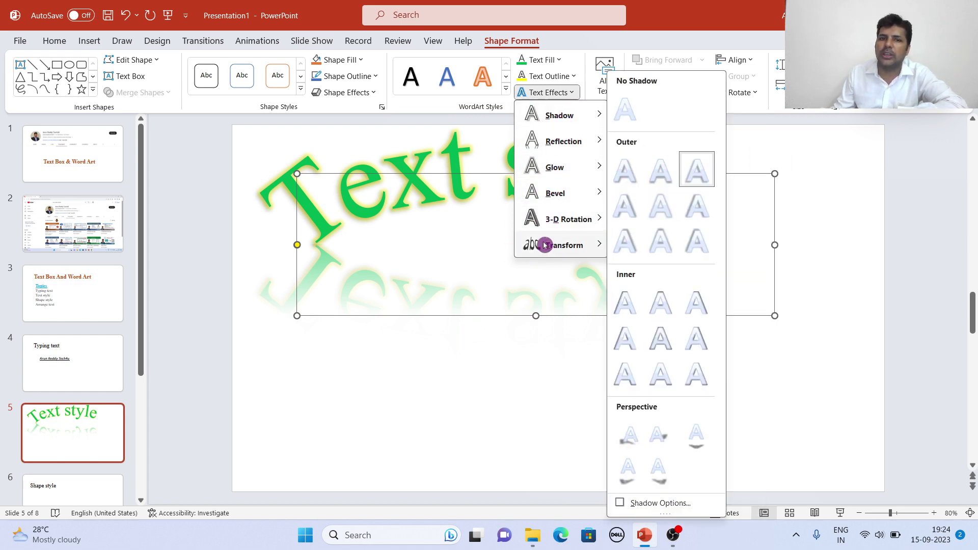
left_click(631, 165)
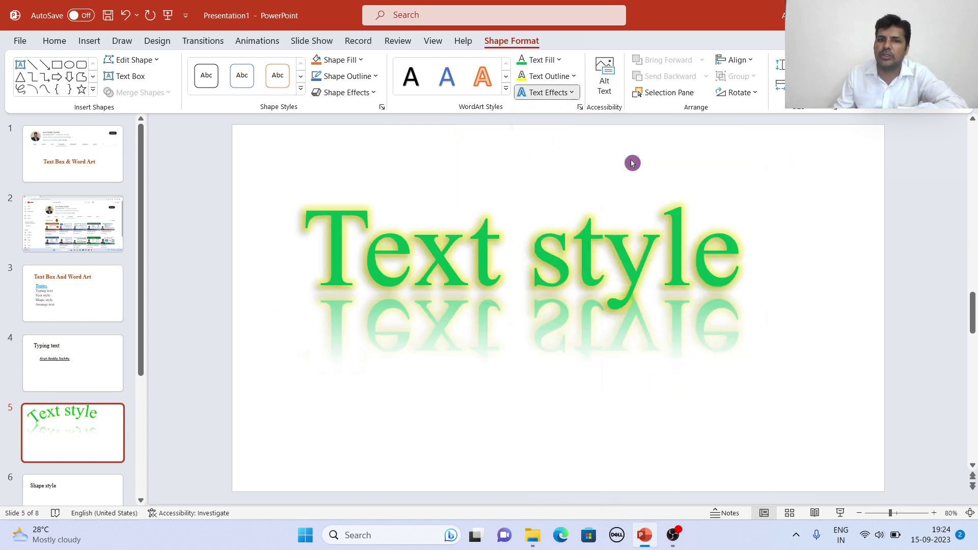
left_click(497, 293)
Step: Go to the Shape style slide and move its text box down and right
left_click(59, 484)
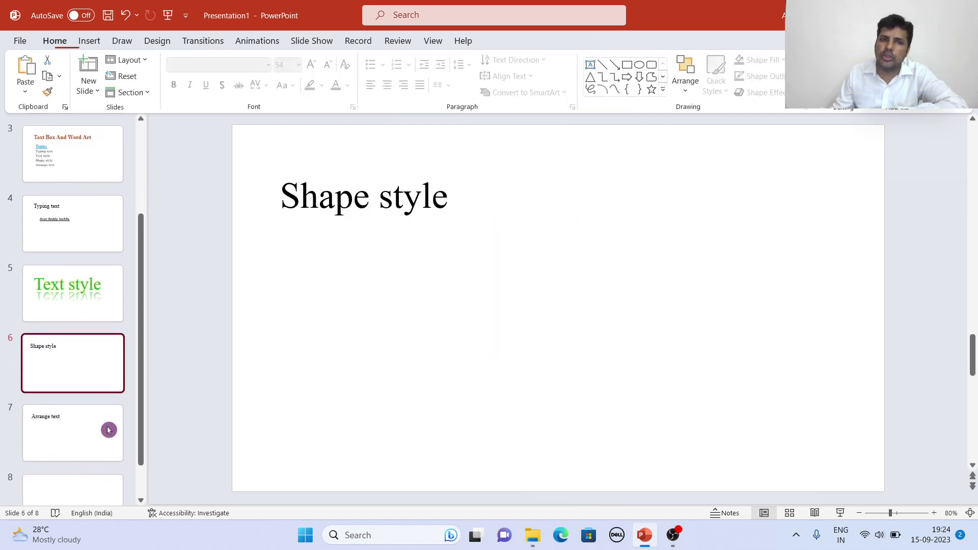
left_click(363, 168)
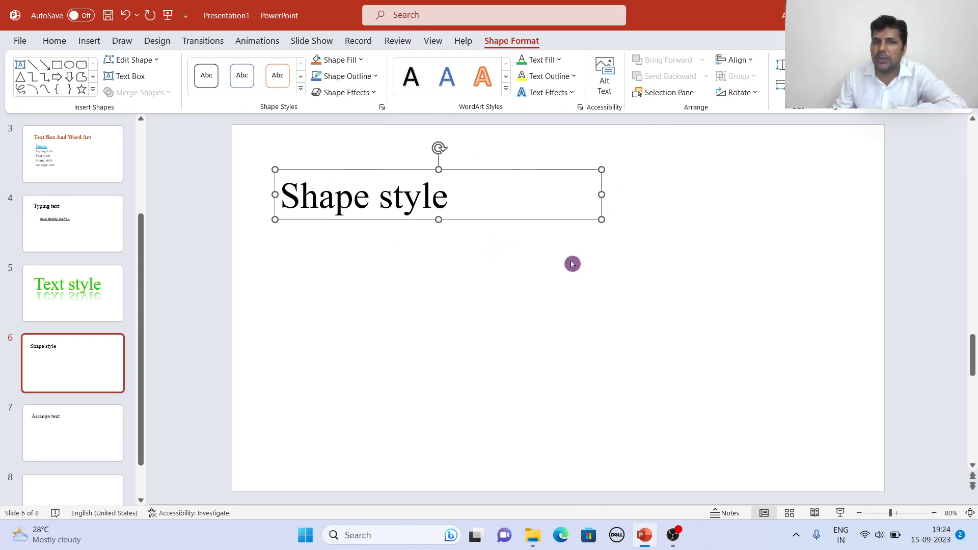
left_click_drag(363, 170, 417, 204)
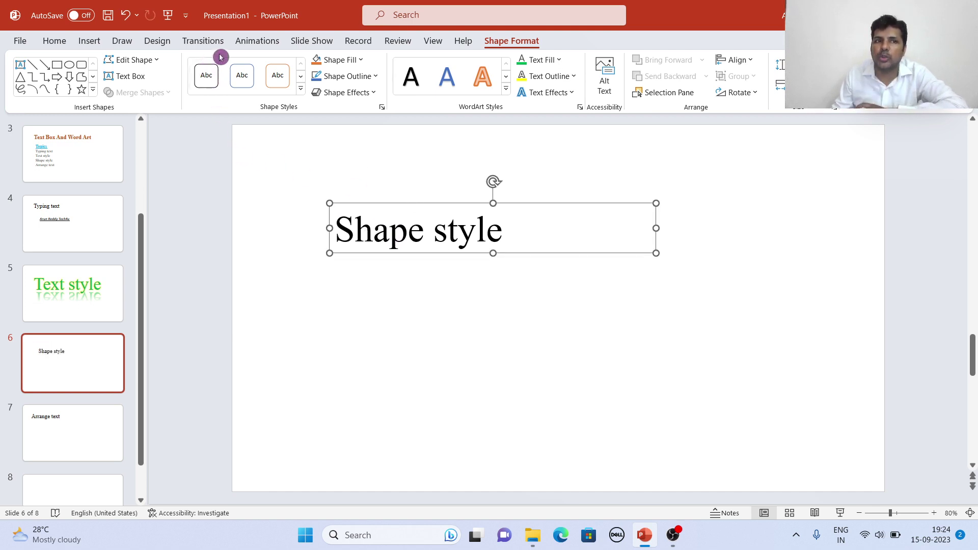
Step: Try the plain outlined style, then apply the blue Accent 5 colored fill style
left_click(200, 91)
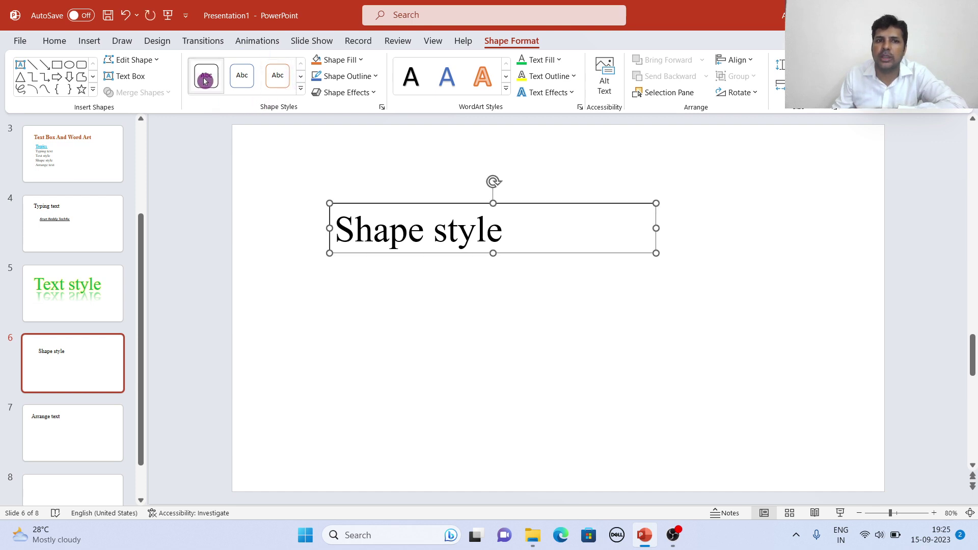
left_click(437, 262)
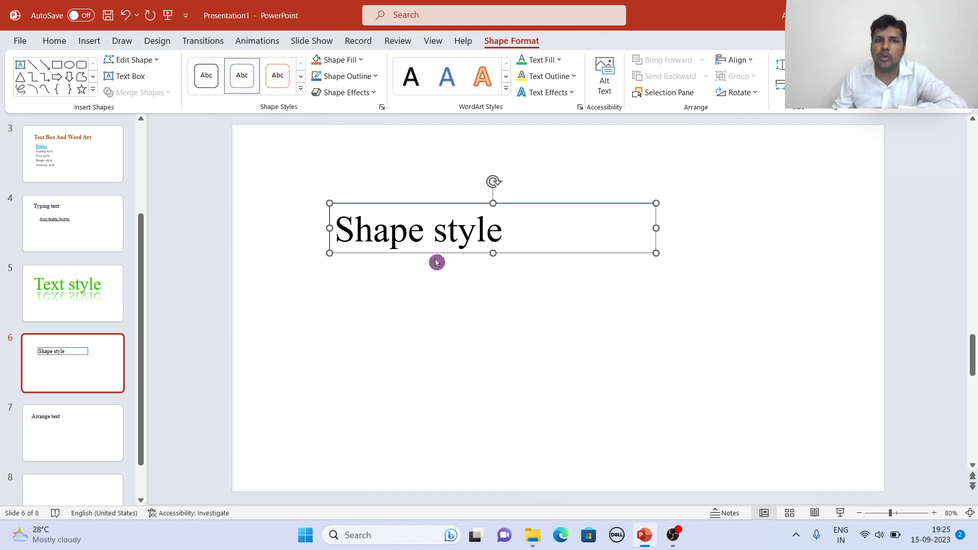
left_click(500, 268)
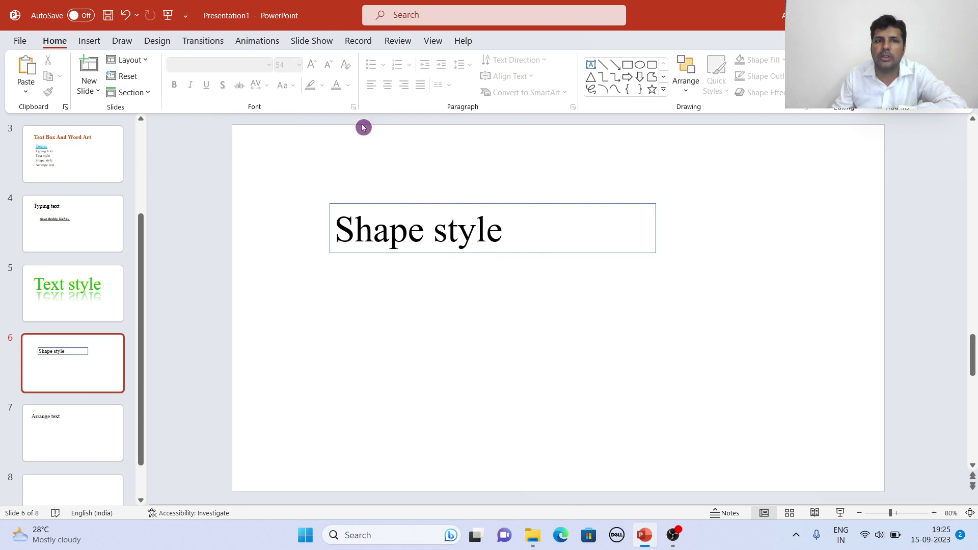
left_click(442, 204)
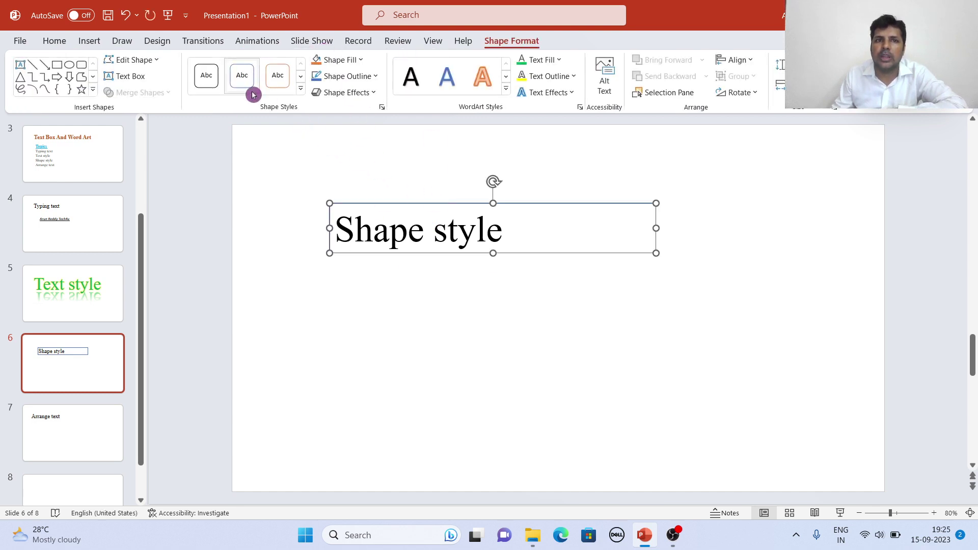
left_click(300, 89)
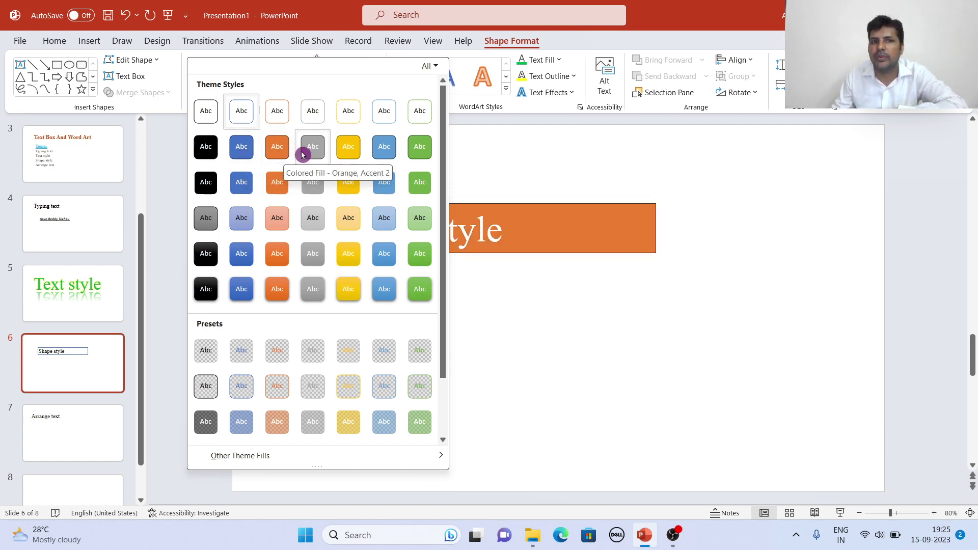
left_click(385, 155)
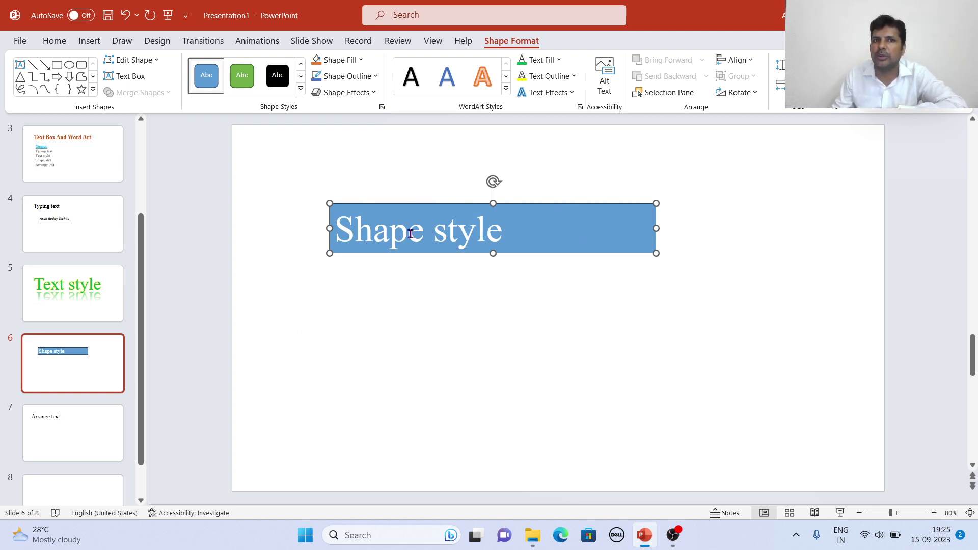
Step: Try a dark orange fill and then a light gradient fill on the Shape style box
left_click(359, 63)
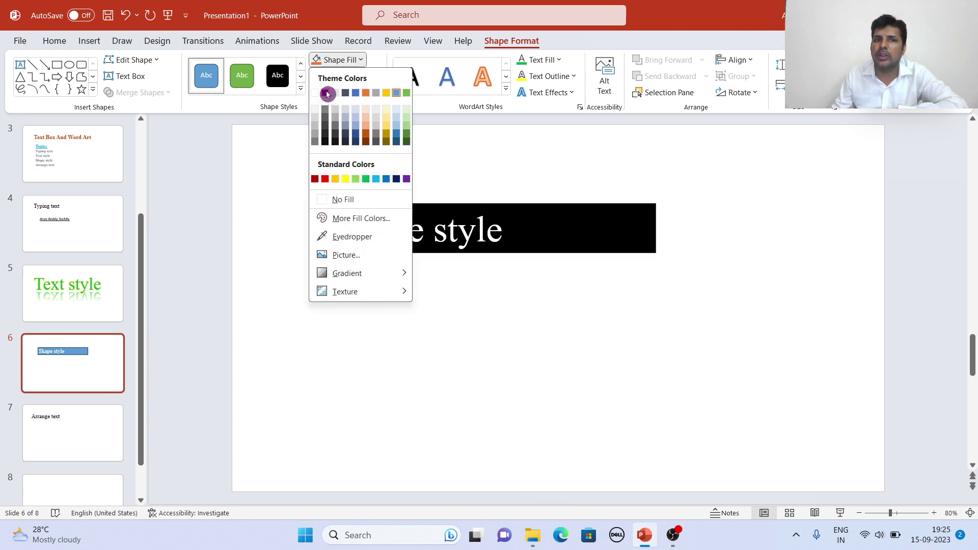
left_click(558, 62)
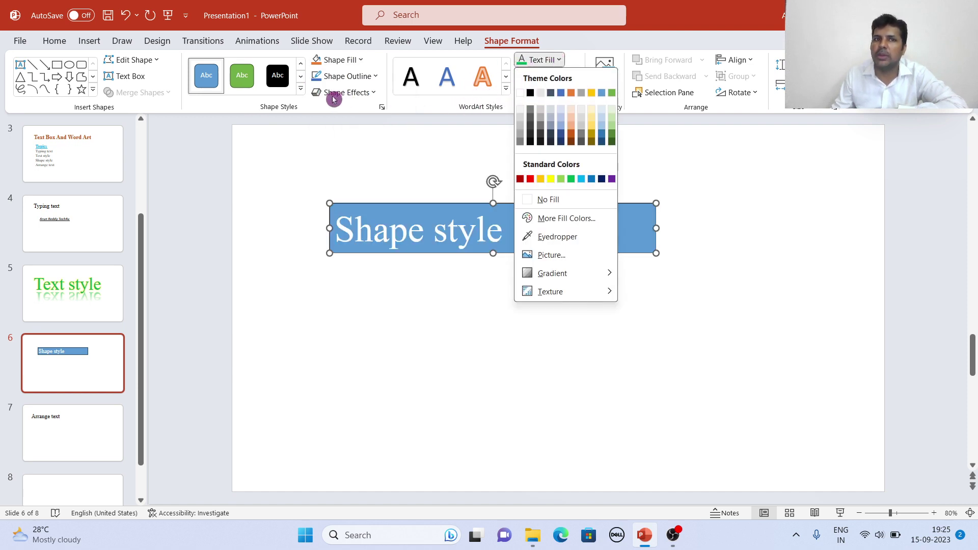
left_click(369, 196)
left_click(364, 61)
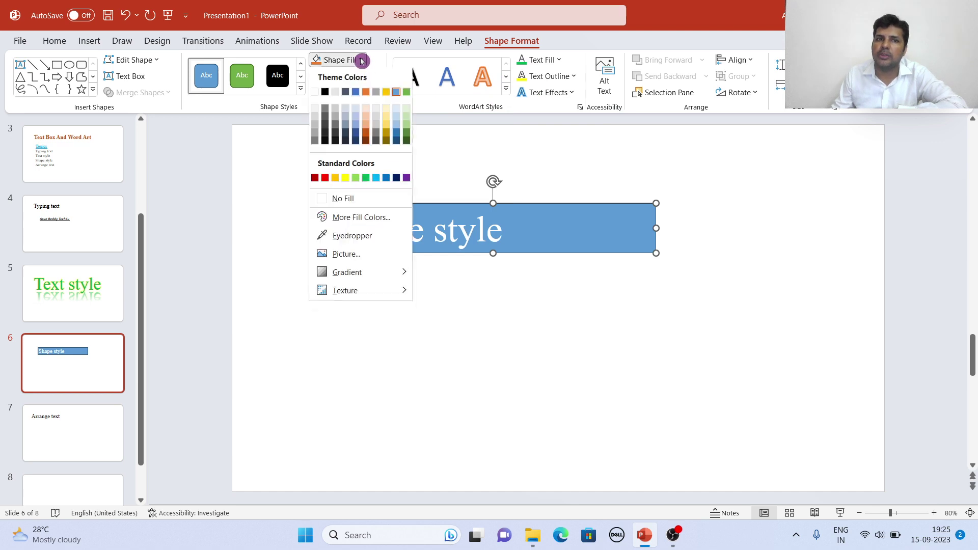
left_click(368, 135)
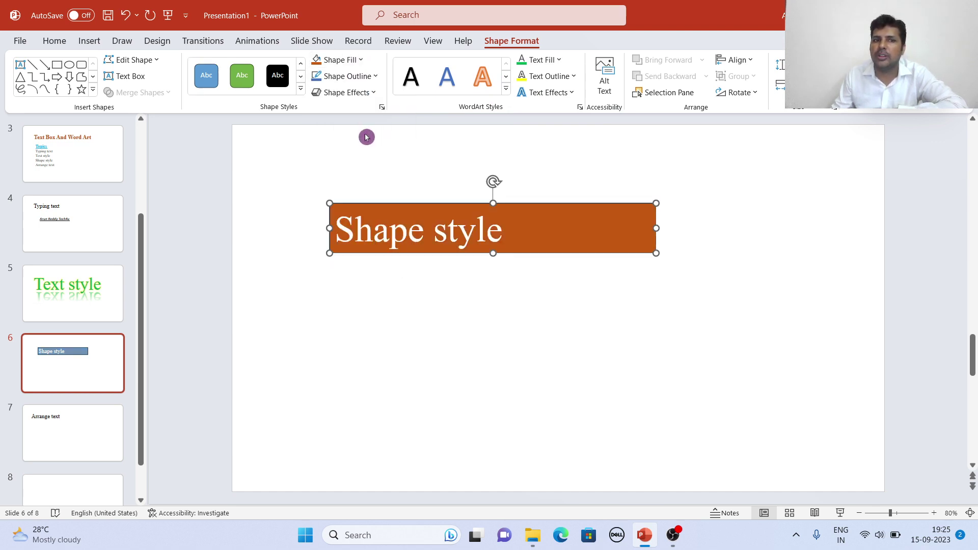
left_click(360, 61)
mouse_move(355, 273)
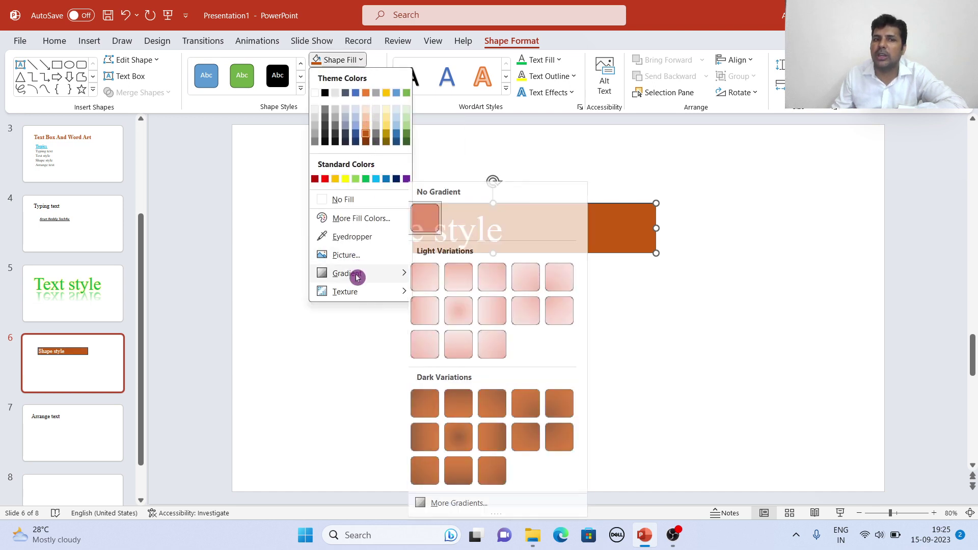
left_click(422, 284)
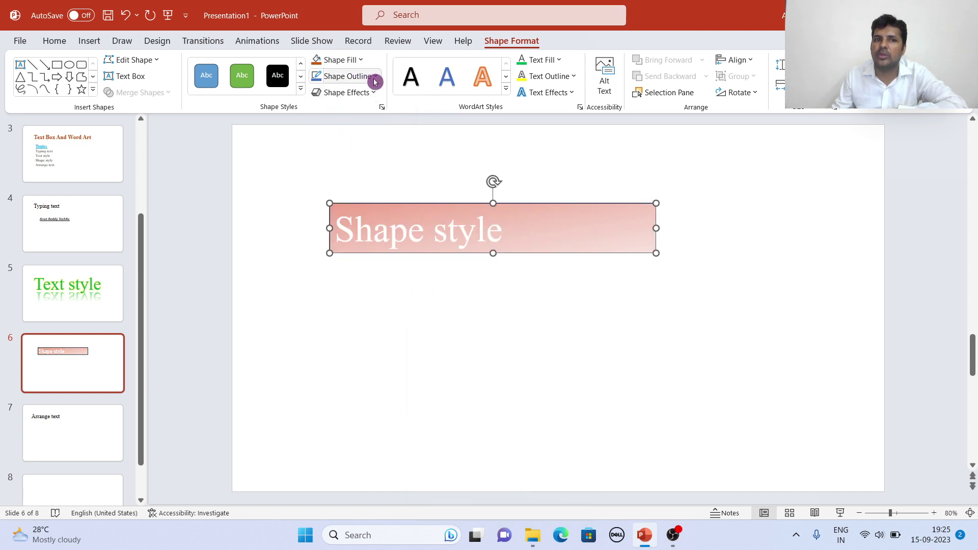
Step: Fill the box with the Water droplets texture, make its text black, and nudge it down
left_click(361, 60)
mouse_move(390, 294)
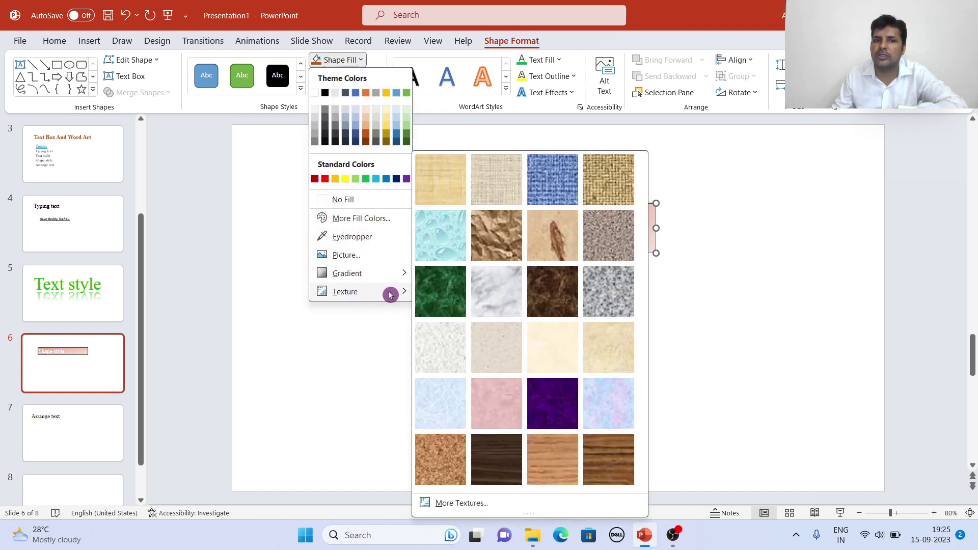
left_click(444, 247)
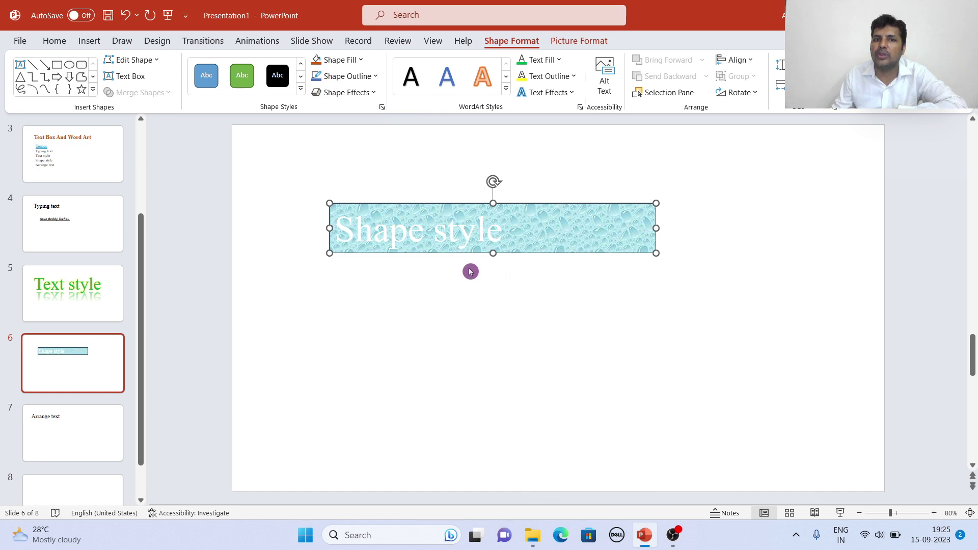
left_click(561, 60)
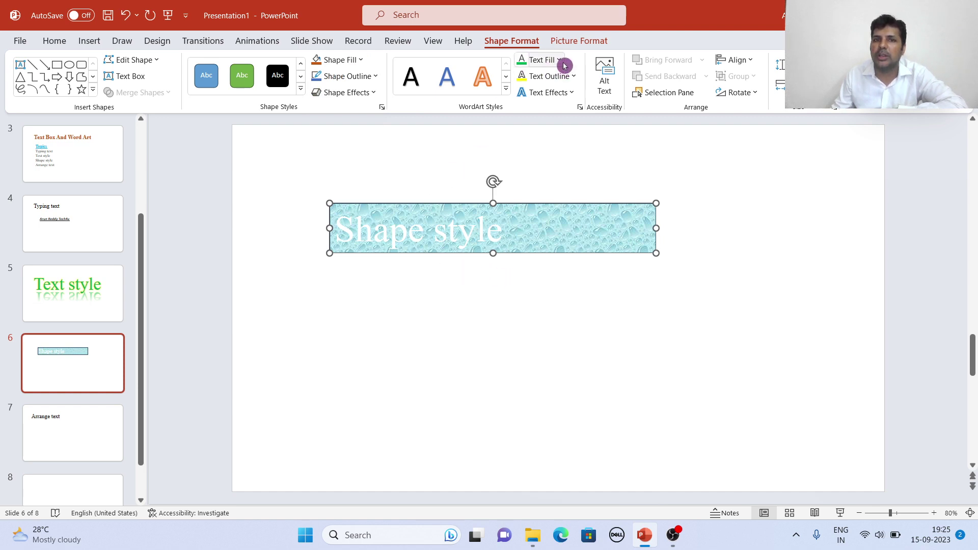
left_click(531, 93)
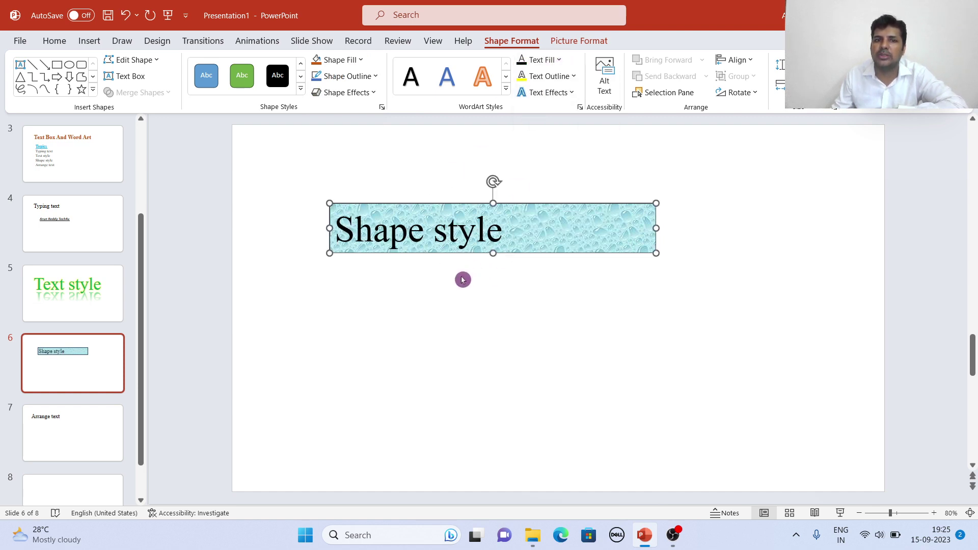
left_click_drag(428, 204, 428, 210)
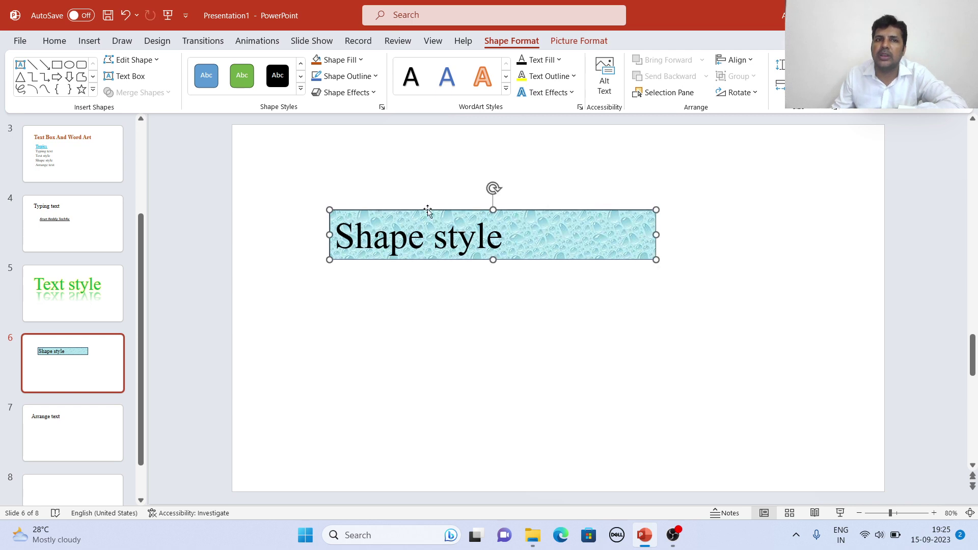
left_click(347, 116)
left_click(372, 95)
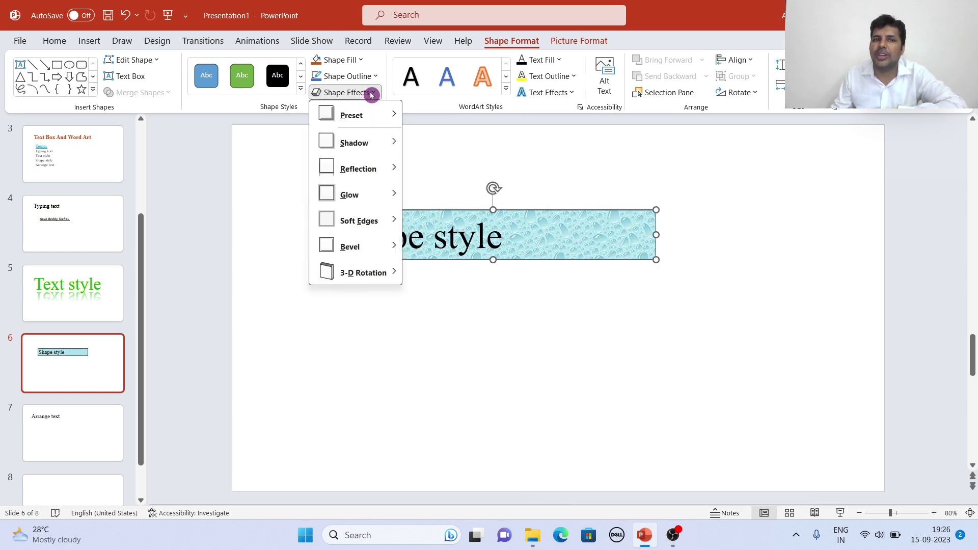
mouse_move(356, 146)
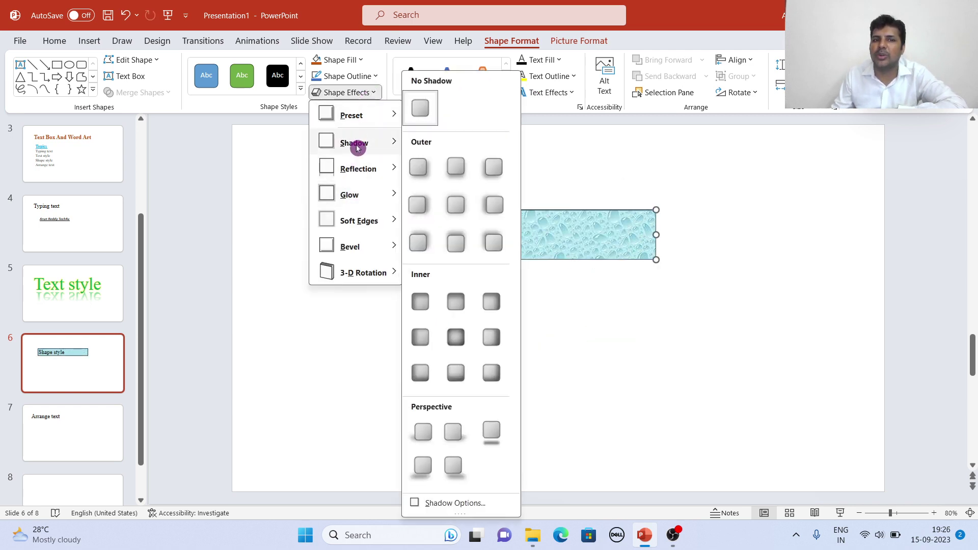
mouse_move(360, 174)
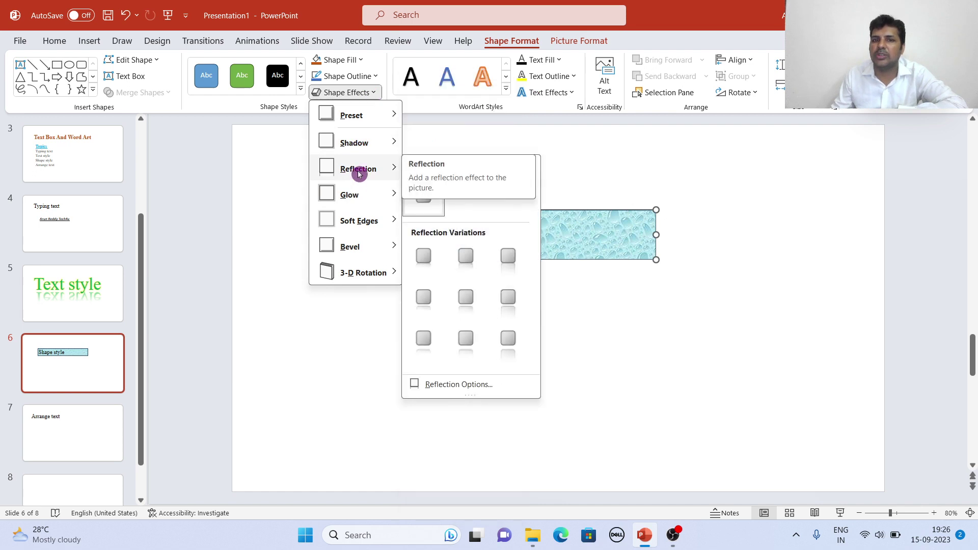
left_click(421, 256)
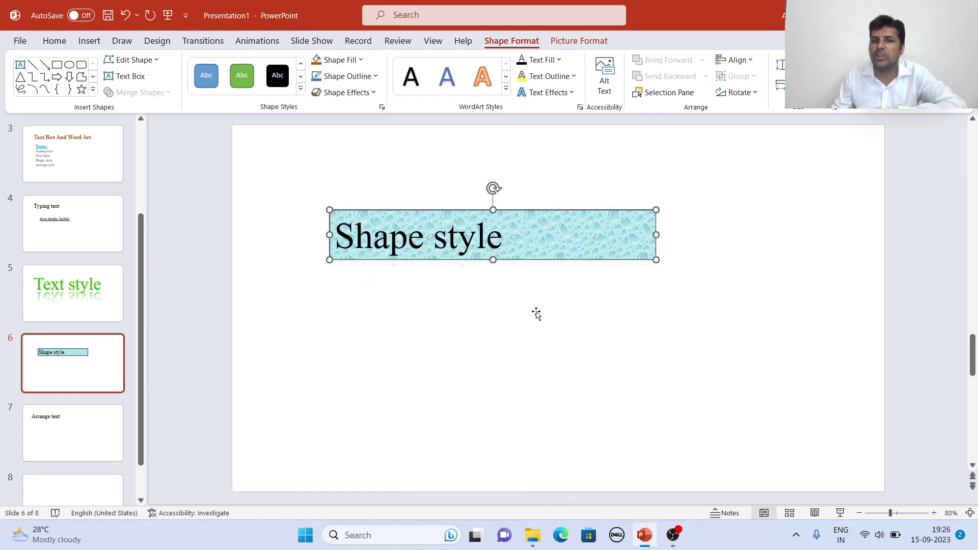
left_click(374, 94)
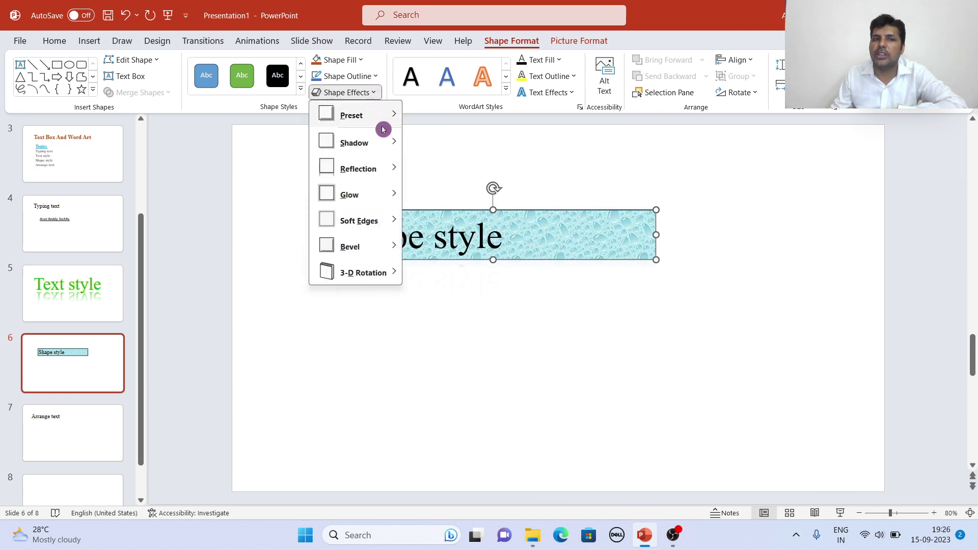
mouse_move(379, 170)
left_click(504, 261)
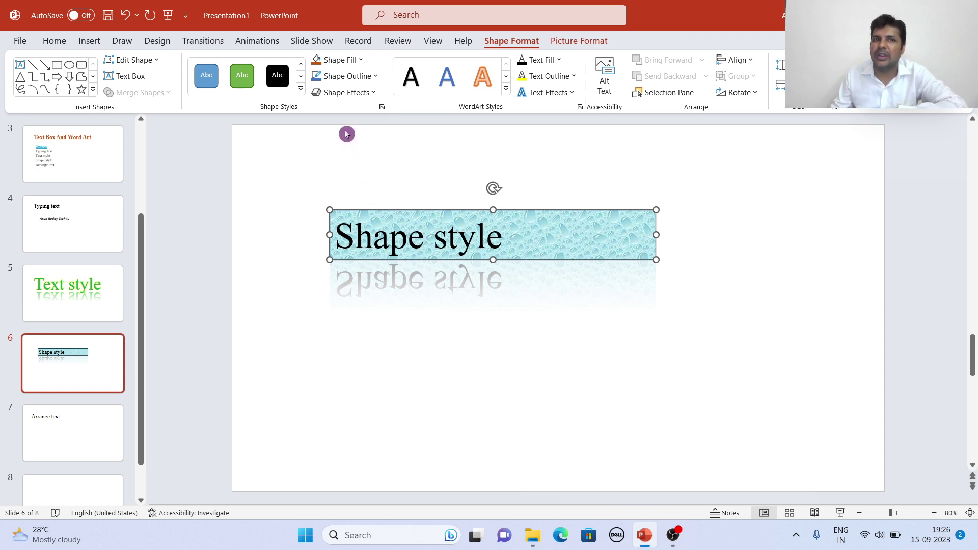
left_click(374, 77)
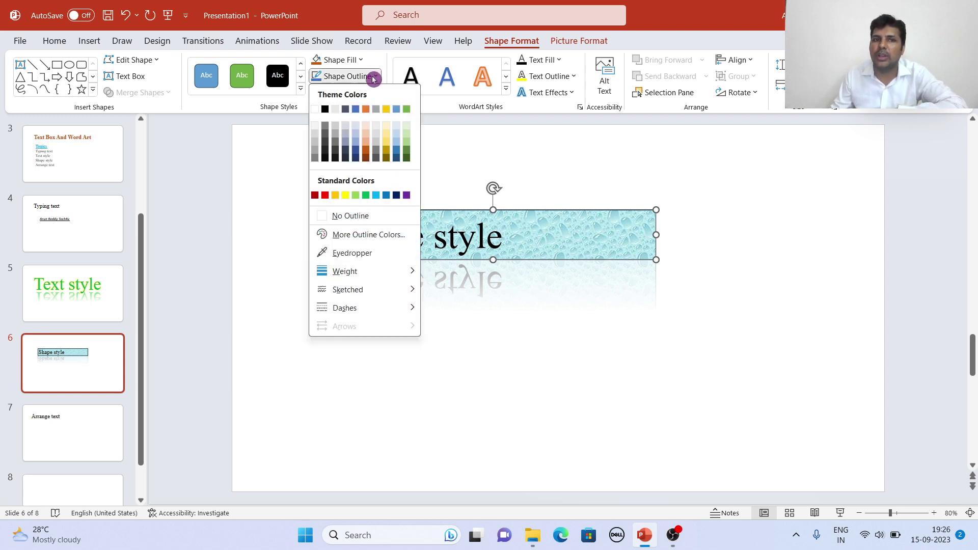
left_click(362, 216)
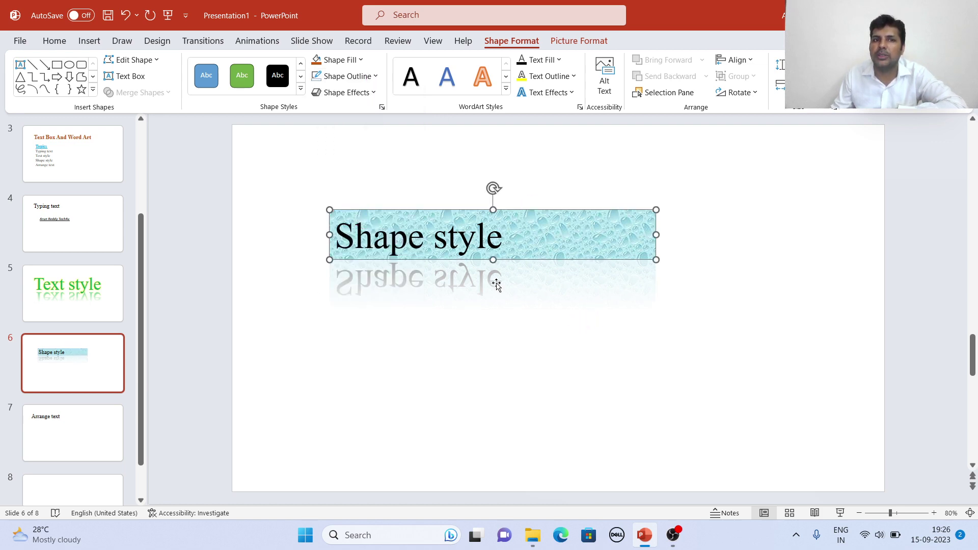
left_click(360, 60)
left_click(326, 195)
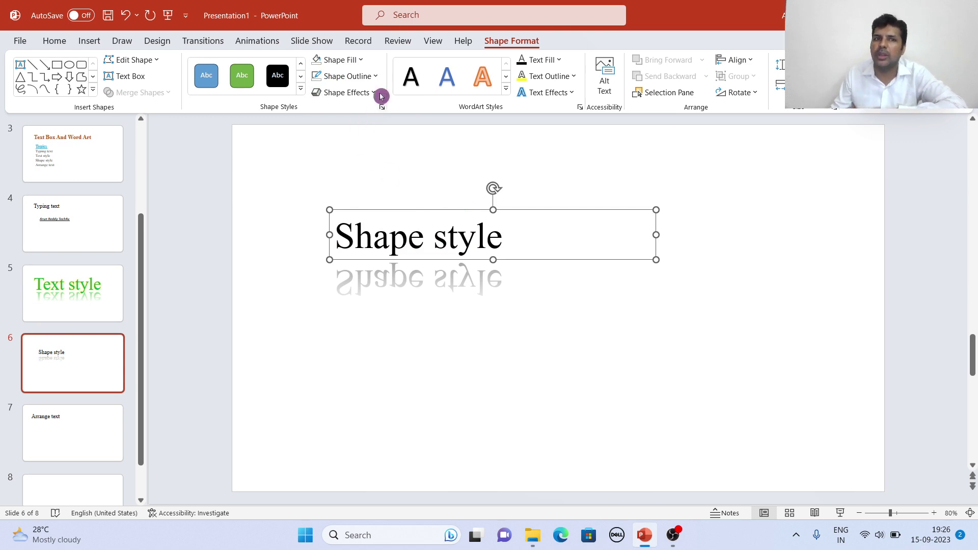
left_click(375, 77)
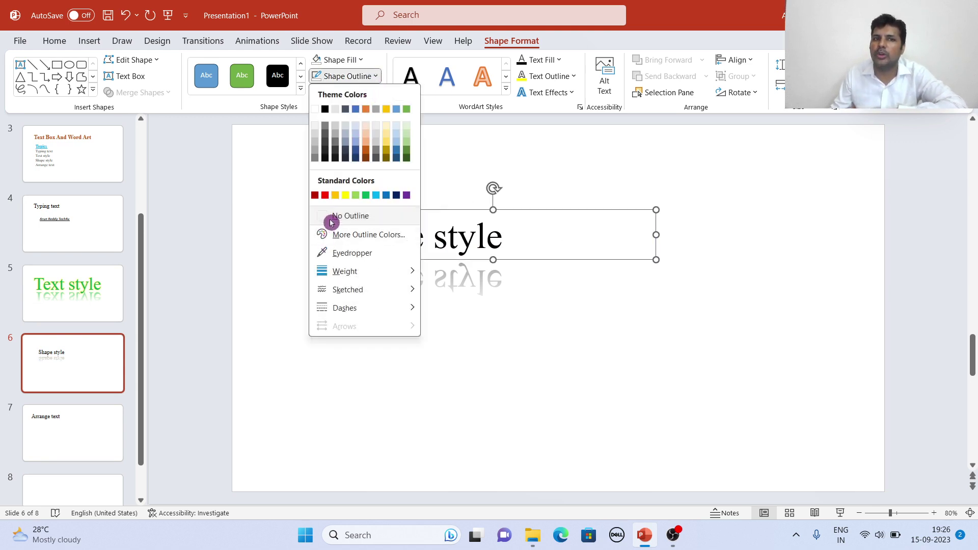
left_click(594, 356)
left_click(643, 324)
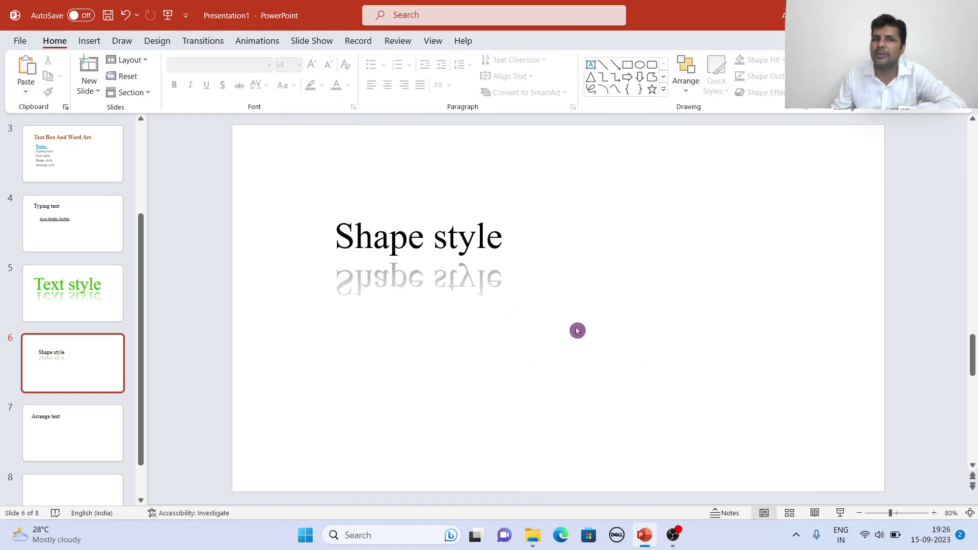
left_click(469, 228)
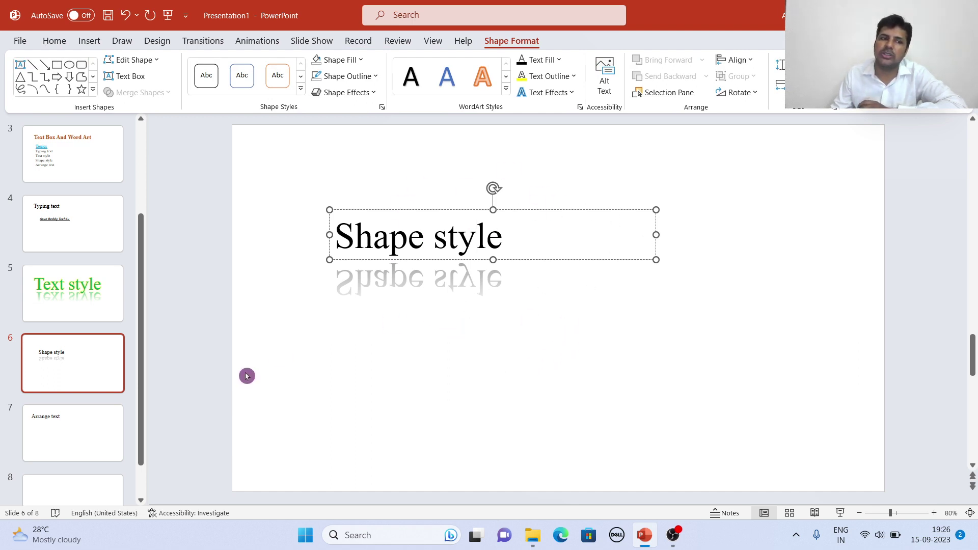
Step: Move the Arrange text title down-right on slide 7 and draw a rectangle across the middle
left_click(65, 430)
left_click(403, 204)
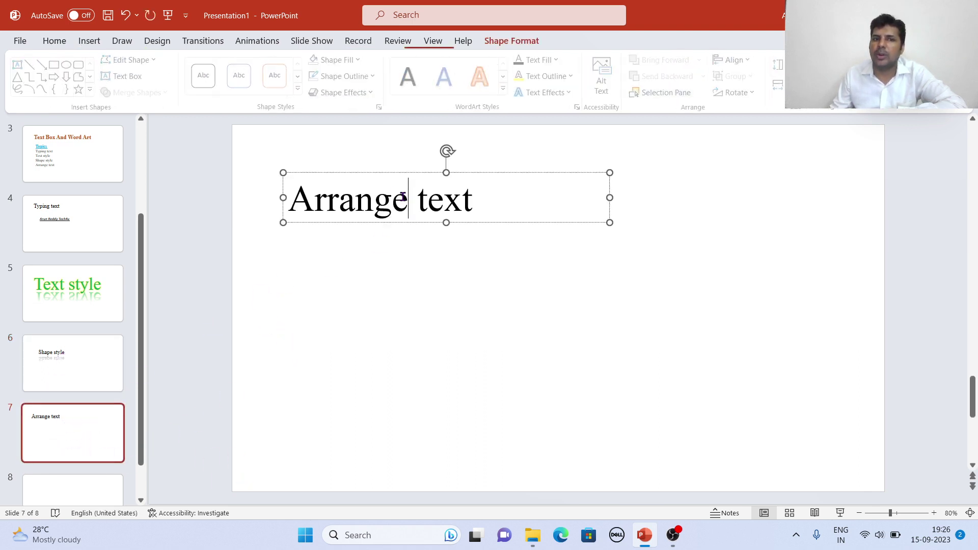
left_click_drag(404, 173, 462, 199)
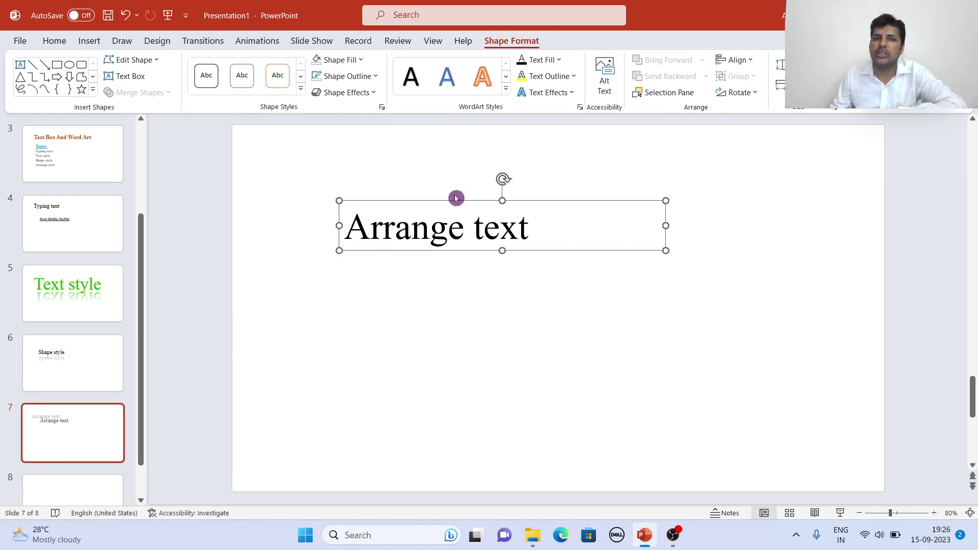
left_click(57, 65)
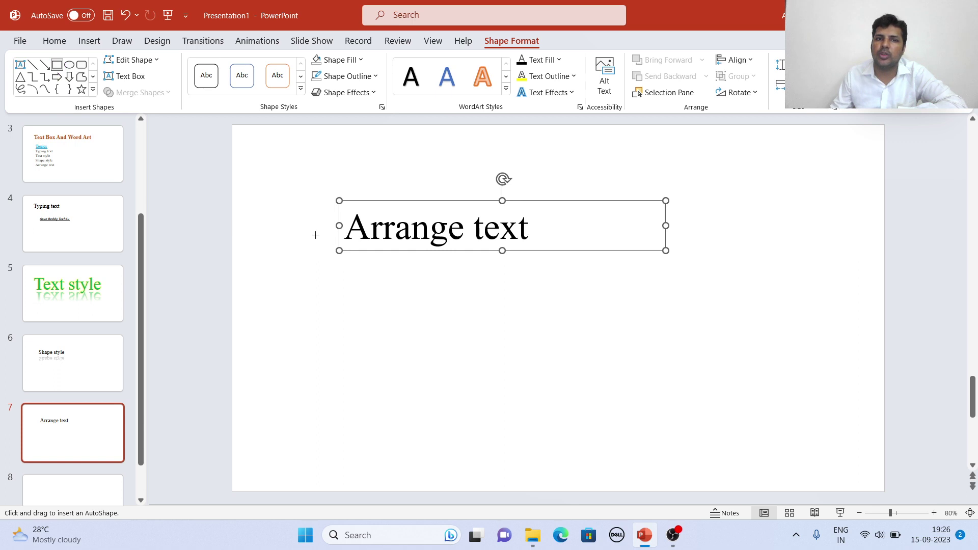
mouse_move(319, 225)
left_mouse_down()
mouse_move(408, 279)
mouse_move(631, 303)
mouse_move(624, 299)
left_mouse_up()
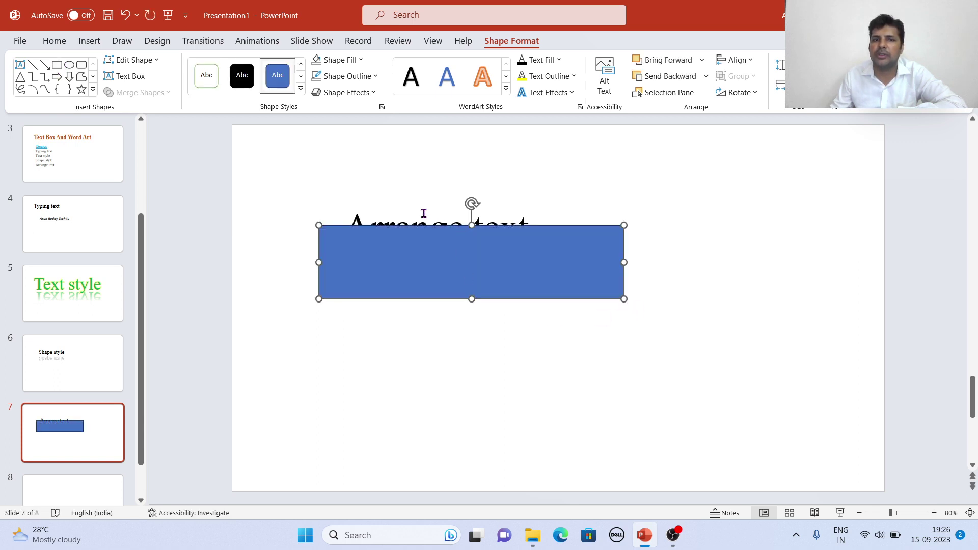
Step: Drag the title onto the rectangle, try Bring Forward, then Send Backward to hide it behind
left_click(427, 199)
left_click_drag(428, 198, 423, 220)
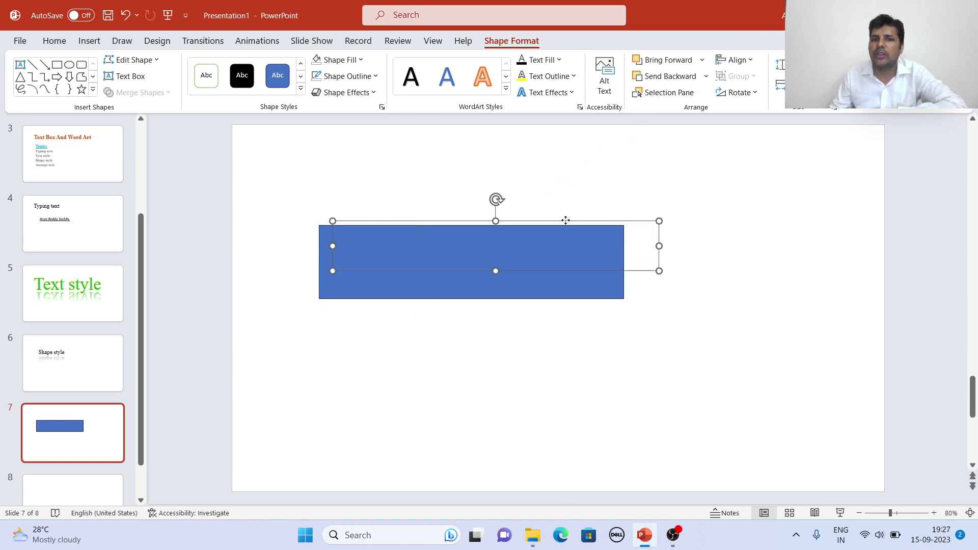
left_click(668, 61)
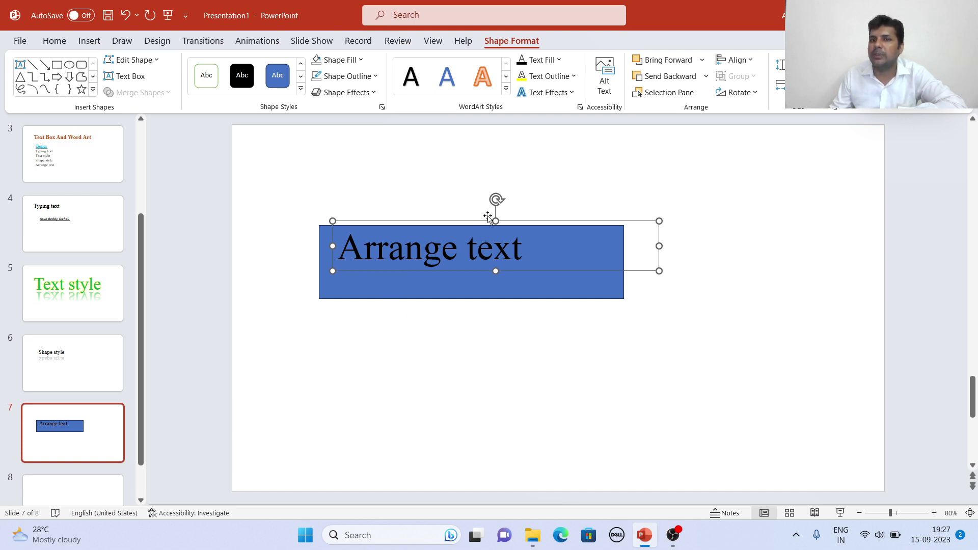
left_click(671, 77)
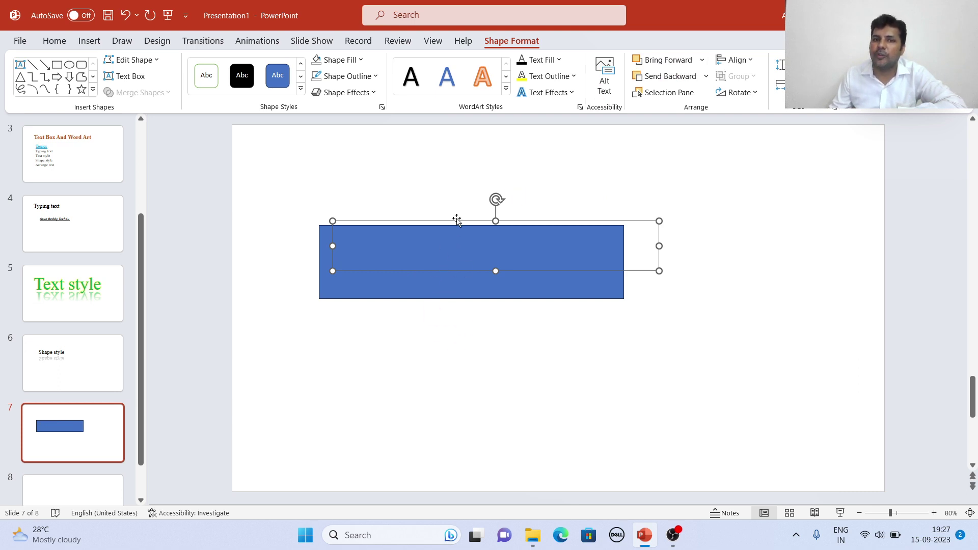
left_click_drag(457, 219, 448, 264)
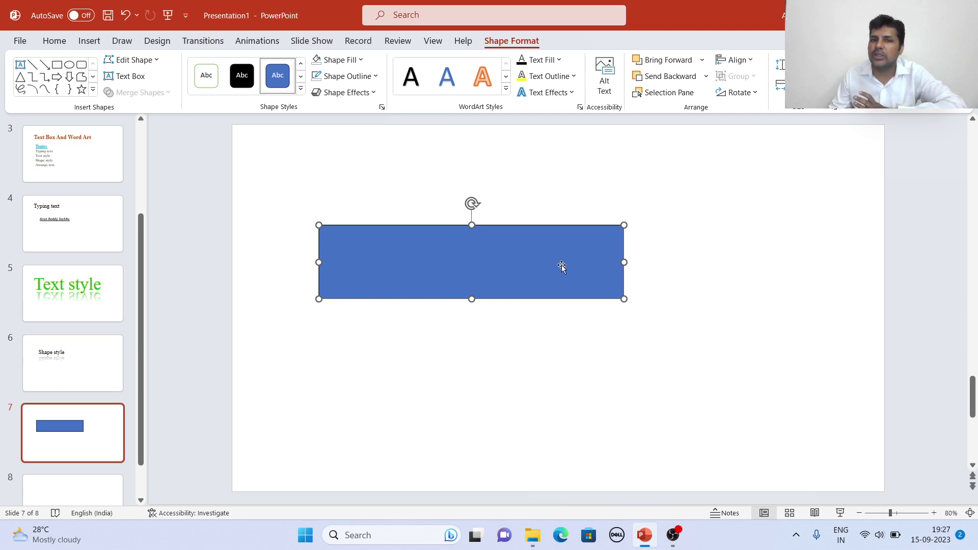
Step: Open the Selection Pane, pick TextBox 2, and apply a plain black WordArt style to the rectangle
left_click(670, 94)
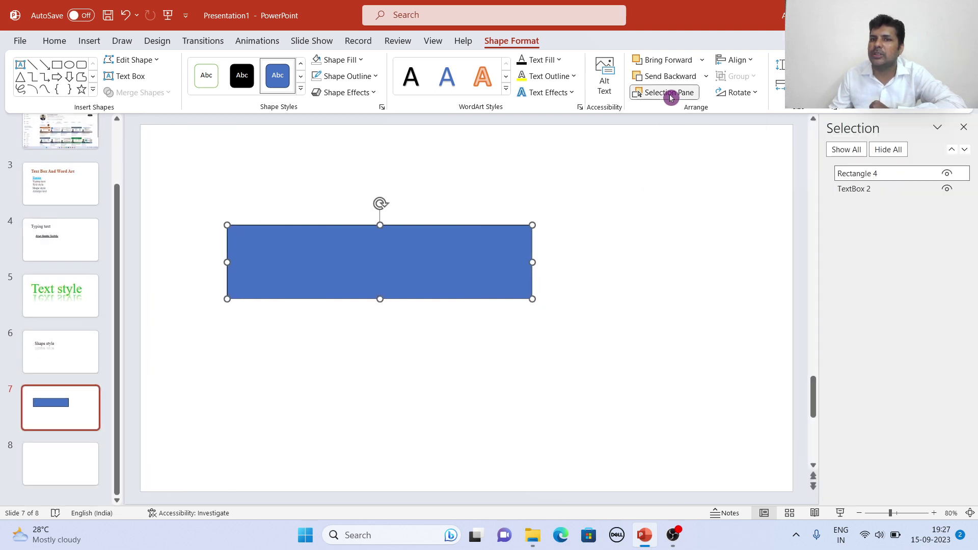
left_click(874, 193)
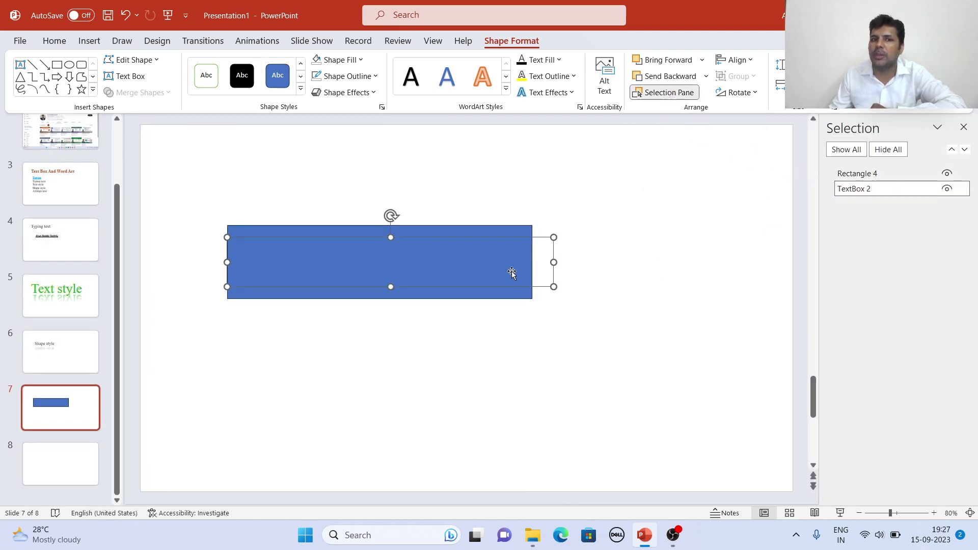
key("Escape")
left_click(533, 239)
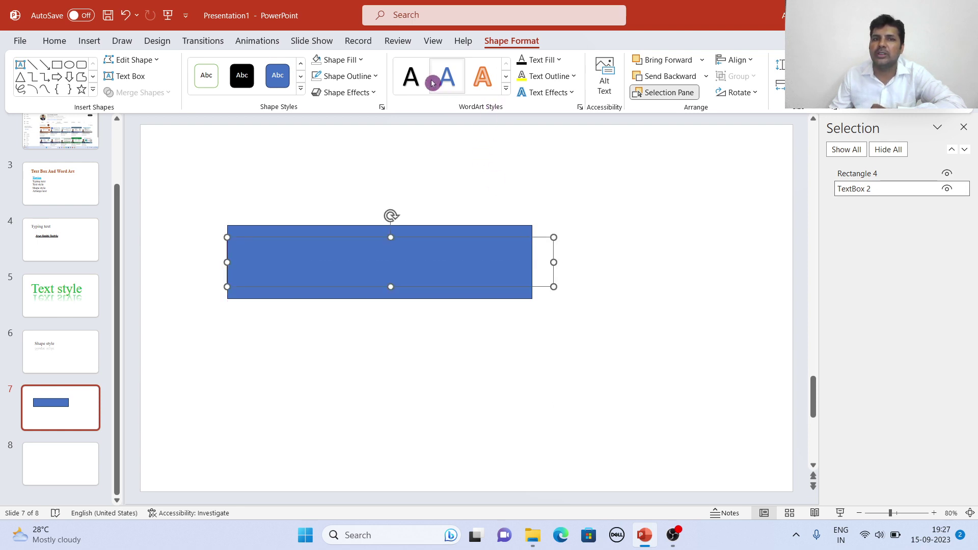
left_click(411, 82)
left_click(556, 281)
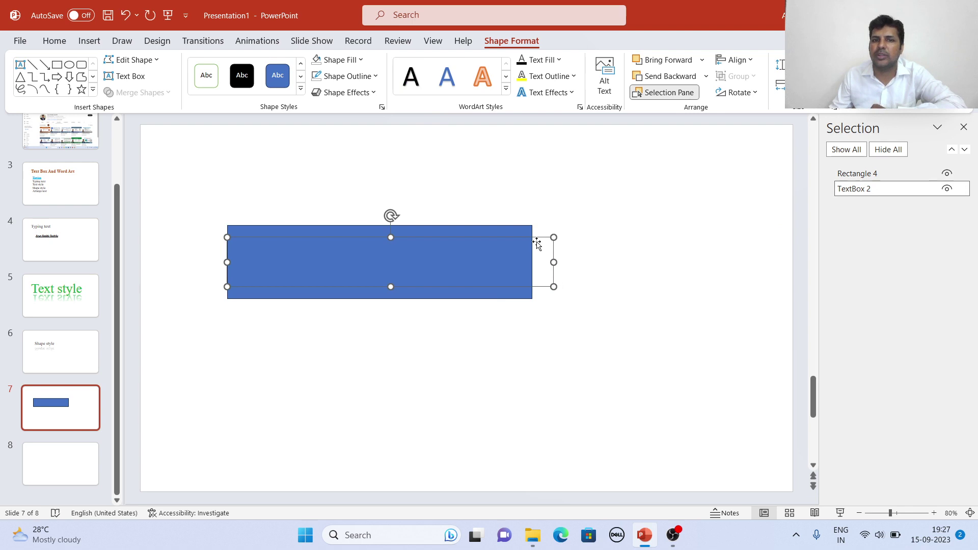
mouse_move(537, 238)
left_mouse_down()
mouse_move(556, 178)
mouse_move(549, 248)
left_mouse_up()
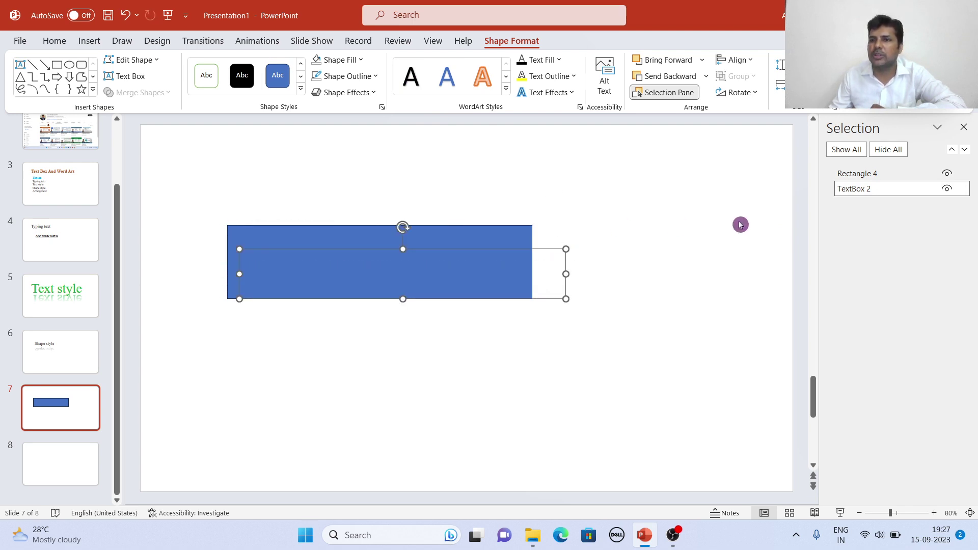
Step: Select Rectangle 4, then TextBox 2, from the Selection Pane and nudge the title box
left_click(866, 172)
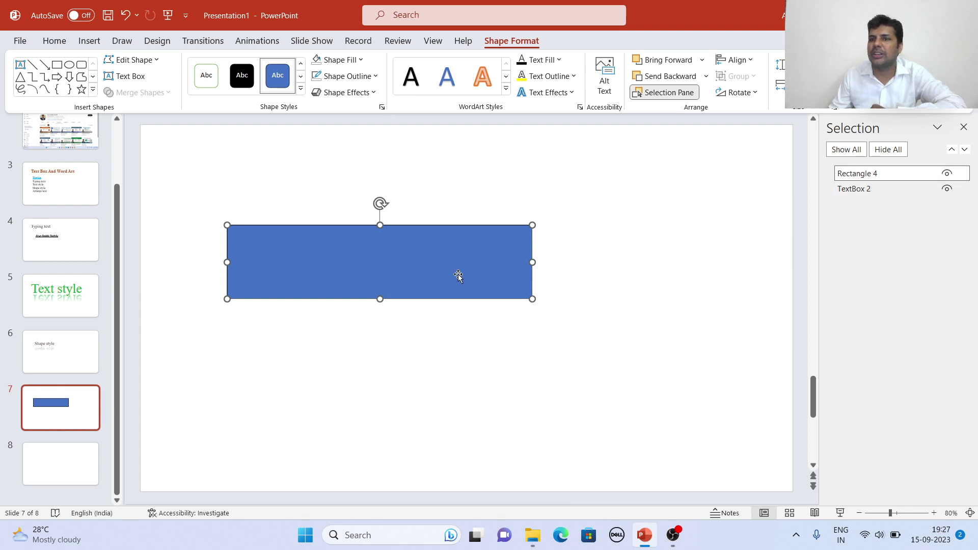
left_click(913, 171)
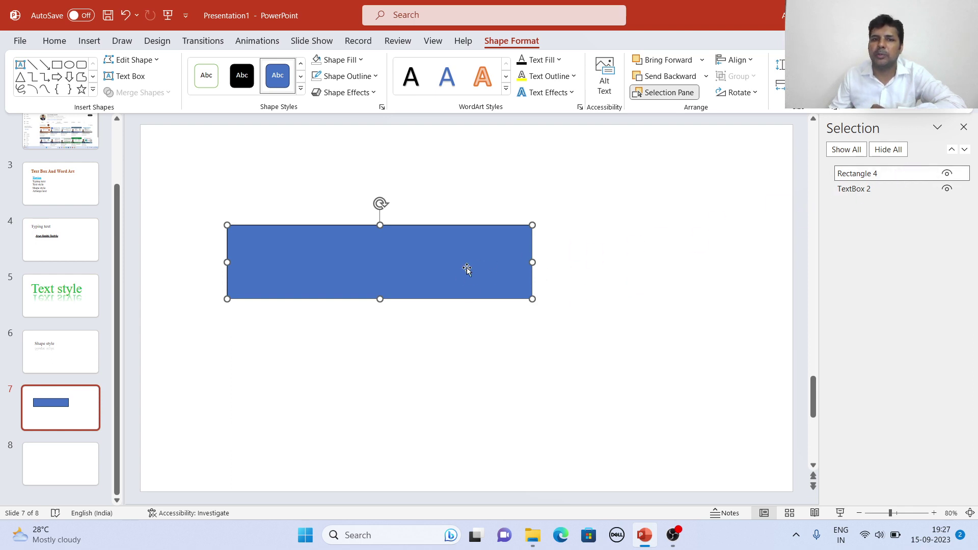
left_click(592, 270)
left_click(466, 206)
left_click(591, 276)
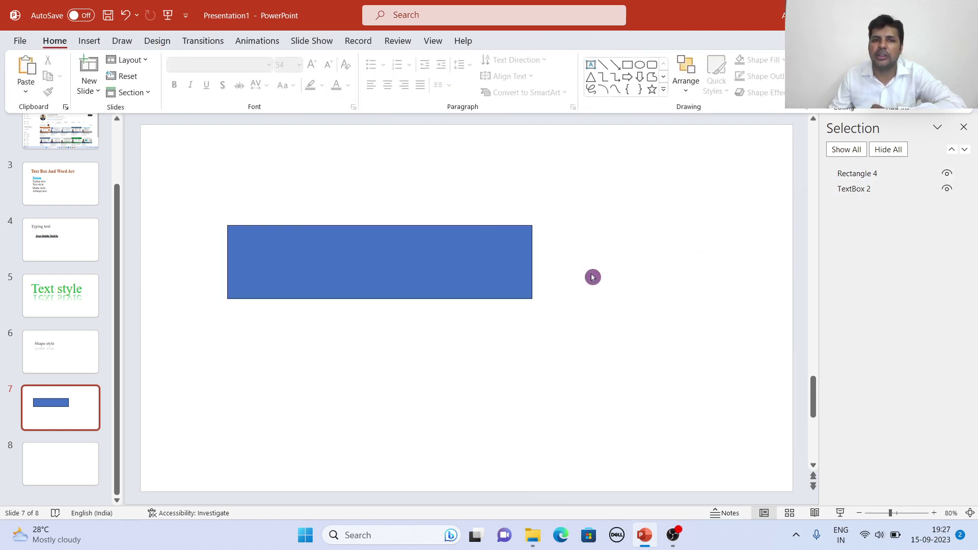
left_click(843, 188)
mouse_move(545, 248)
left_mouse_down()
mouse_move(552, 168)
mouse_move(552, 247)
left_mouse_up()
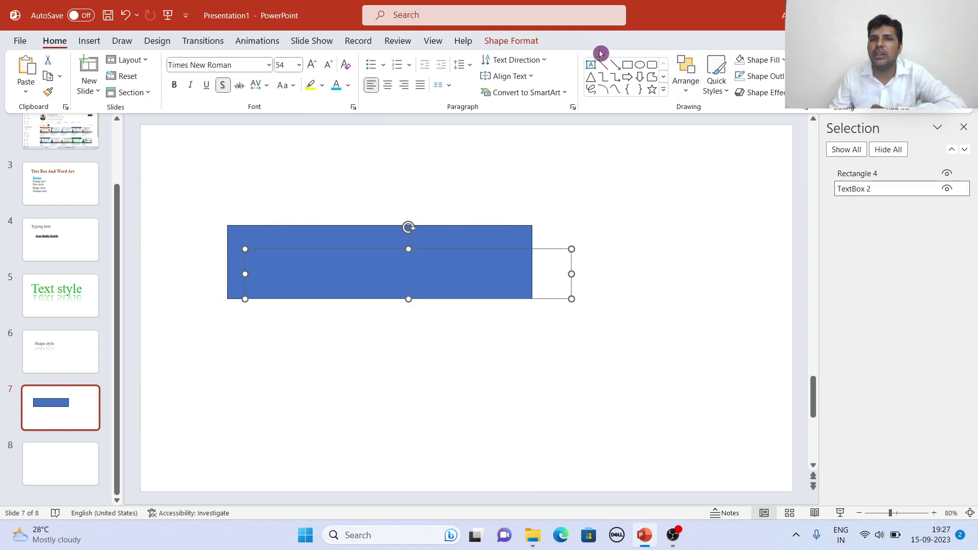
Step: Bring the Arrange text title forward in front of the rectangle and close the Selection Pane
left_click(510, 42)
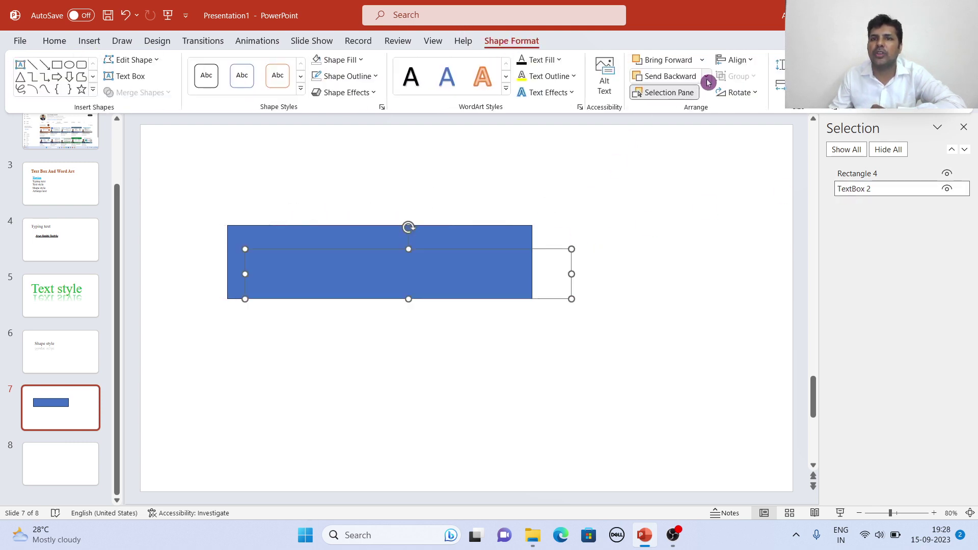
left_click(662, 60)
left_click(605, 371)
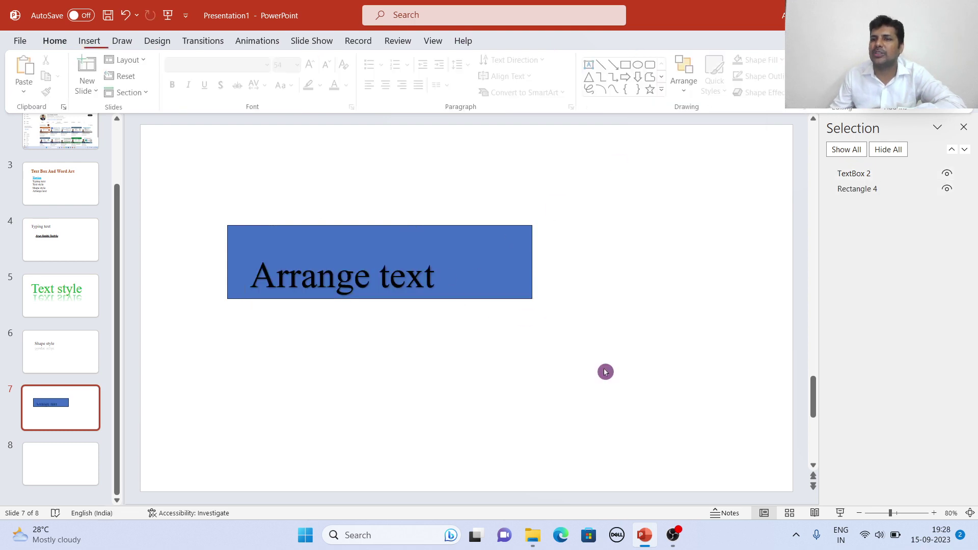
left_click(527, 246)
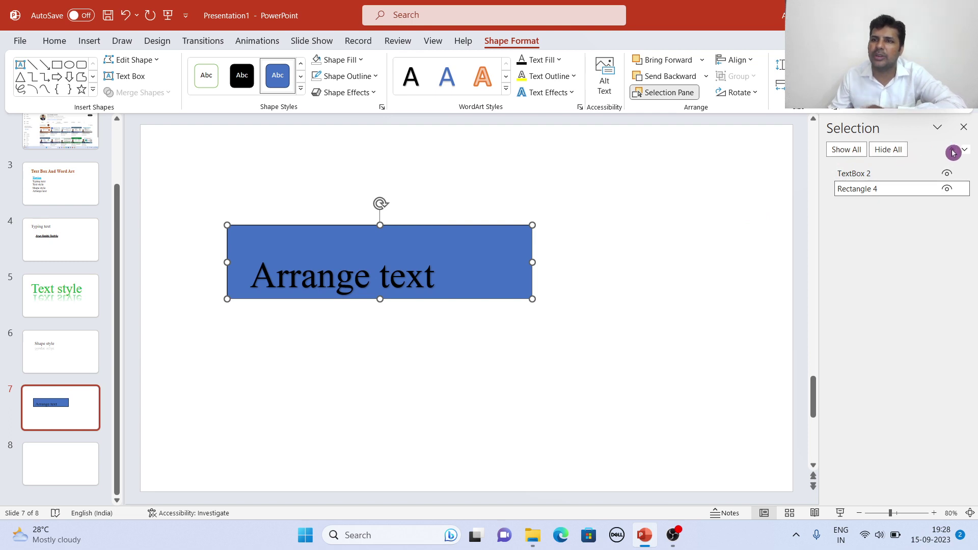
left_click(967, 131)
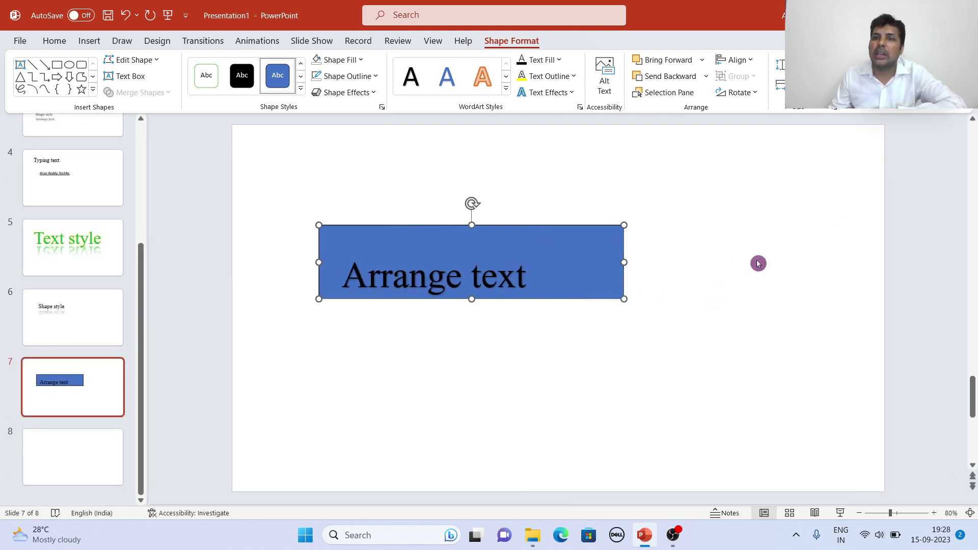
Step: Align the blue rectangle to the slide's middle and top, then delete it
left_click(738, 60)
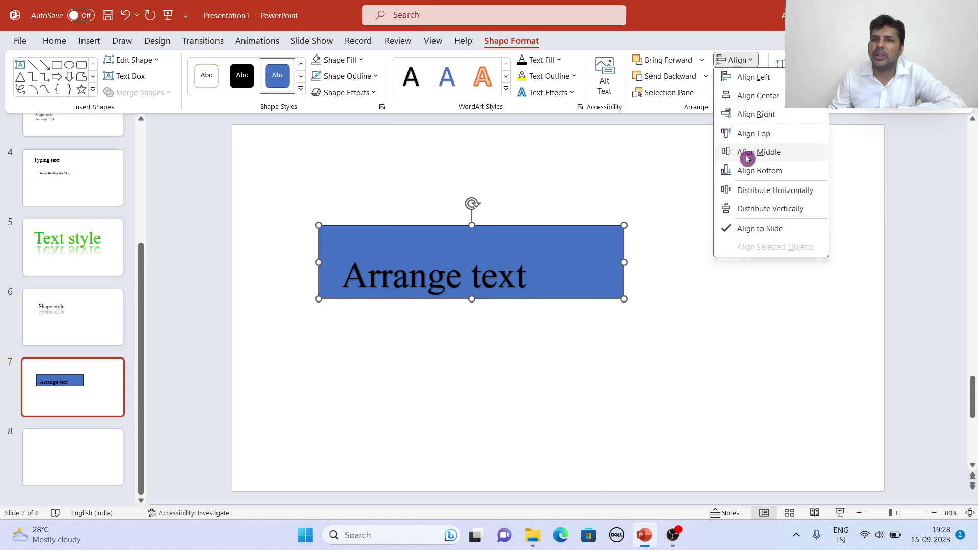
left_click(747, 158)
left_click(739, 60)
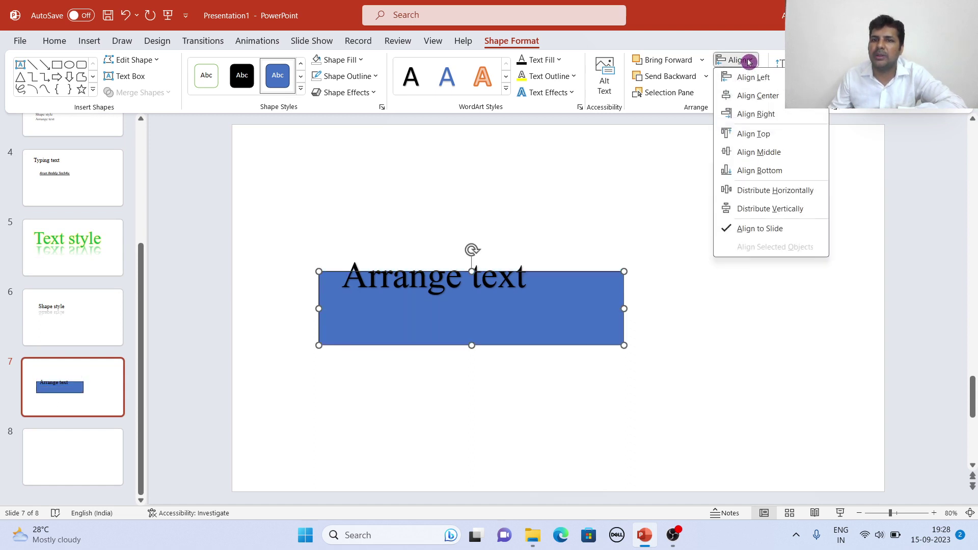
left_click(762, 135)
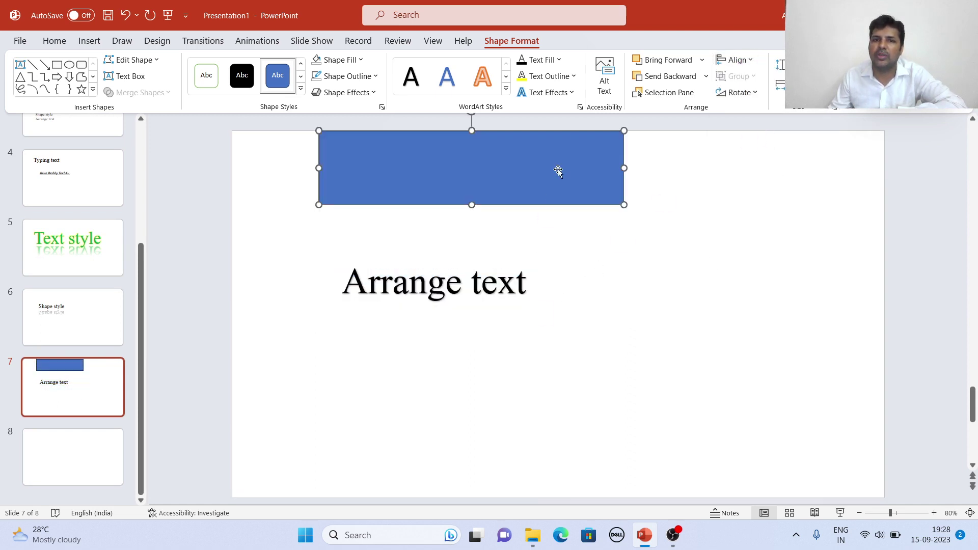
left_click(556, 172)
key("Delete")
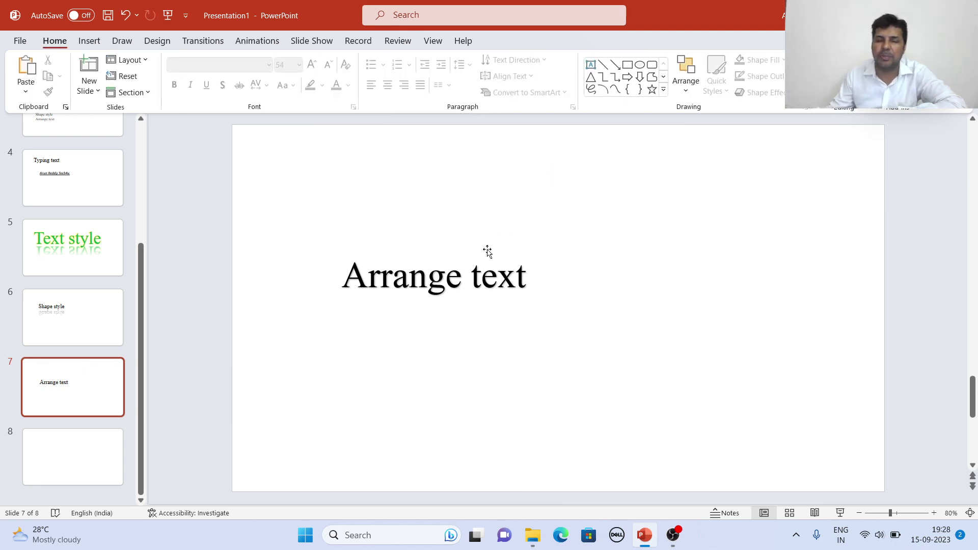
Step: Give the Arrange text box a blue shape style with white text
left_click(472, 258)
key("Escape")
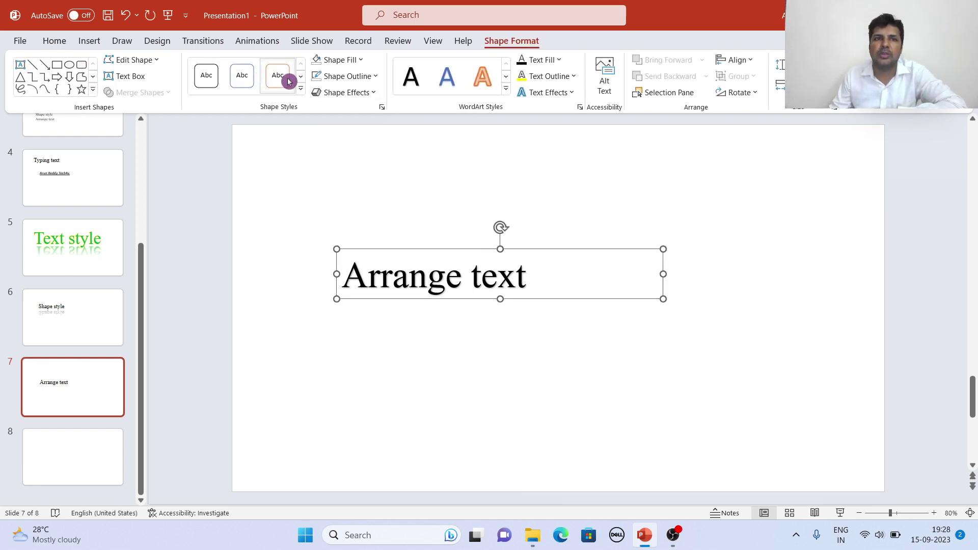
left_click(298, 91)
left_click(252, 149)
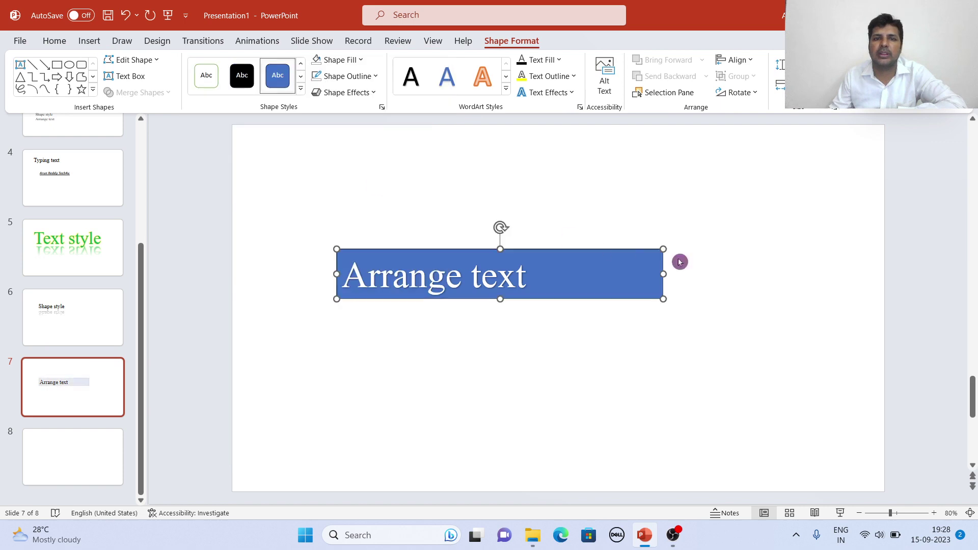
Step: Align the Arrange text box flush to the slide's left edge
left_click(745, 61)
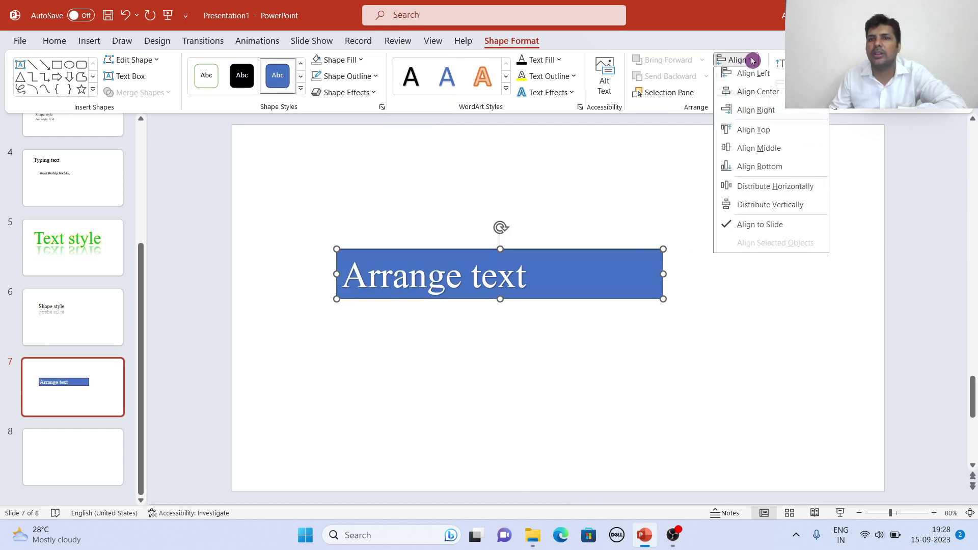
left_click(767, 83)
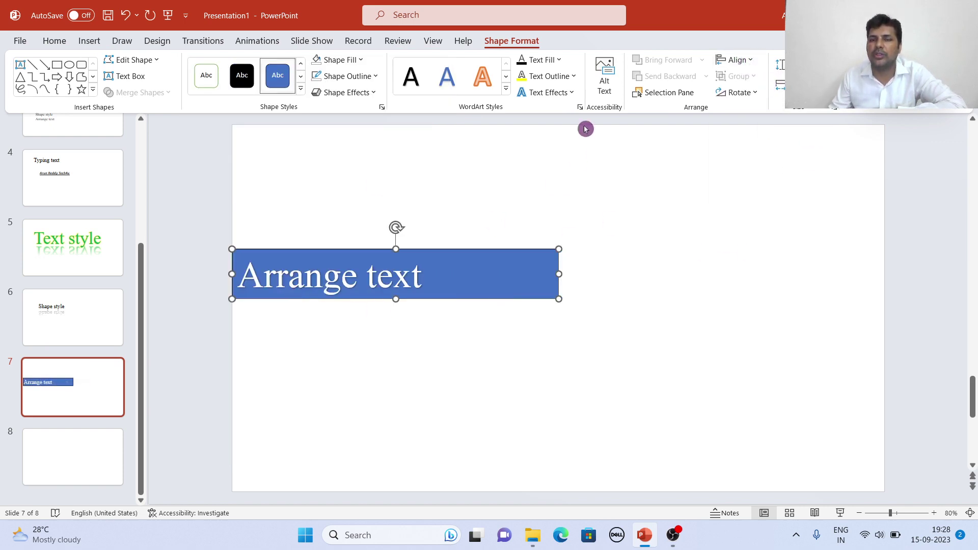
left_click(749, 62)
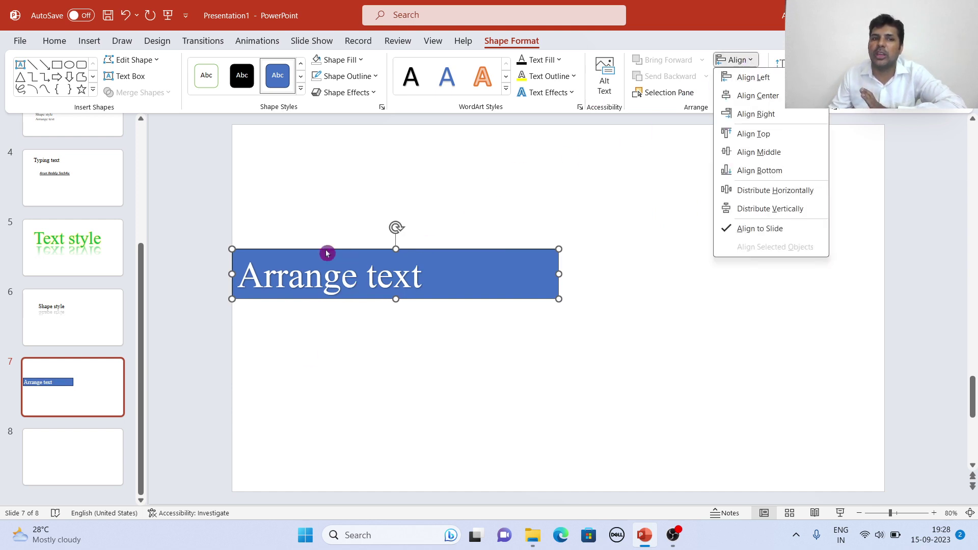
Step: Apply Align Center, Align Bottom, then Align Middle to the blue Arrange text box
left_click(754, 96)
left_click(744, 60)
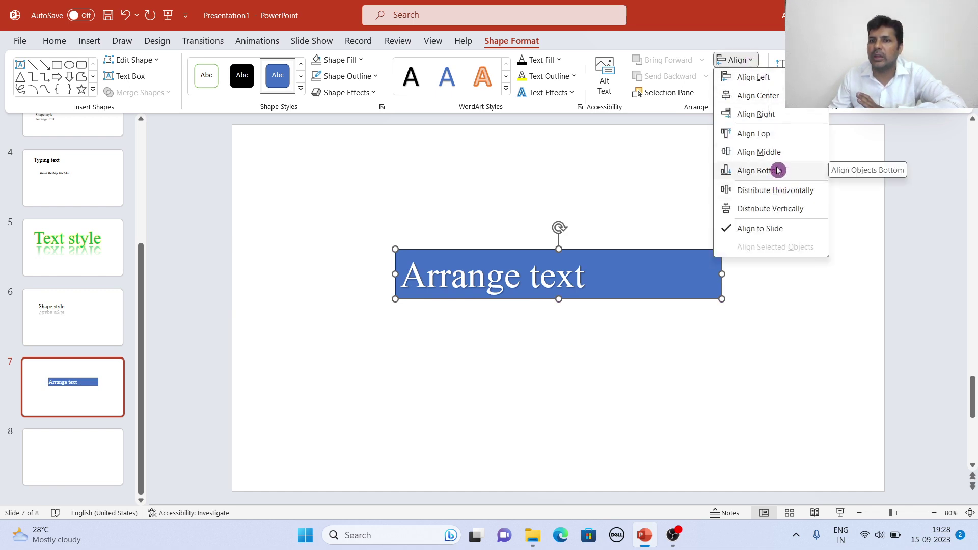
left_click(779, 172)
left_click(752, 58)
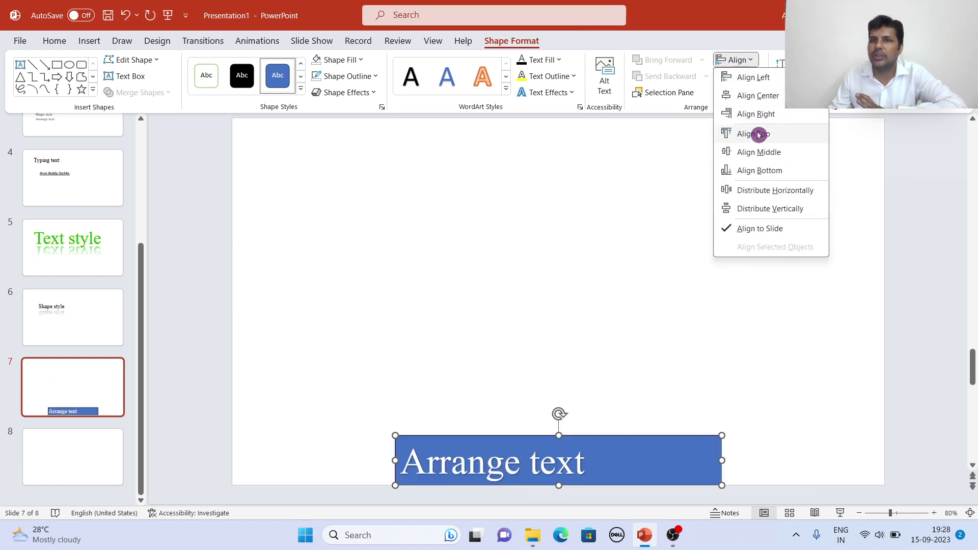
left_click(759, 151)
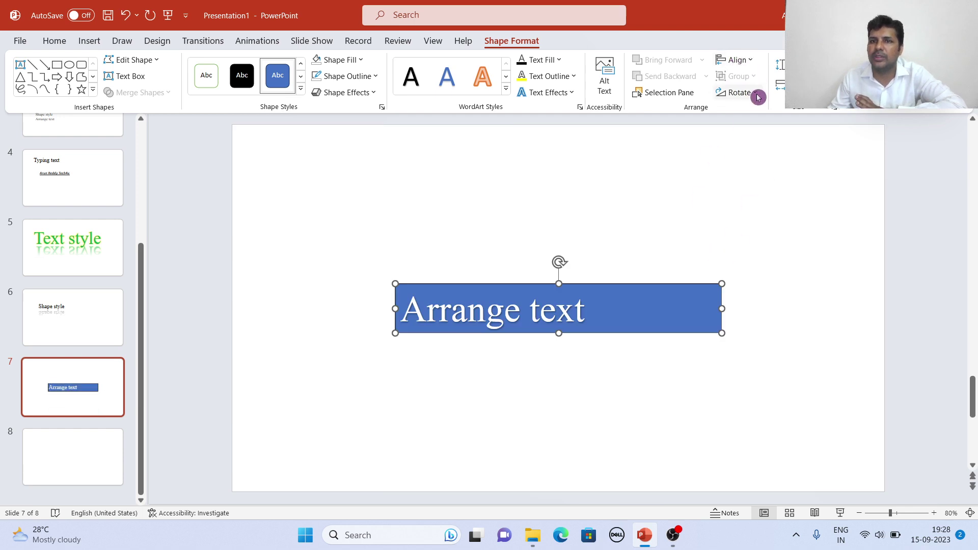
left_click(795, 240)
left_click(629, 289)
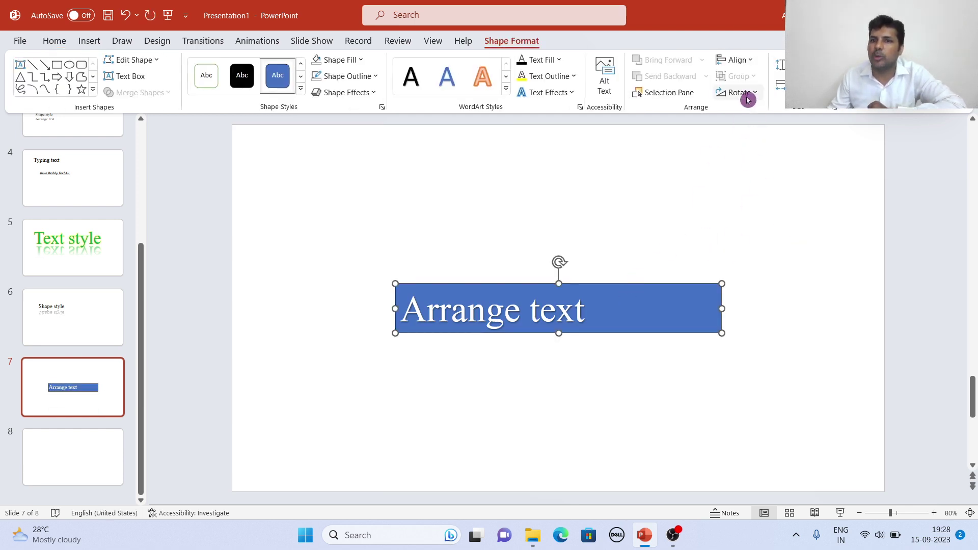
Step: Flip the Arrange text box horizontally, then vertically, so its lettering appears upside down
left_click(757, 92)
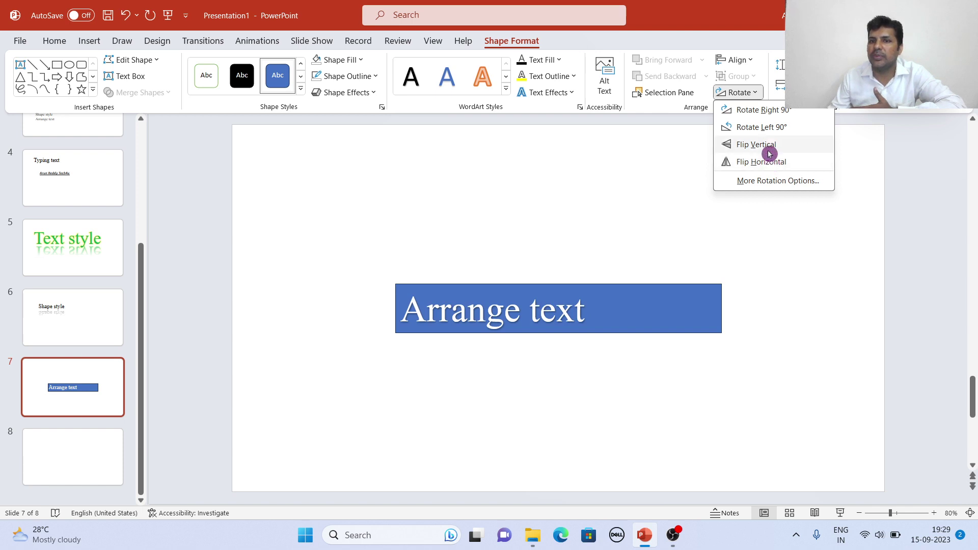
left_click(622, 203)
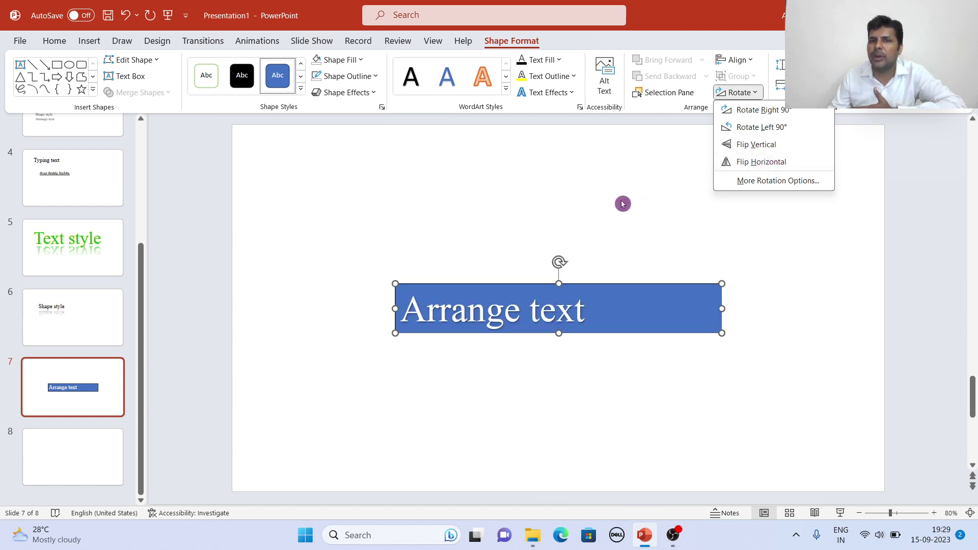
left_click(739, 92)
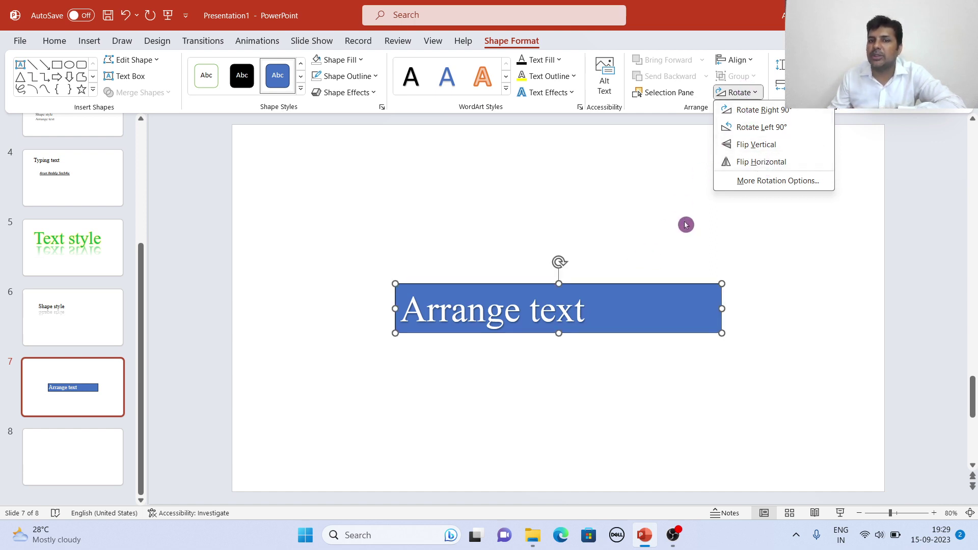
left_click(752, 167)
left_click(739, 93)
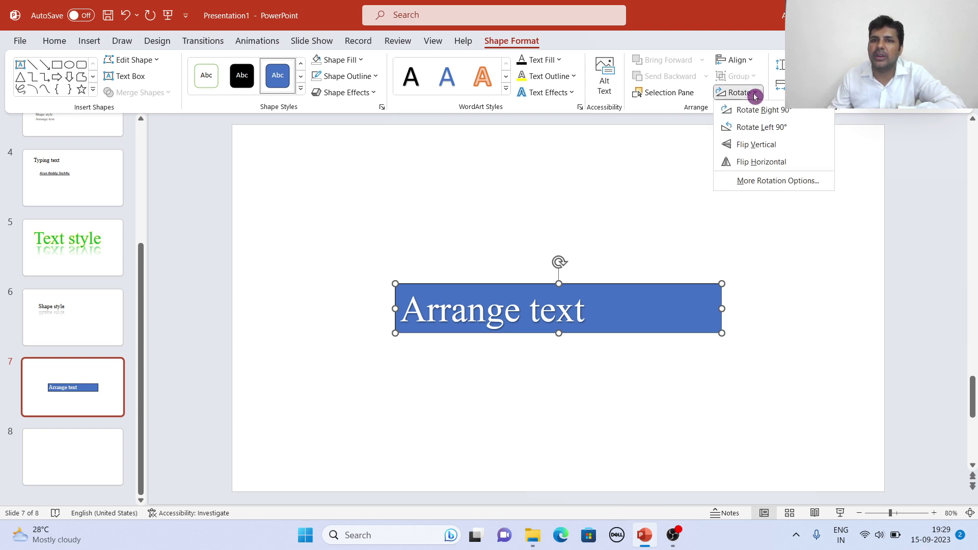
left_click(752, 149)
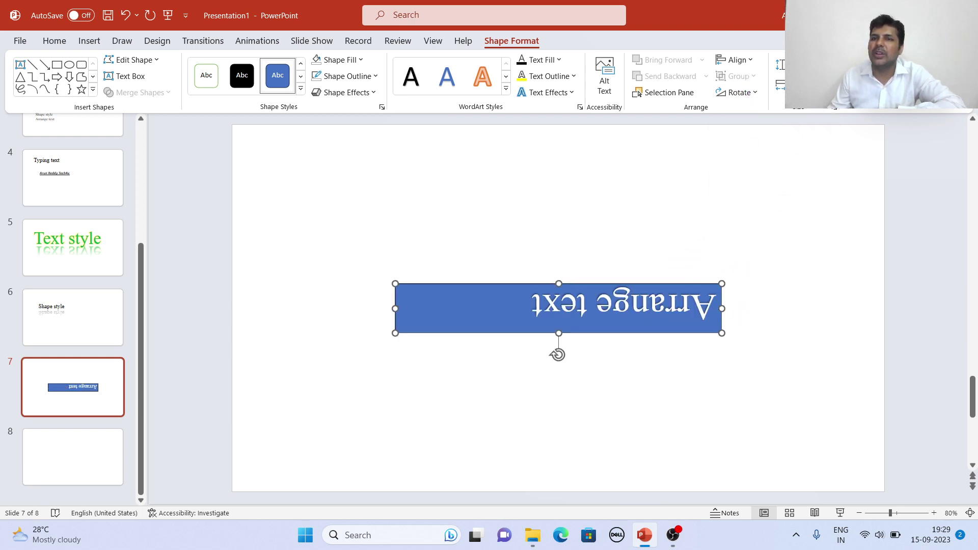
left_click(538, 290)
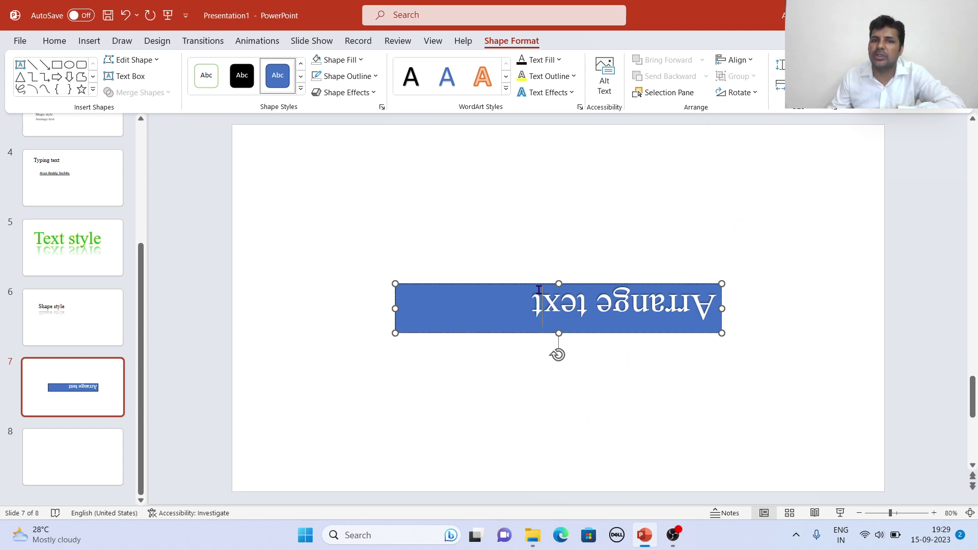
left_click(539, 283)
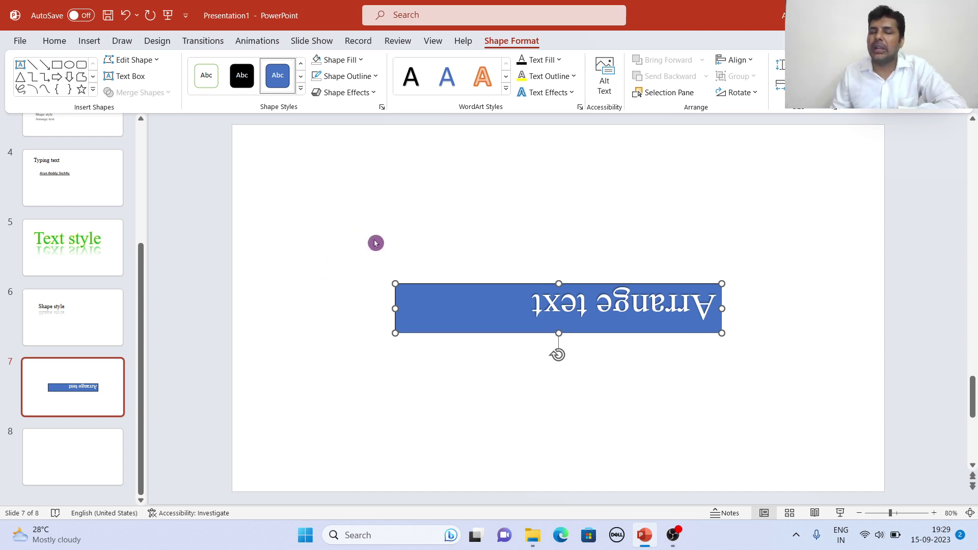
Step: Return to slide 3, 'Text Box And Word Art', and select its topics list
key("Page_Up")
key("Page_Up")
scroll(84, 135, "up", 3)
left_click(84, 135)
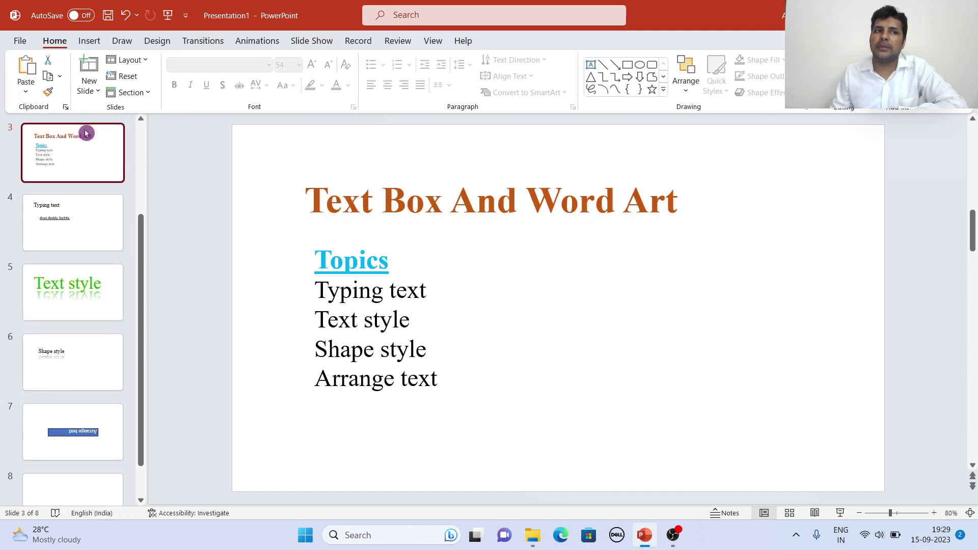
key("Page_Down")
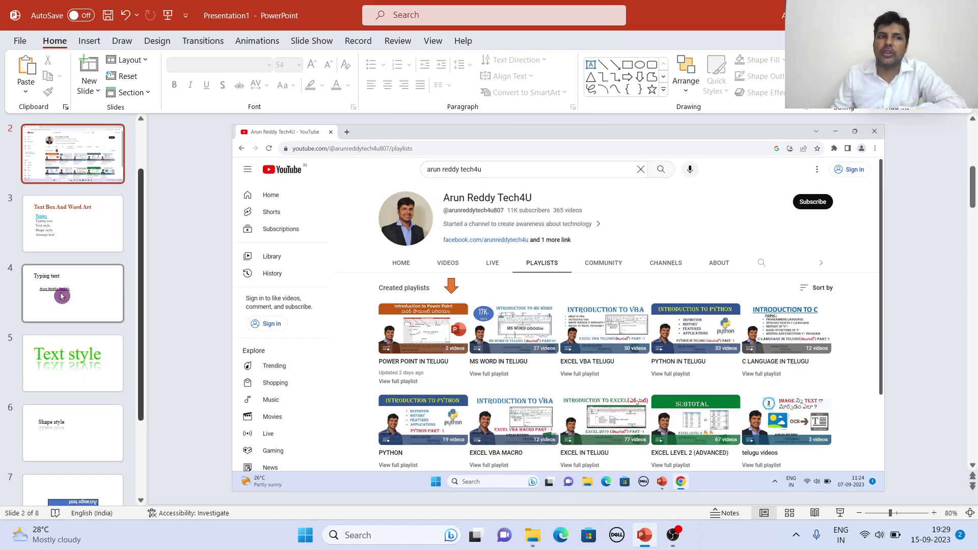
left_click(69, 240)
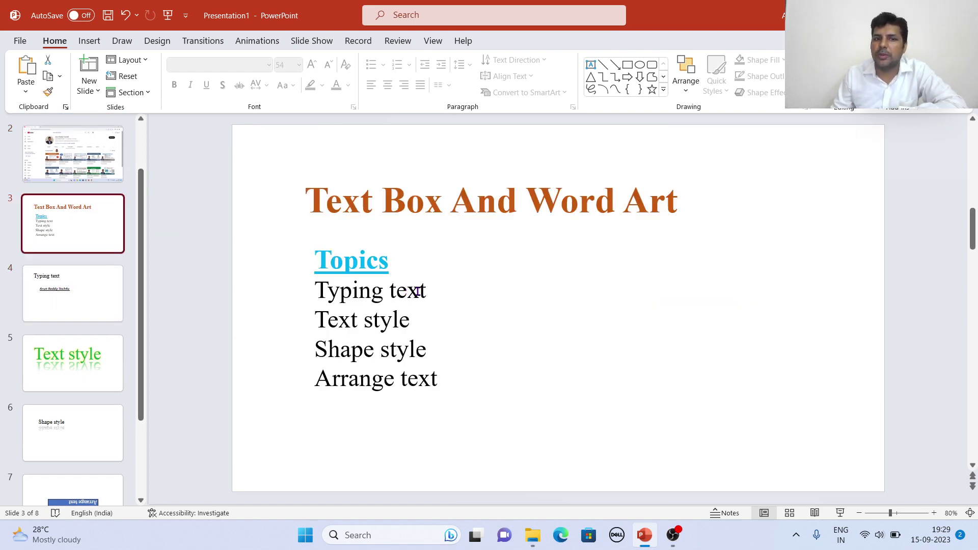
left_click(447, 291)
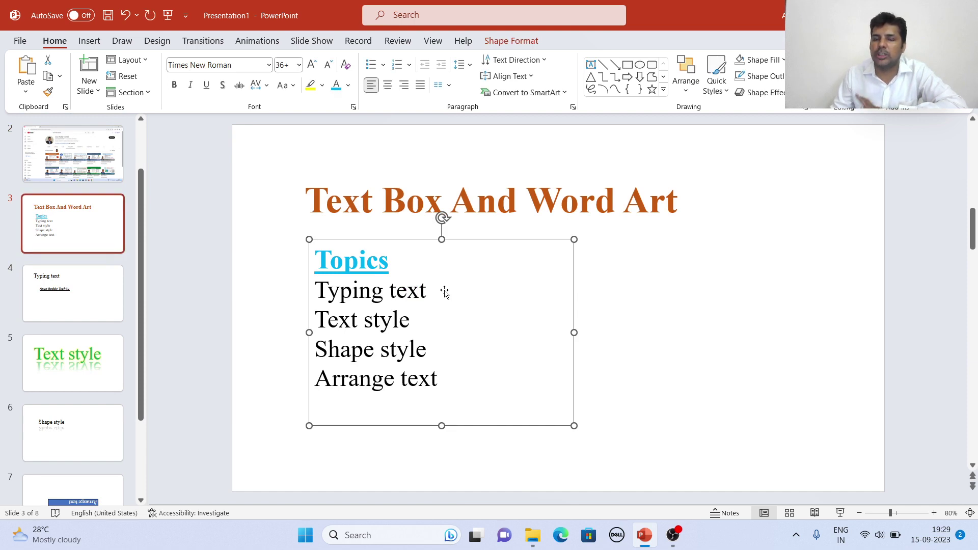
left_click(524, 43)
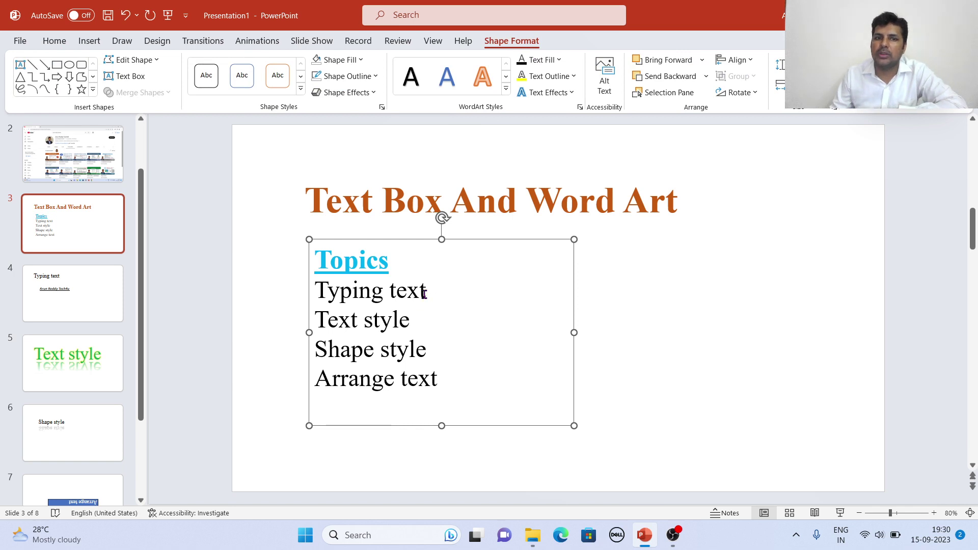
left_click_drag(433, 290, 295, 280)
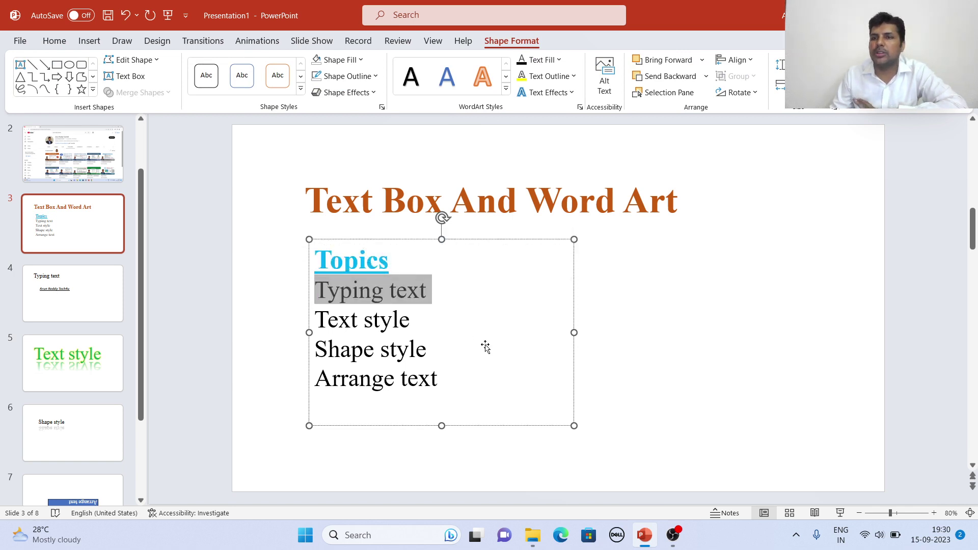
left_click(458, 329)
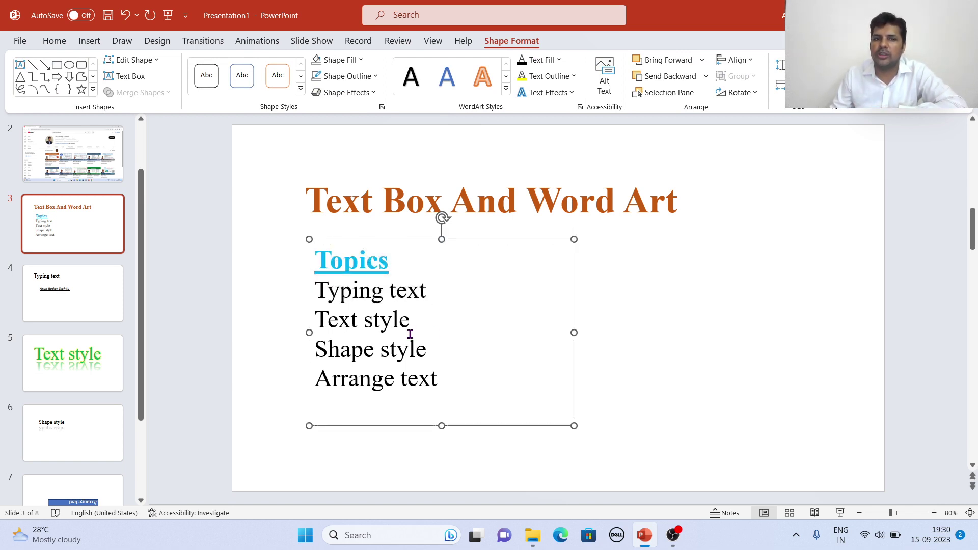
left_click(426, 326)
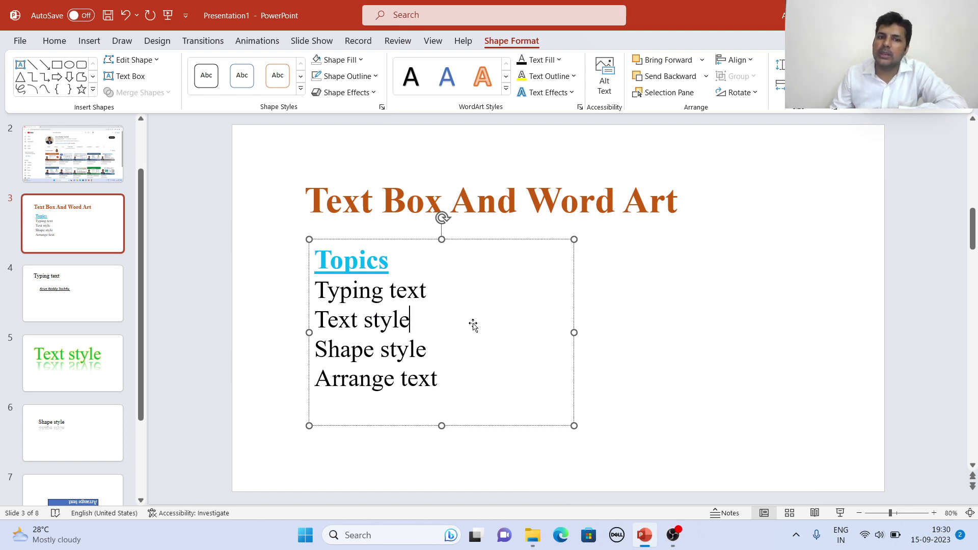
left_click_drag(414, 321, 326, 322)
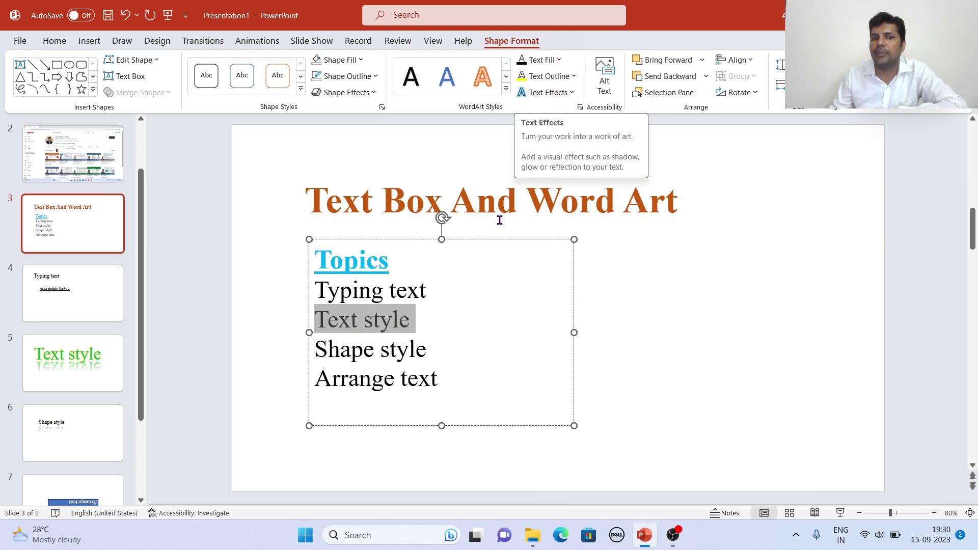
key("Escape")
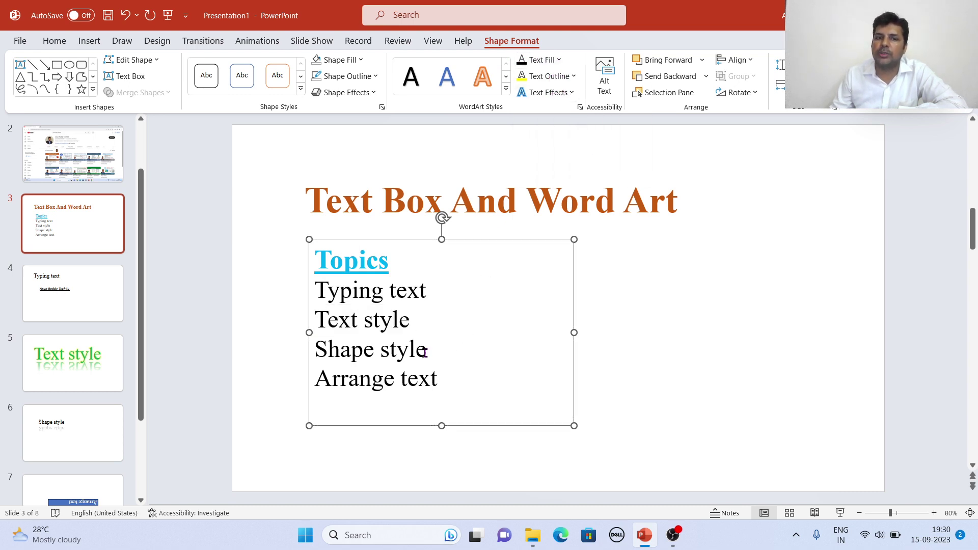
left_click(433, 351)
left_click_drag(433, 352, 317, 350)
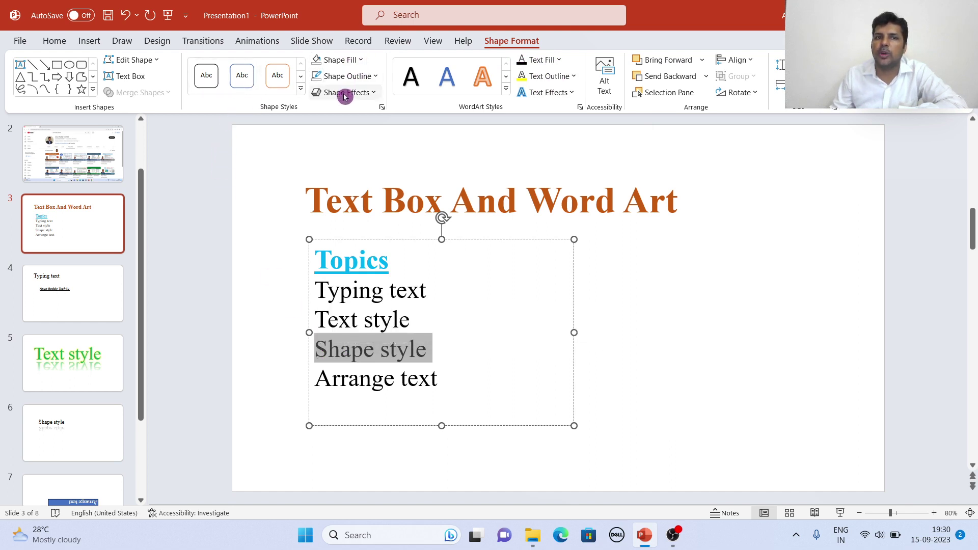
key("Escape")
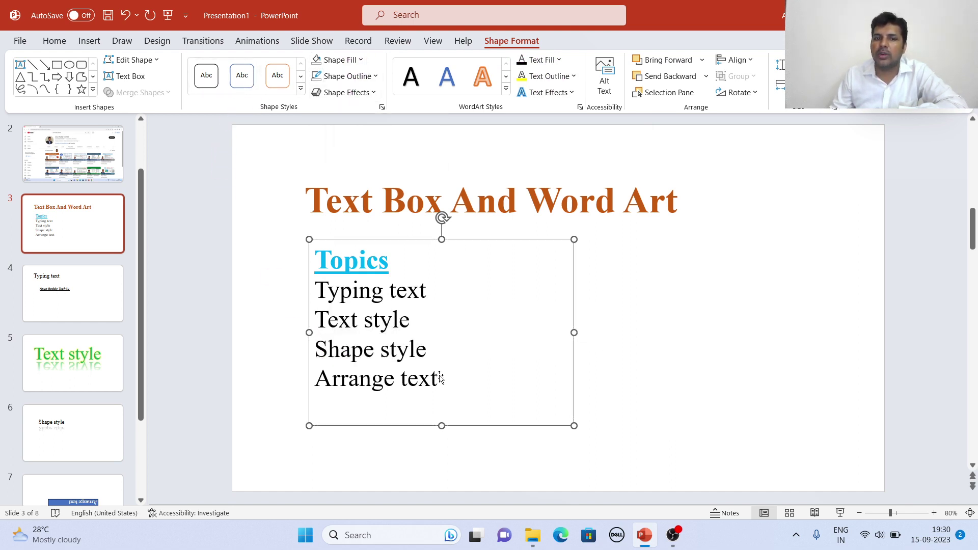
left_click(432, 377)
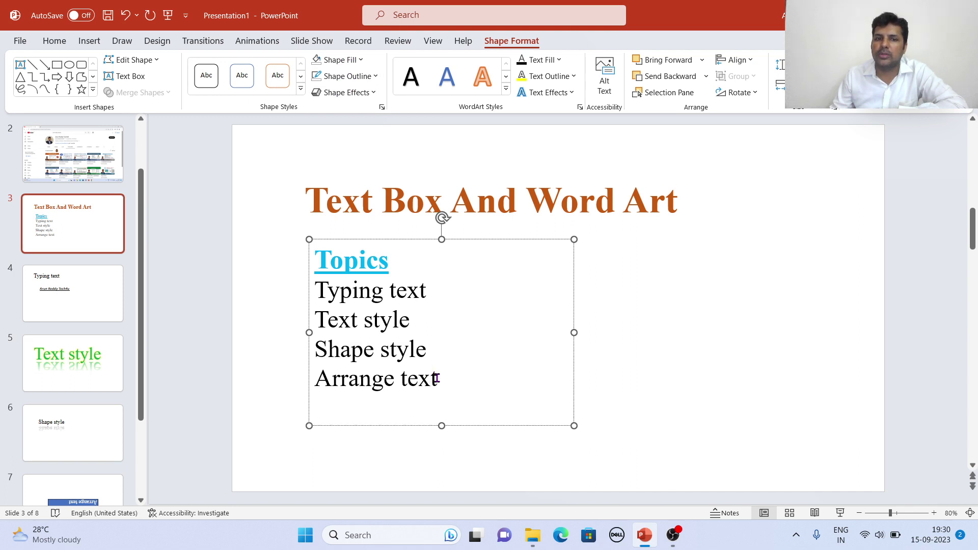
left_click_drag(436, 377, 339, 375)
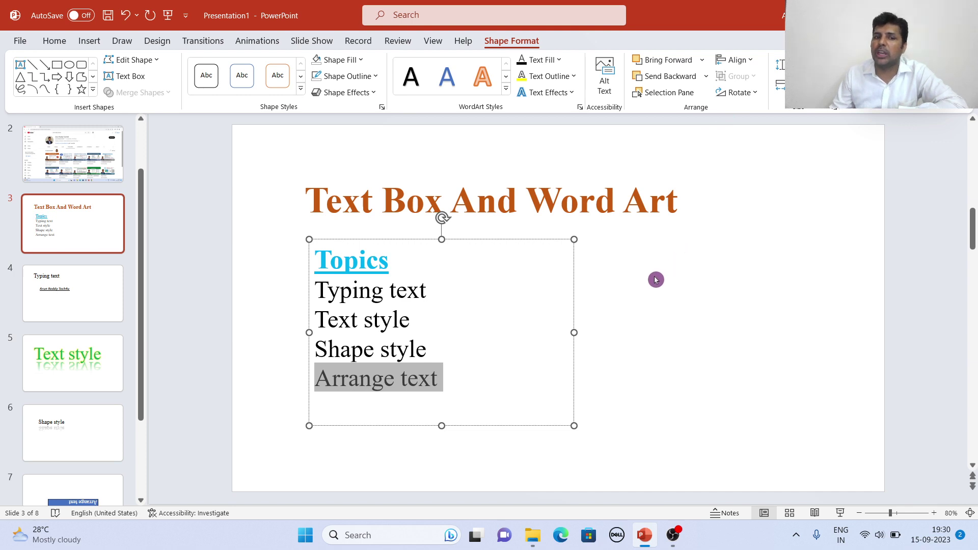
left_click(754, 92)
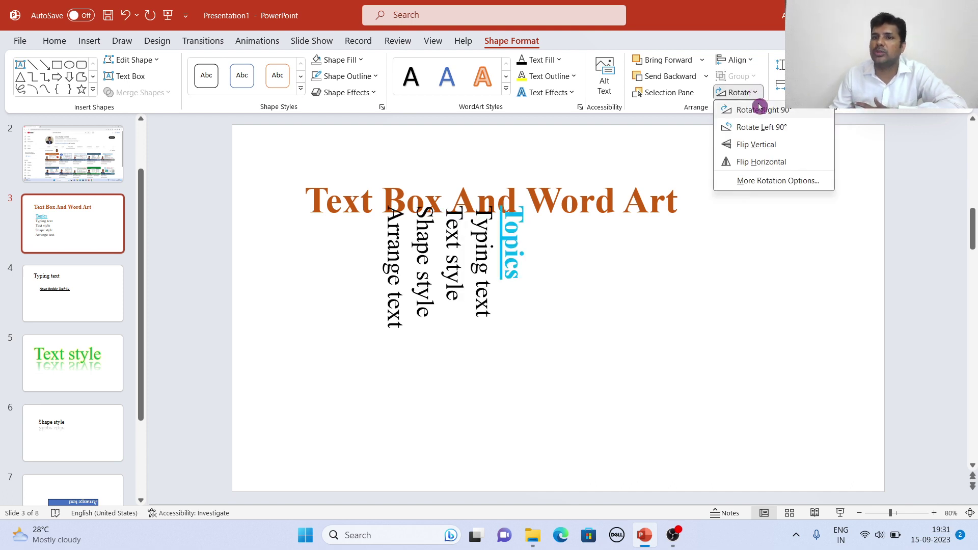
left_click(789, 292)
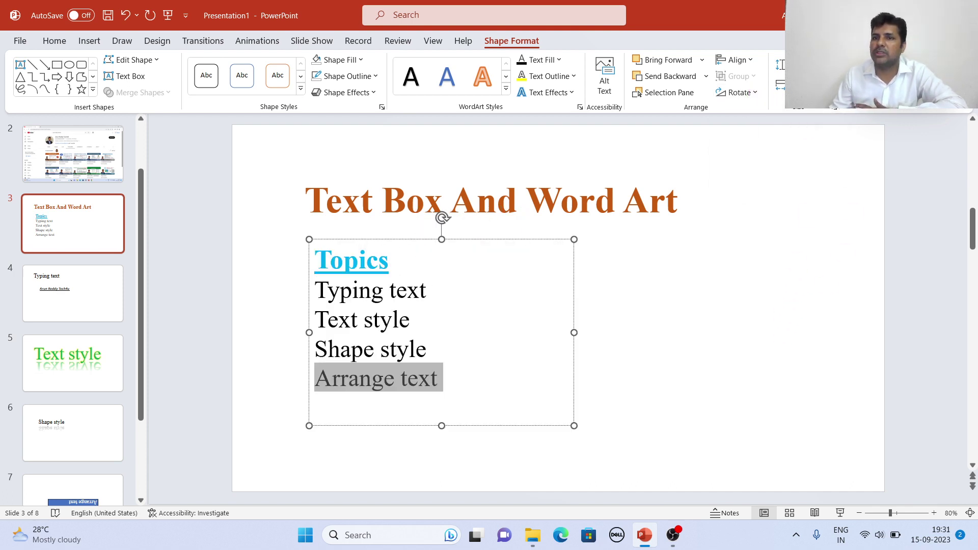
left_click(785, 249)
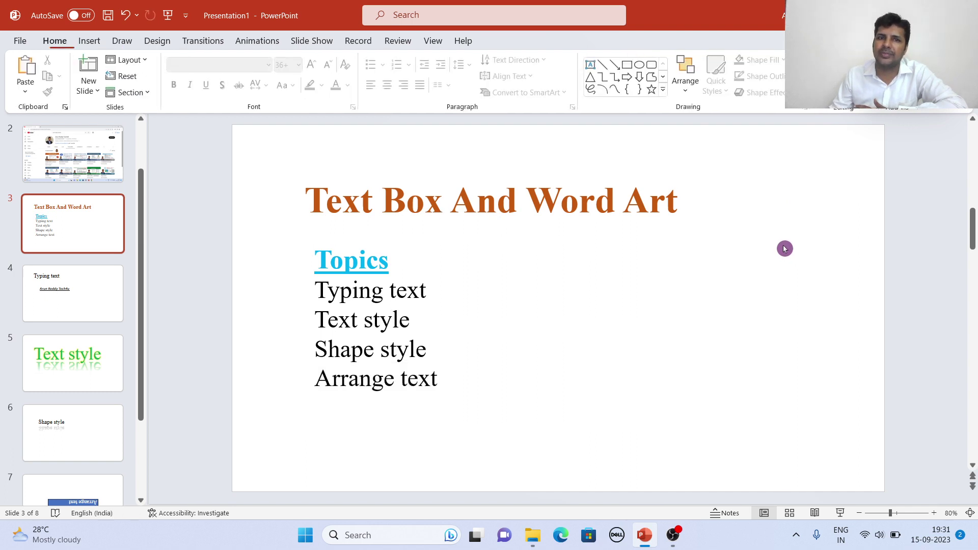
left_click(506, 227)
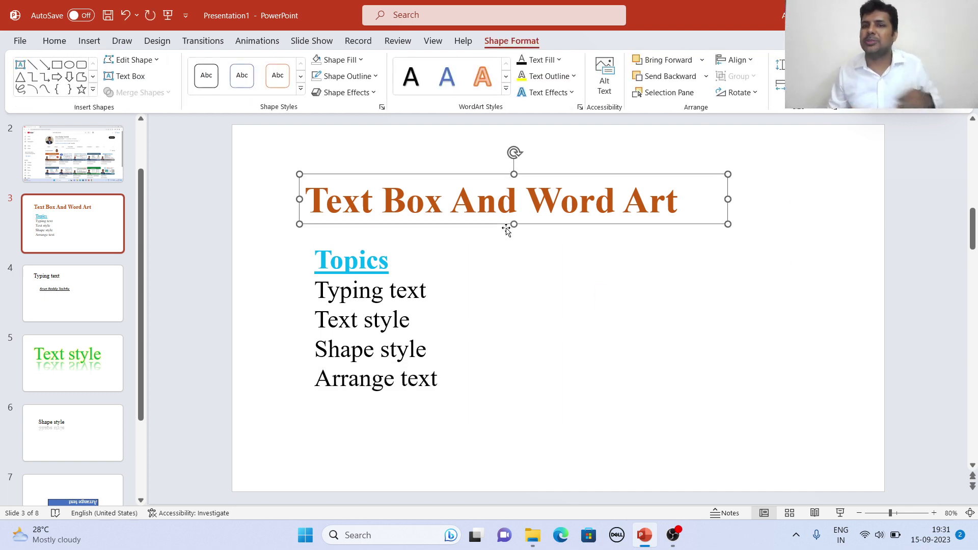